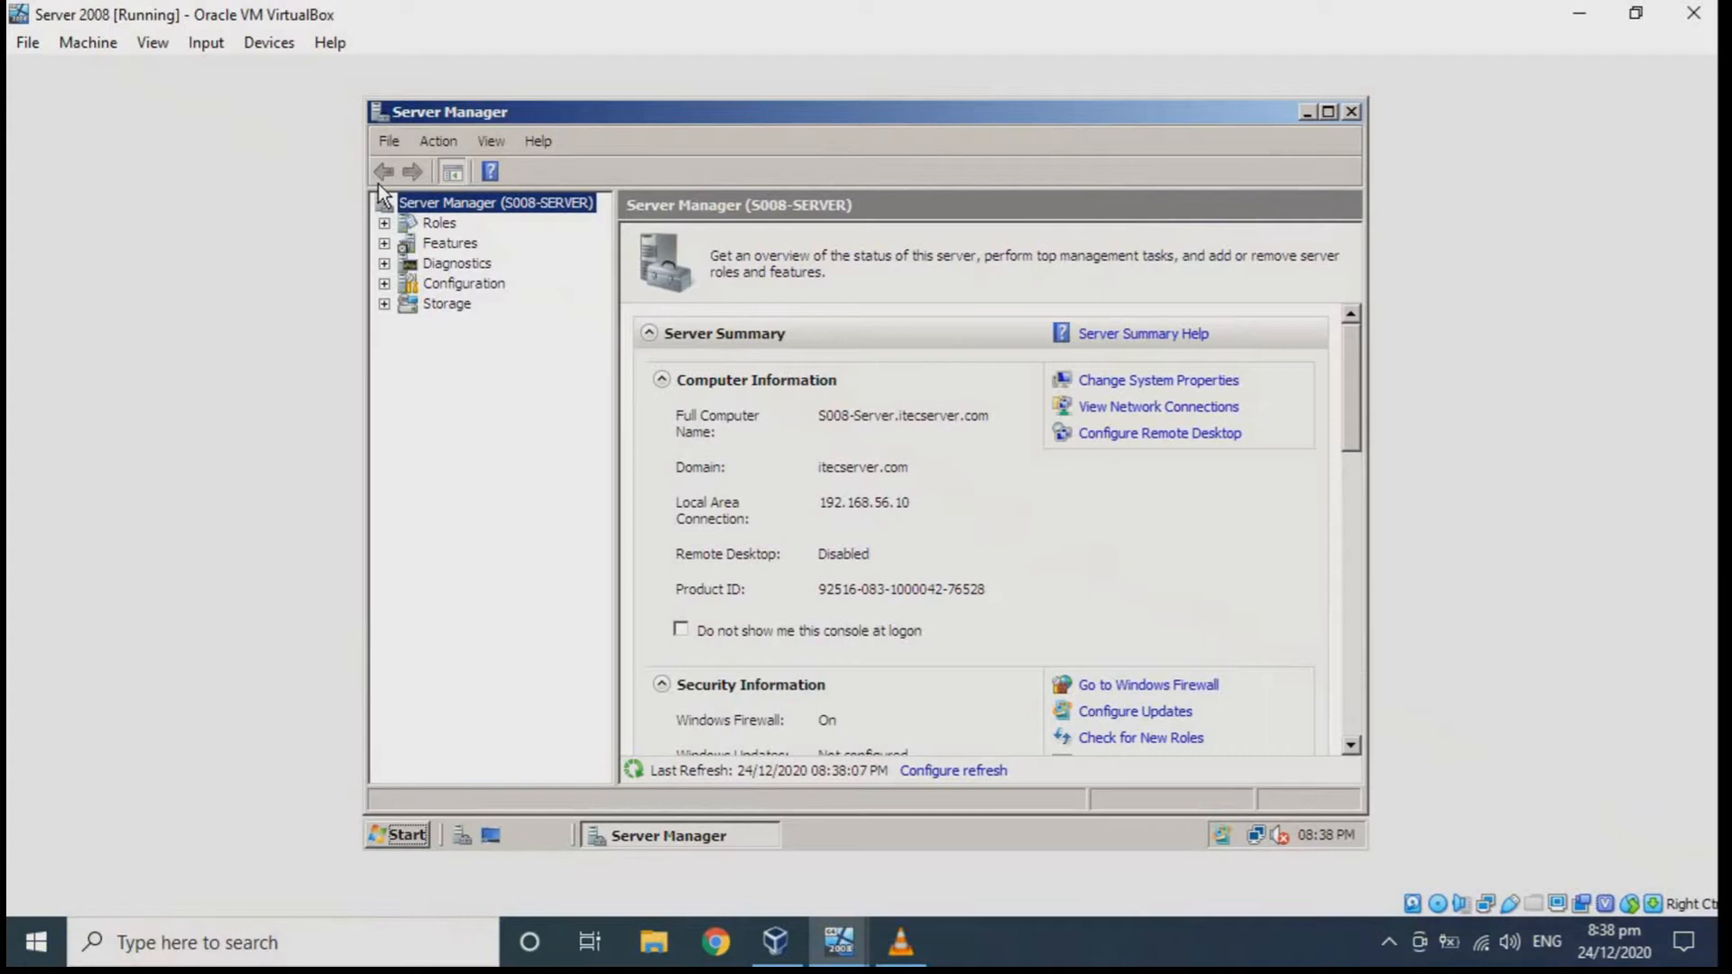
Show the Roles Summary listing the roles installed on the server
click(424, 225)
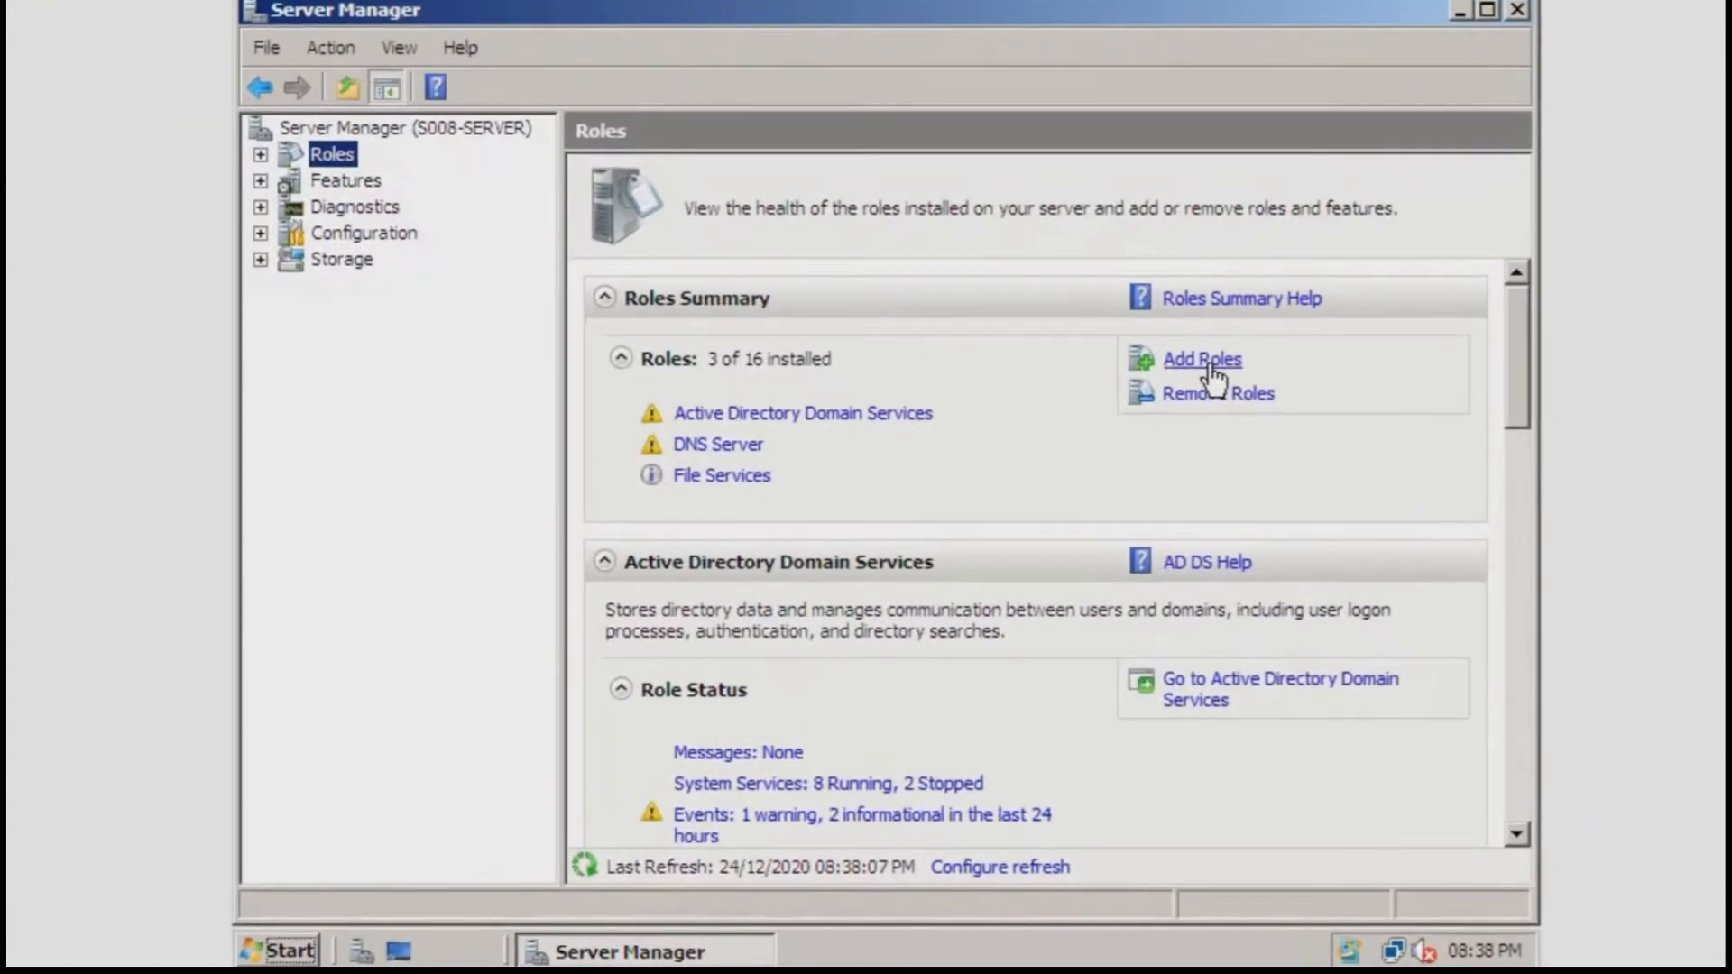
Launch the Add Roles Wizard and select DHCP Server, reaching its introduction page
click(1182, 367)
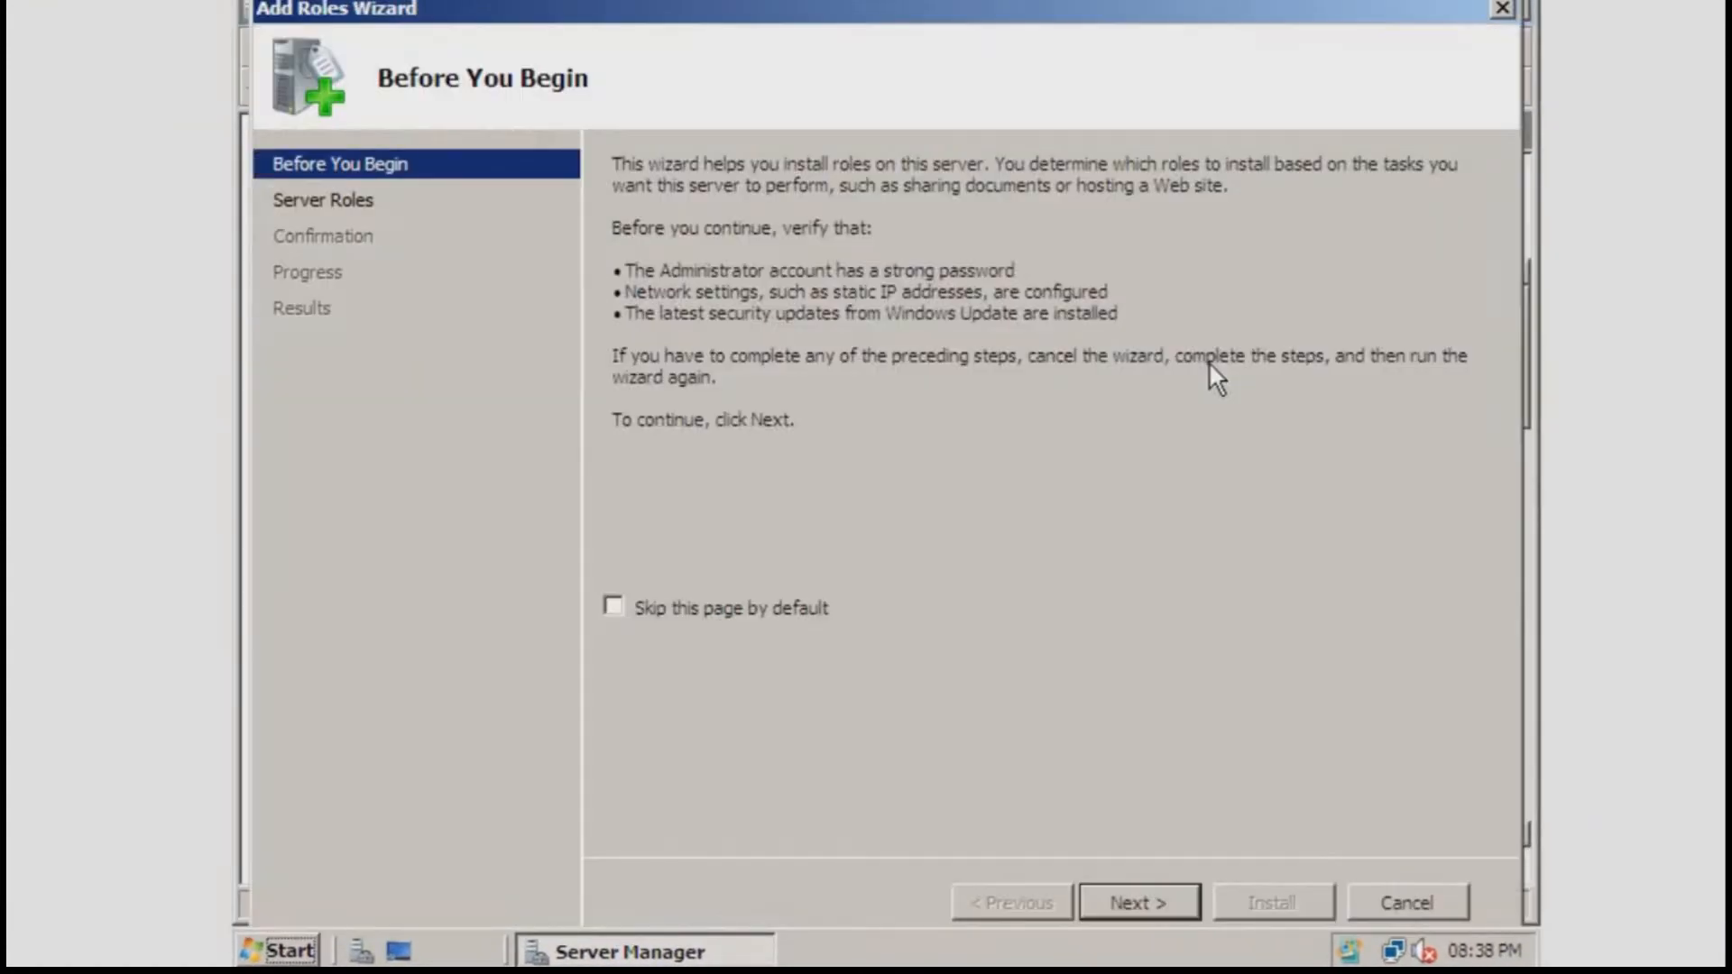
click(1130, 906)
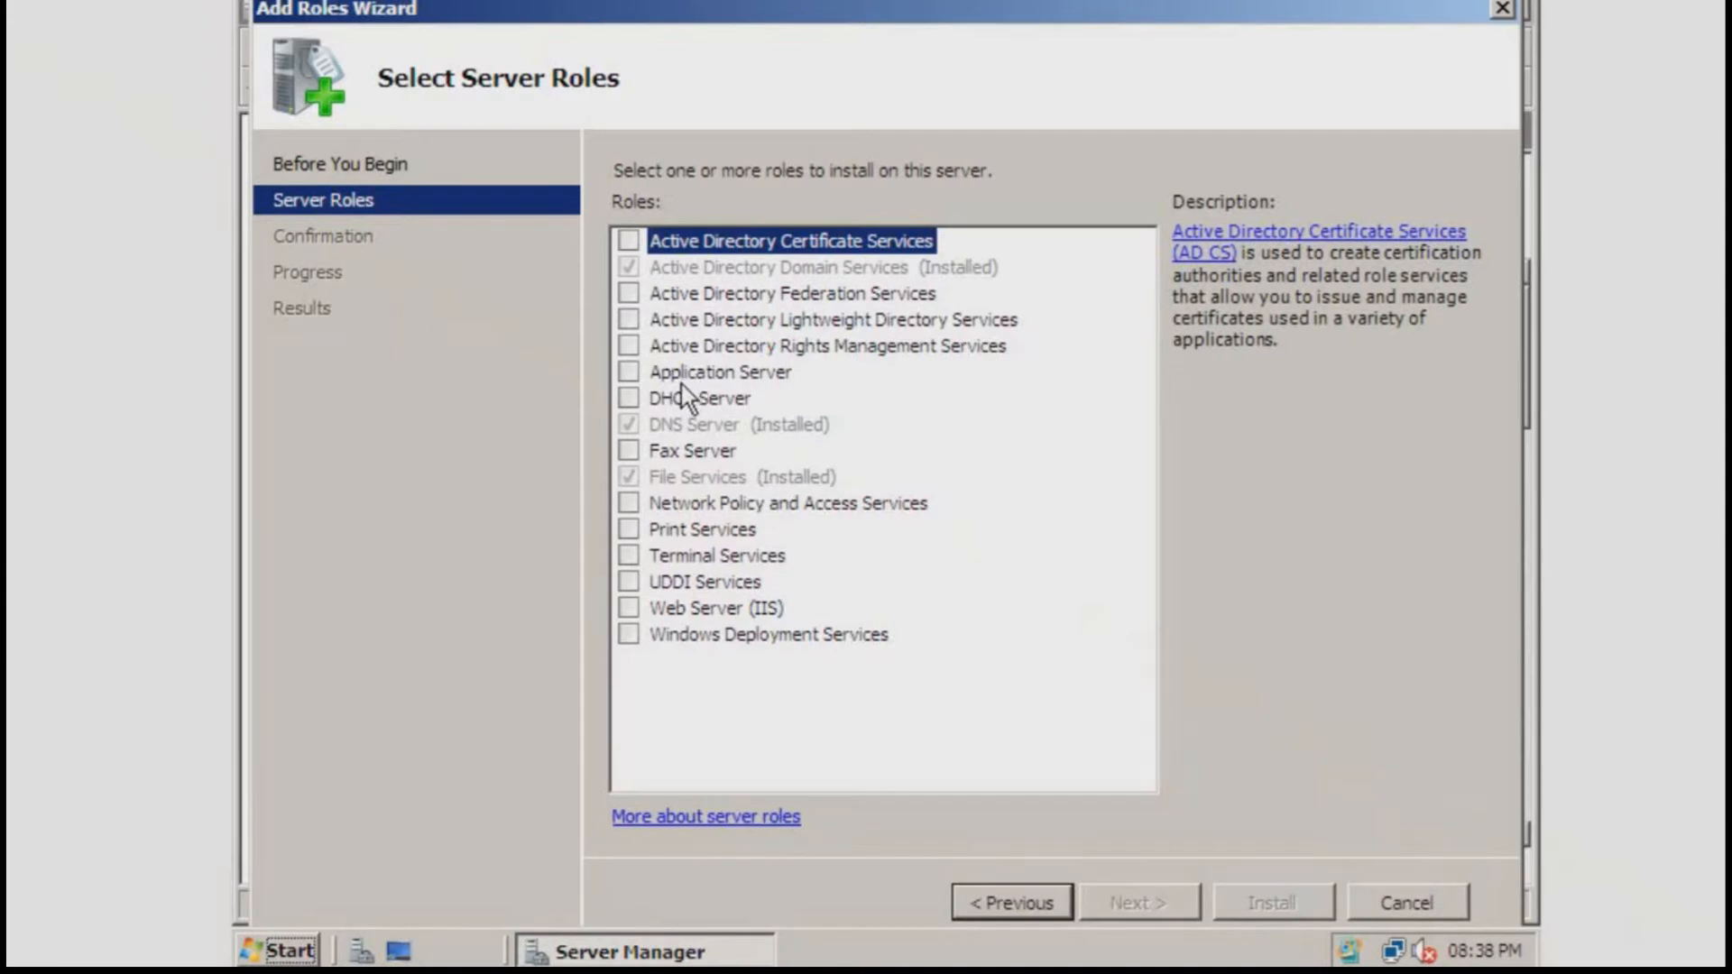
click(642, 401)
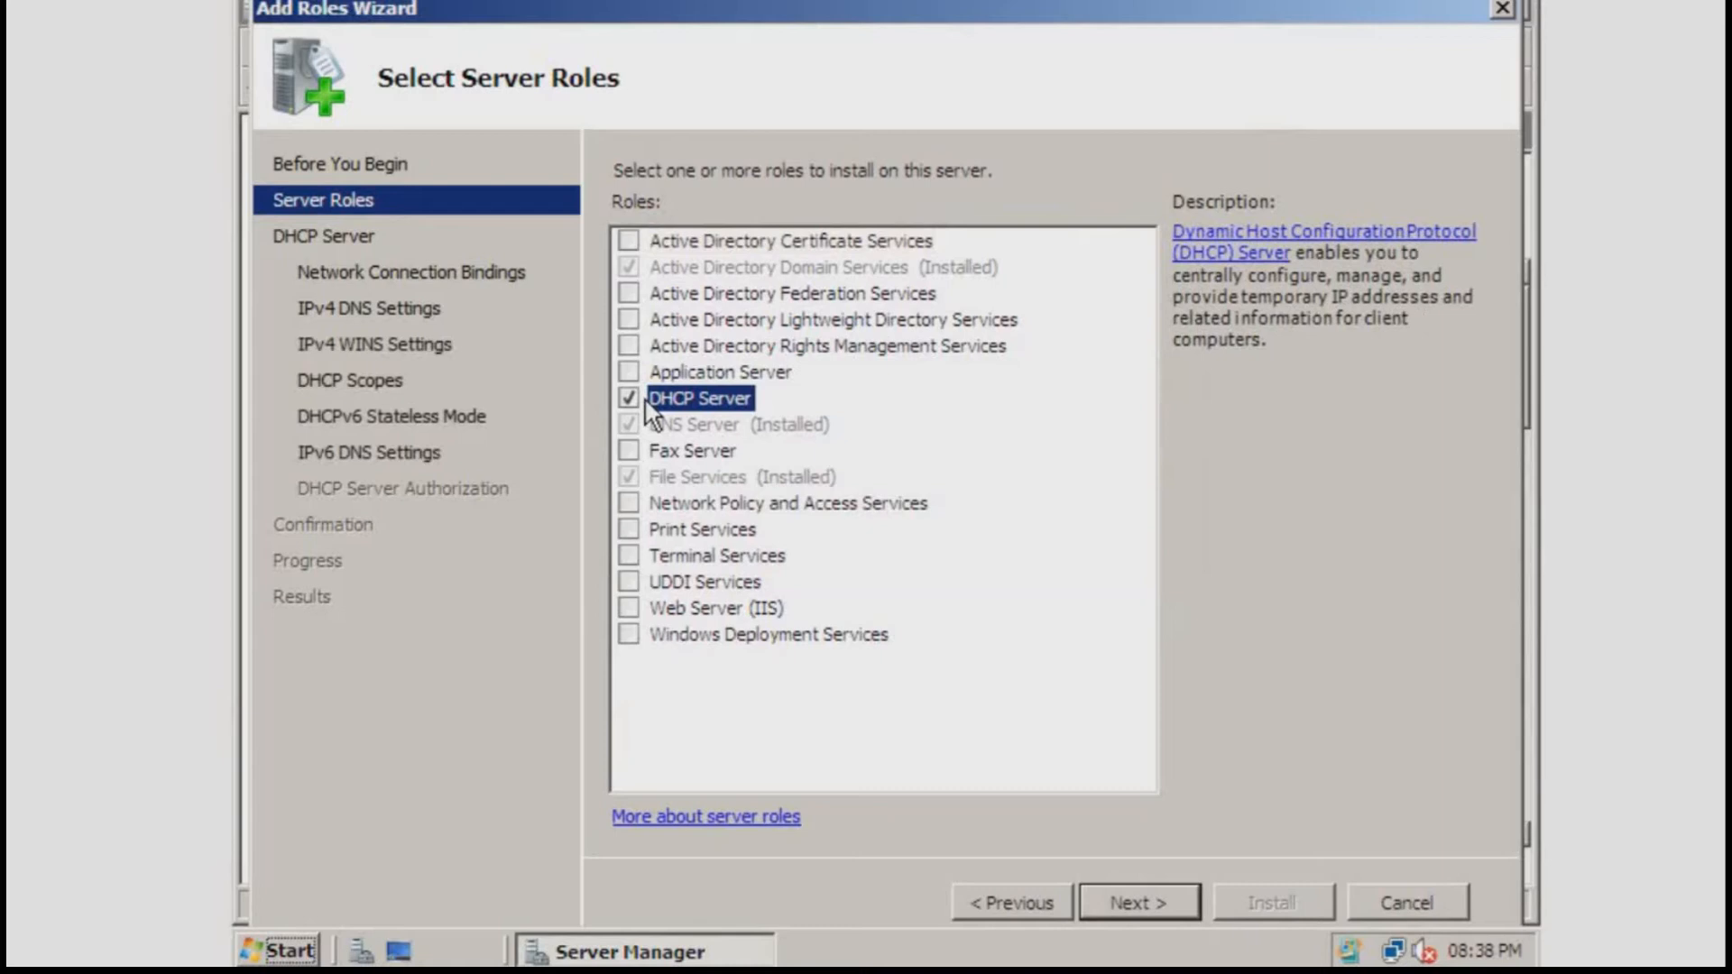
click(1127, 900)
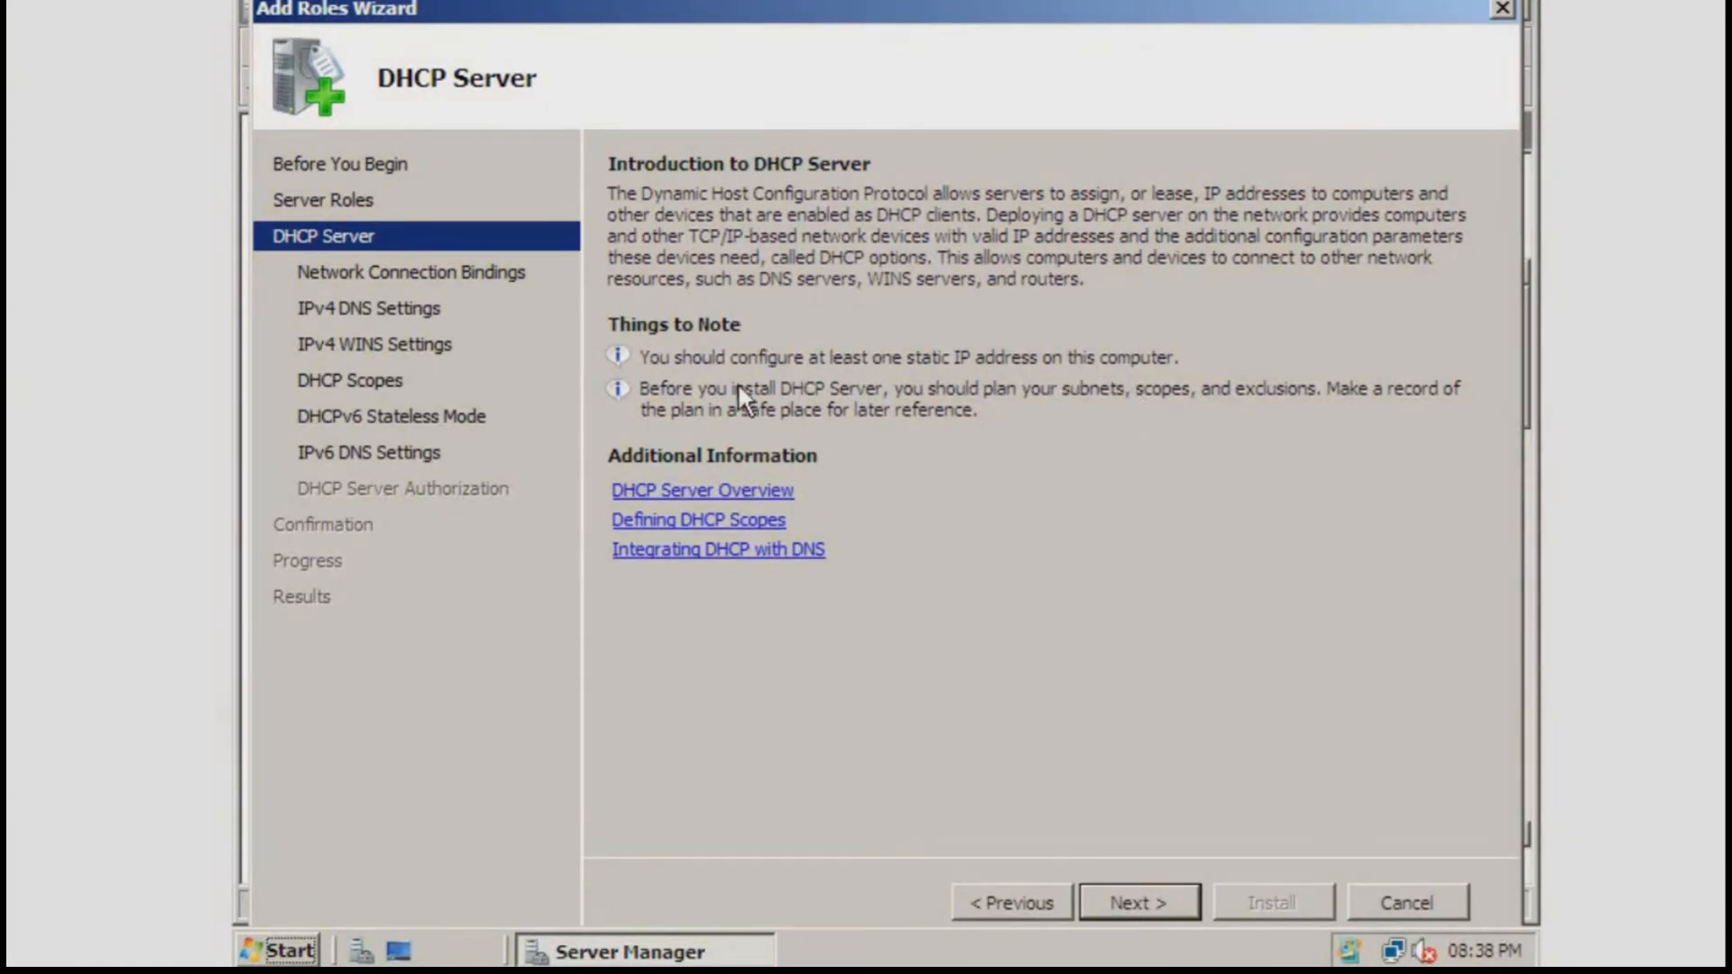
right_click(1394, 951)
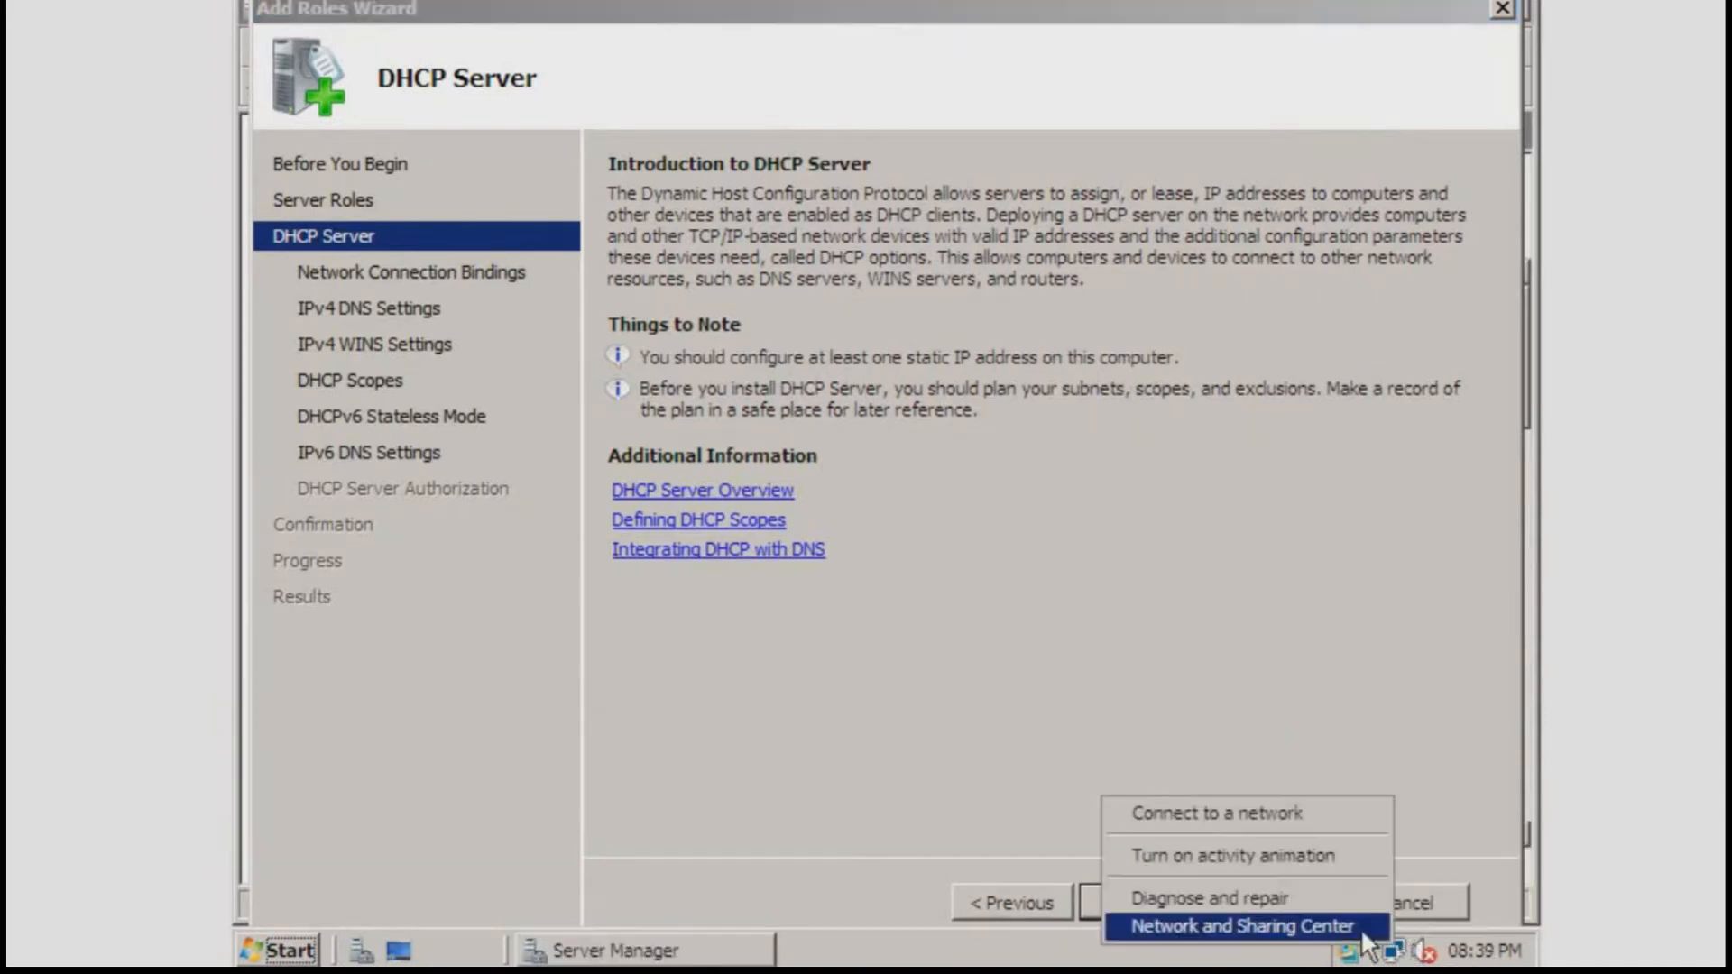
click(1287, 924)
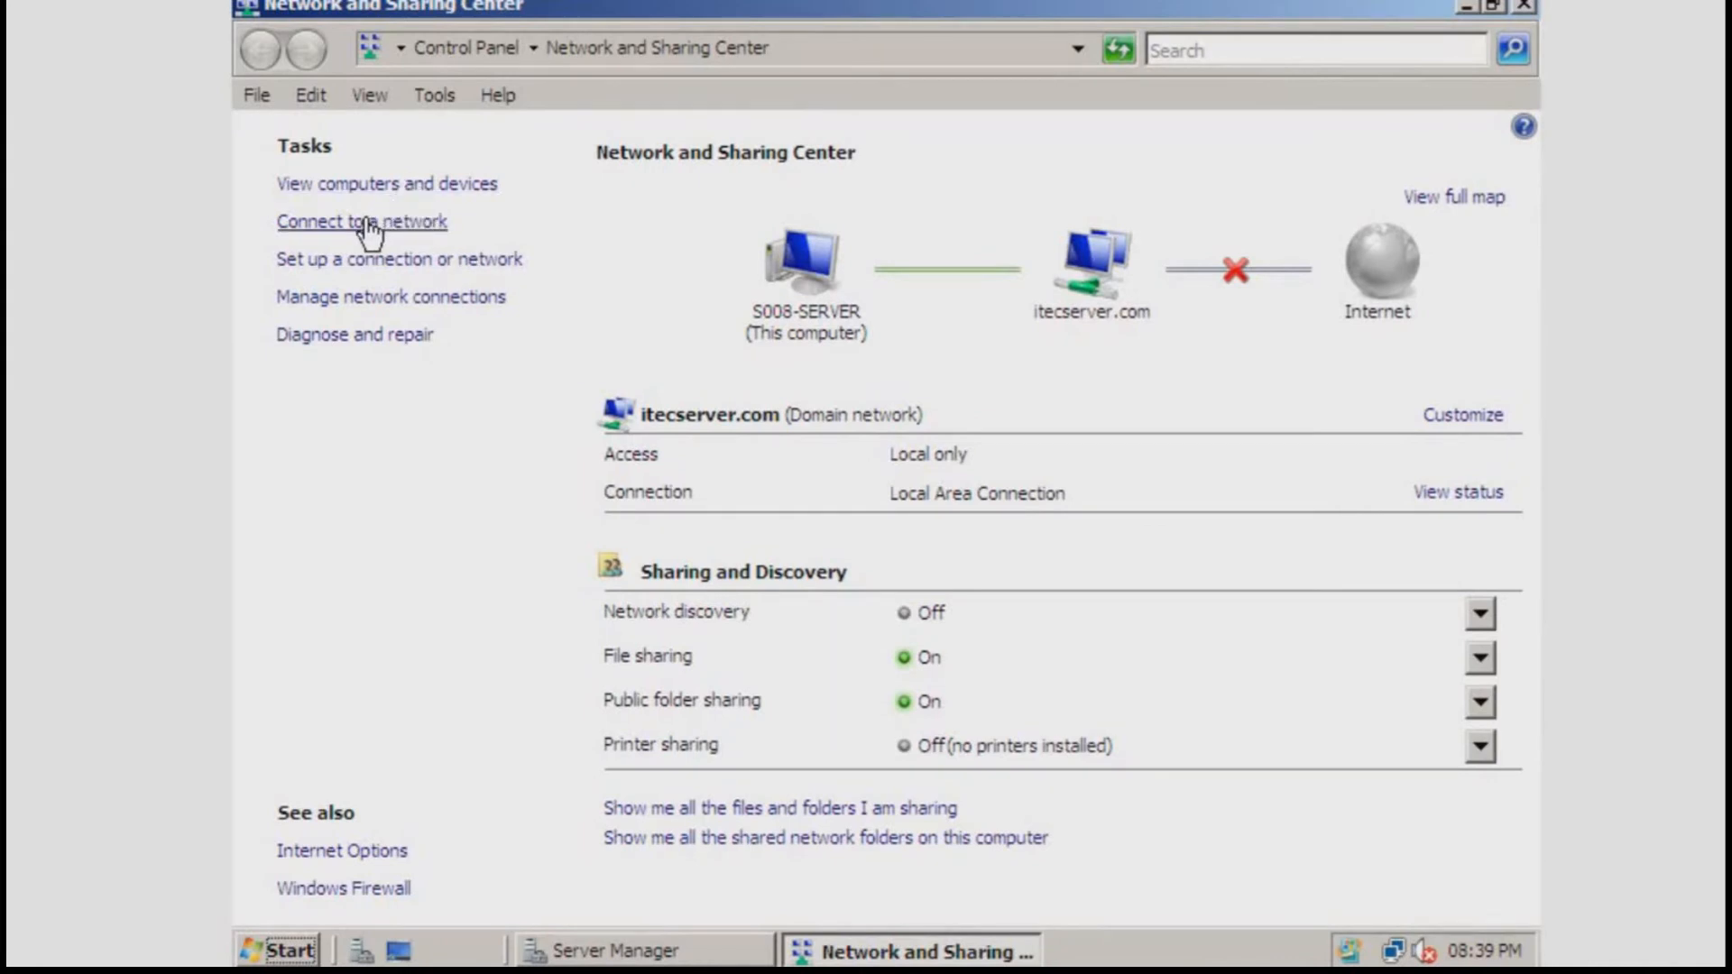
click(345, 300)
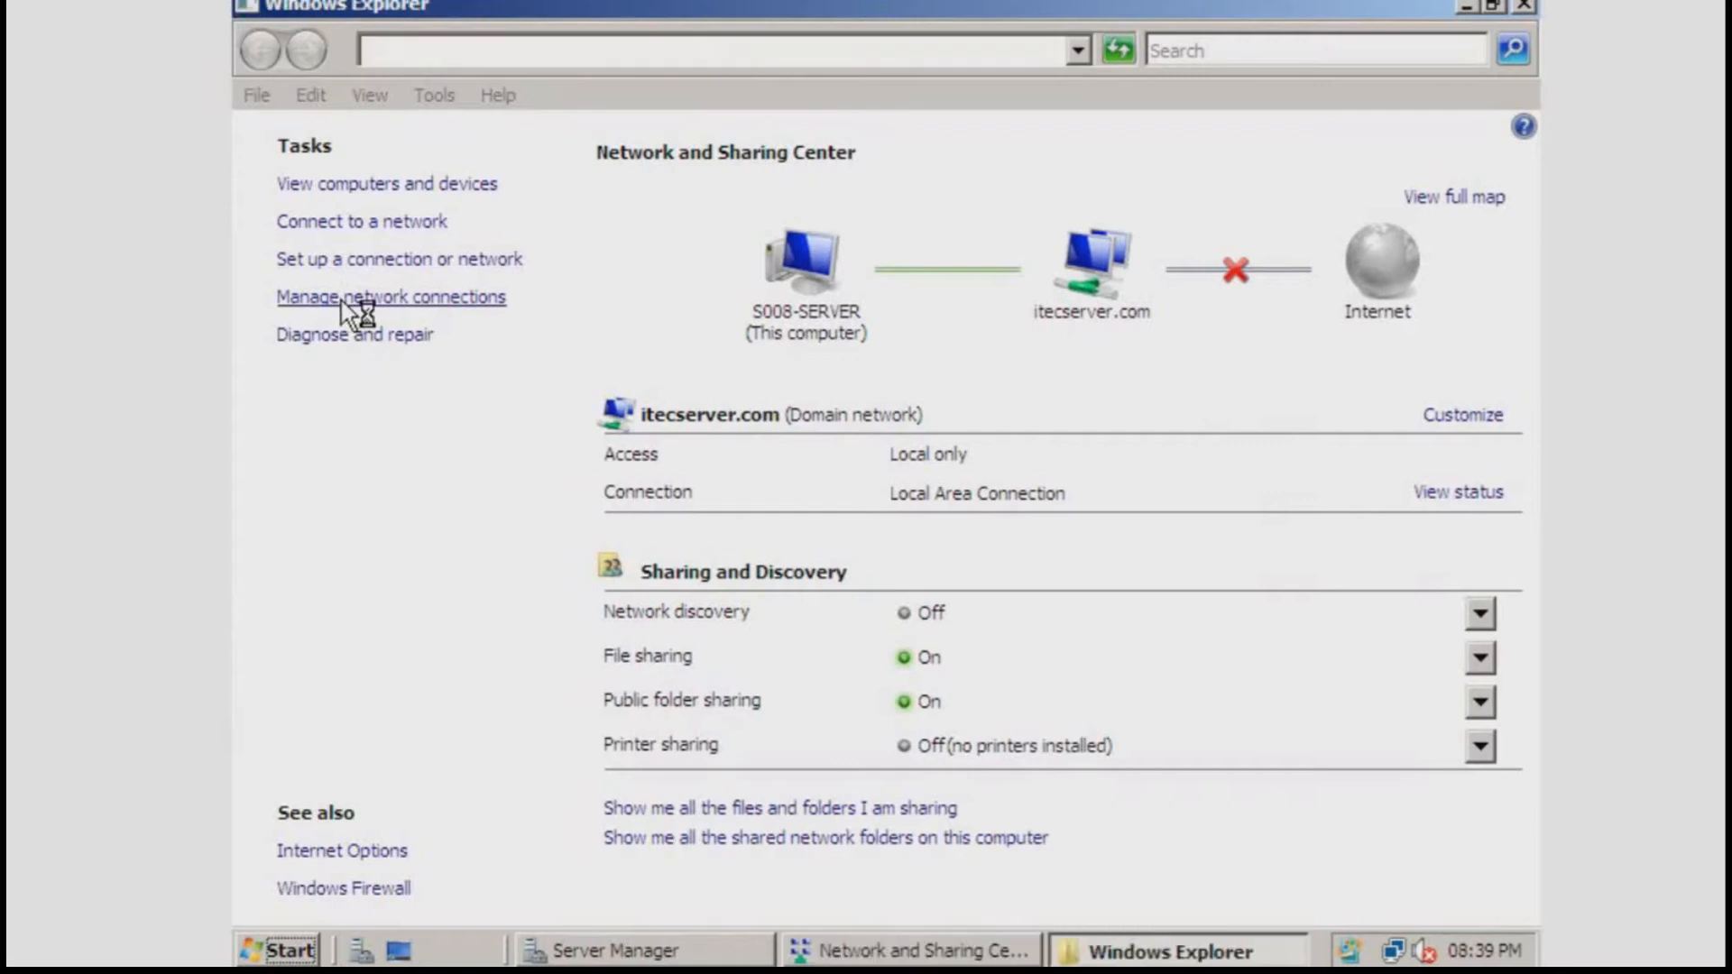
click(391, 285)
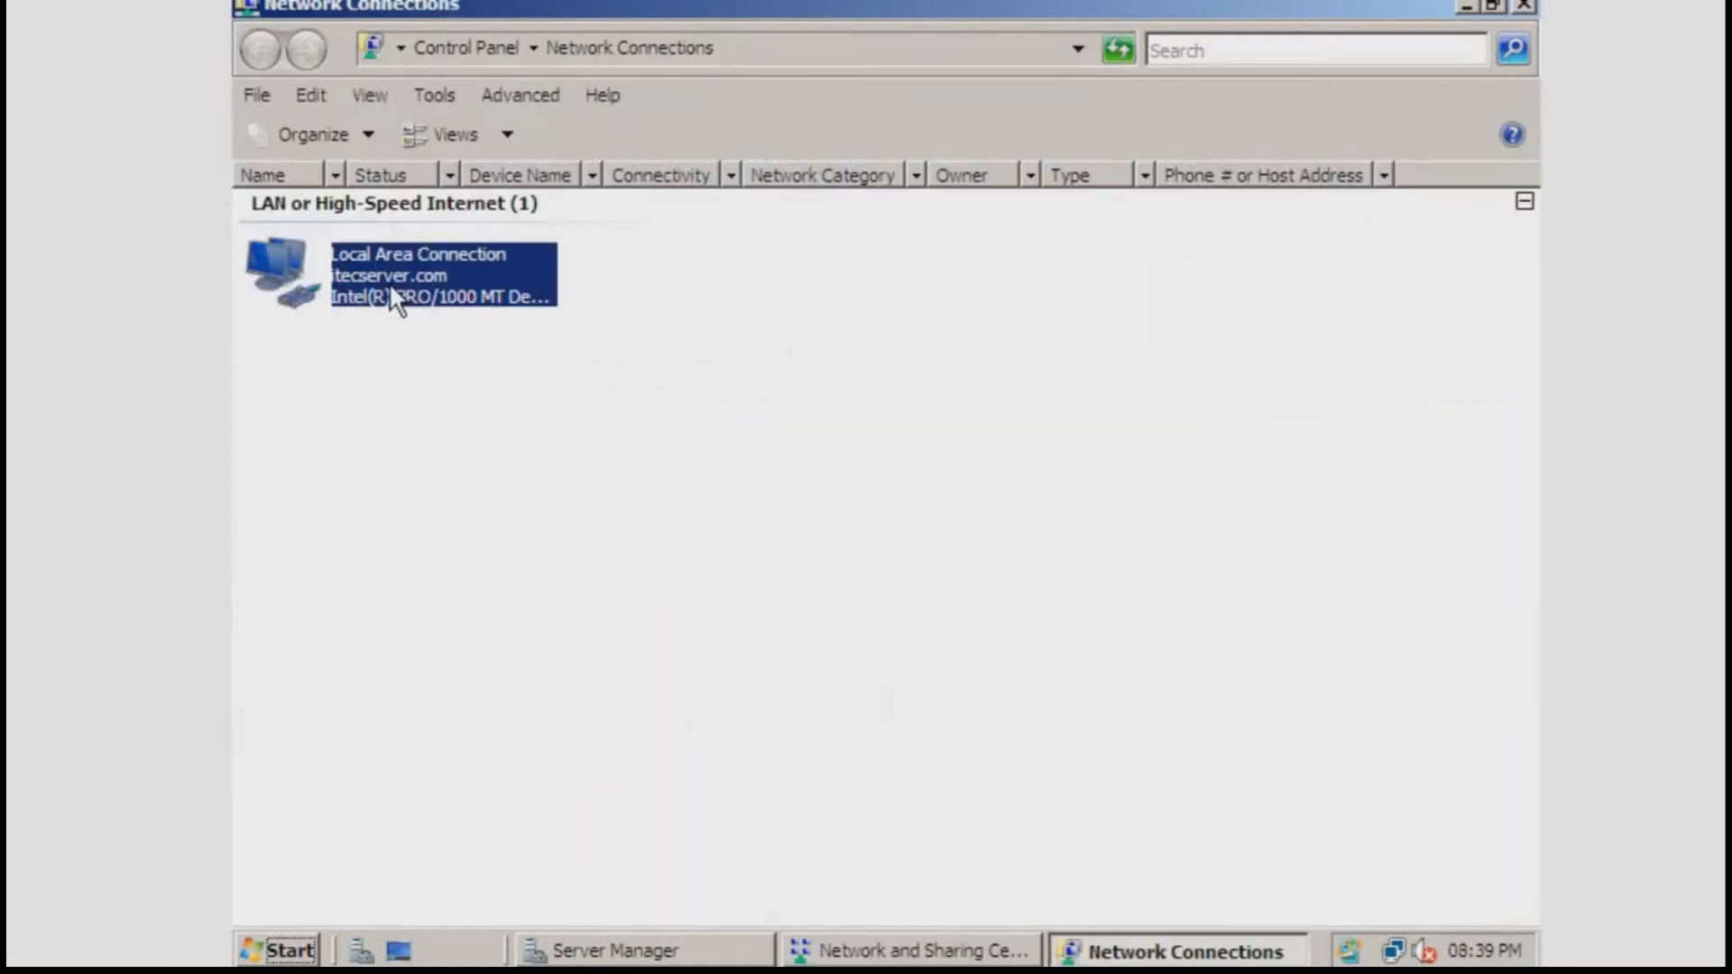
right_click(390, 287)
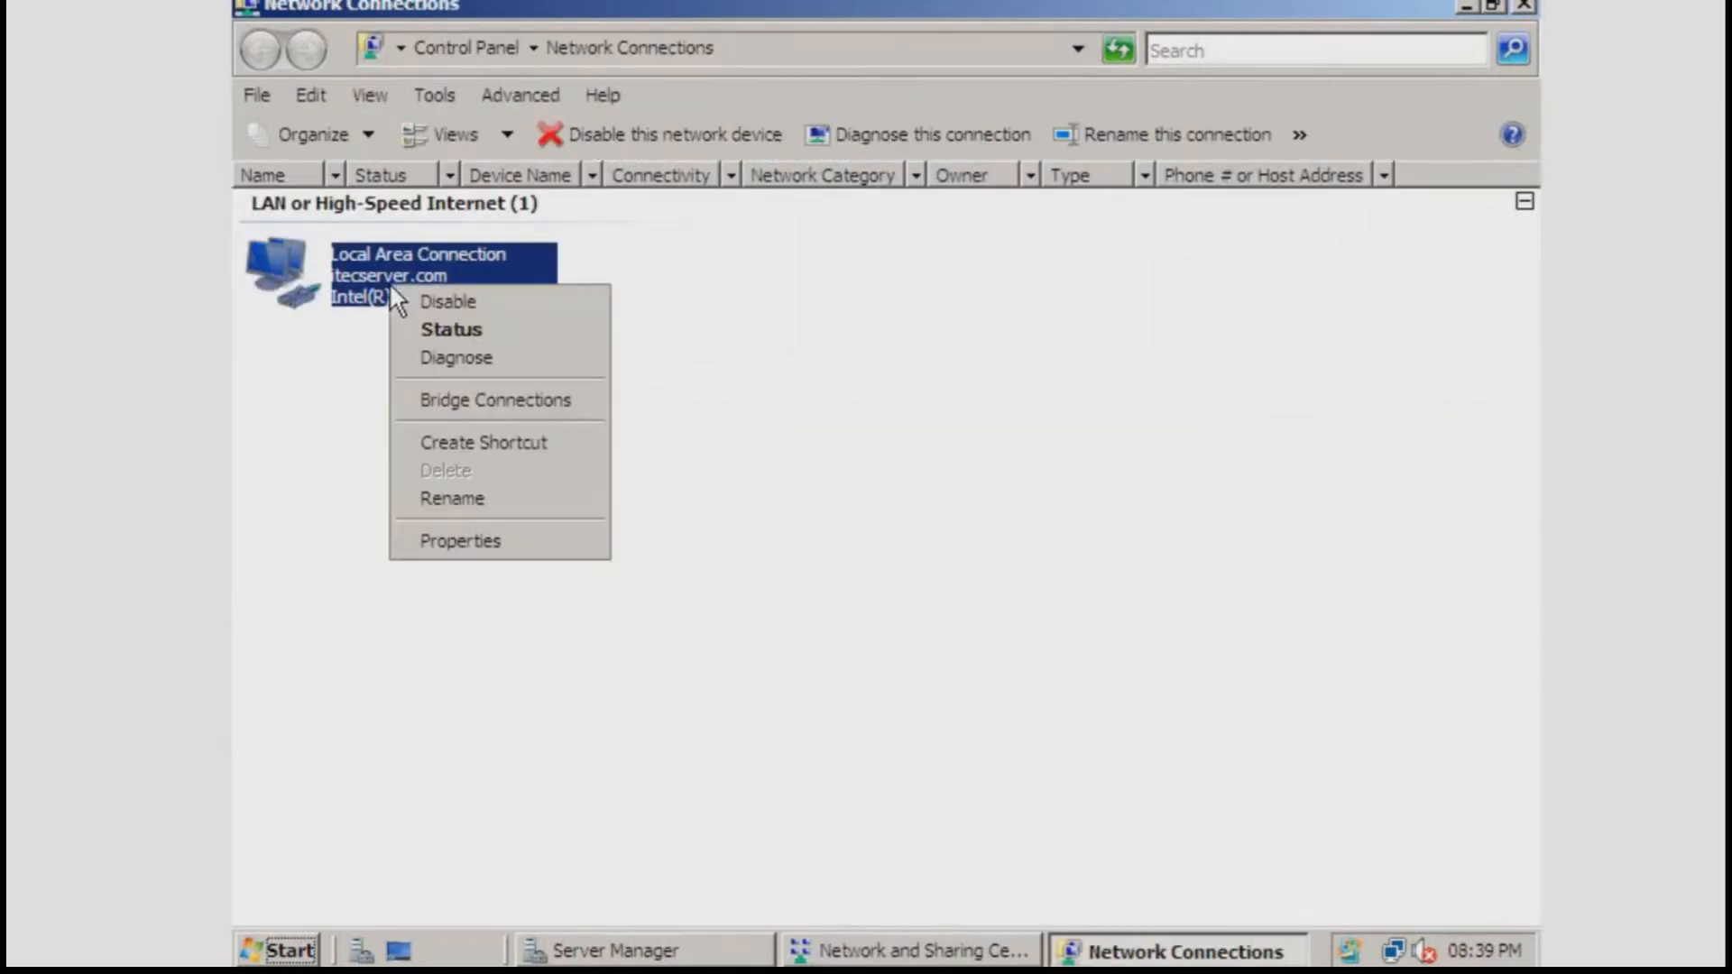
click(422, 540)
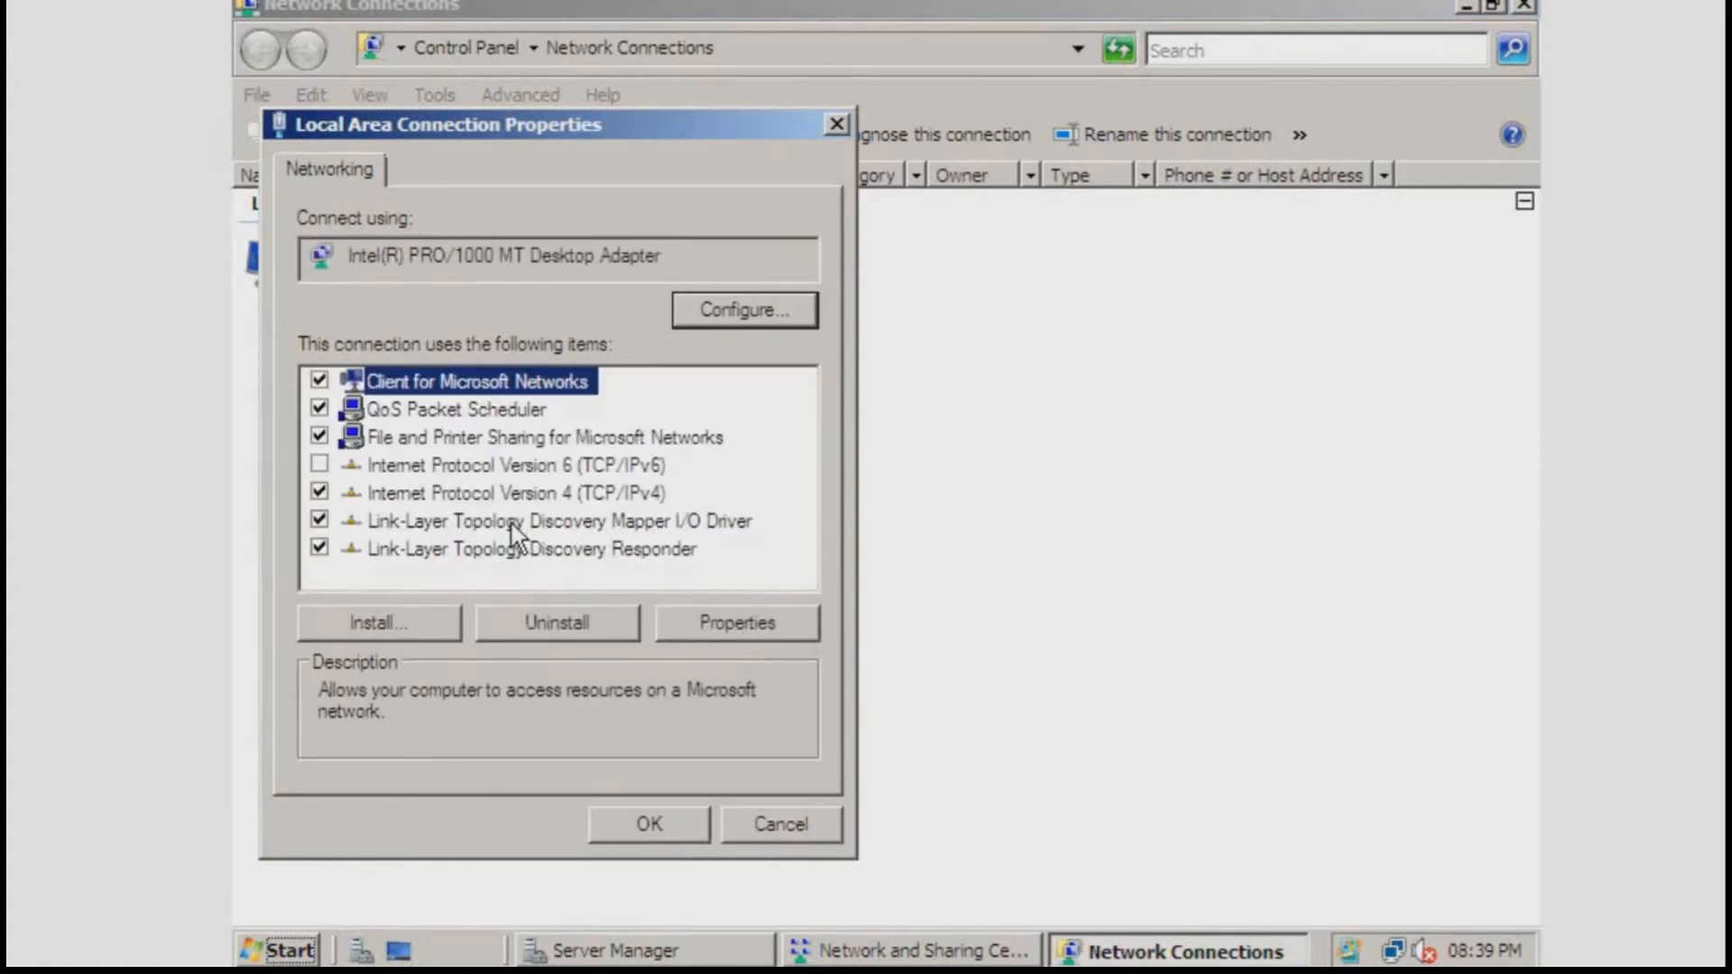
double_click(501, 495)
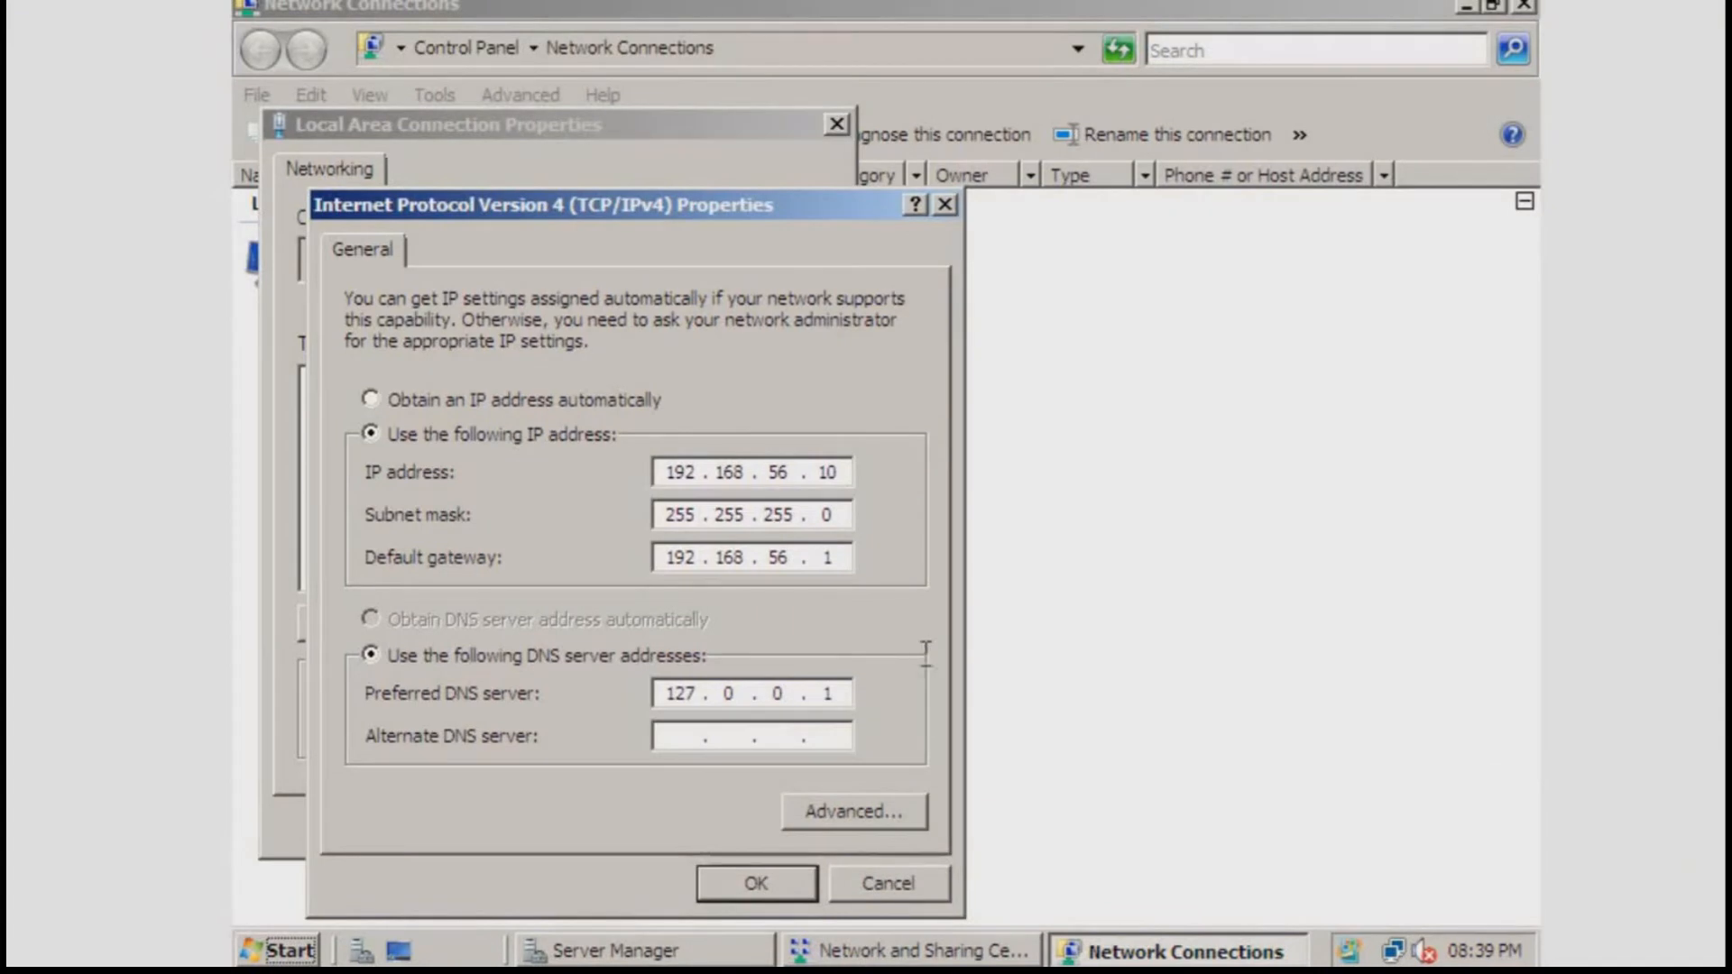
click(942, 204)
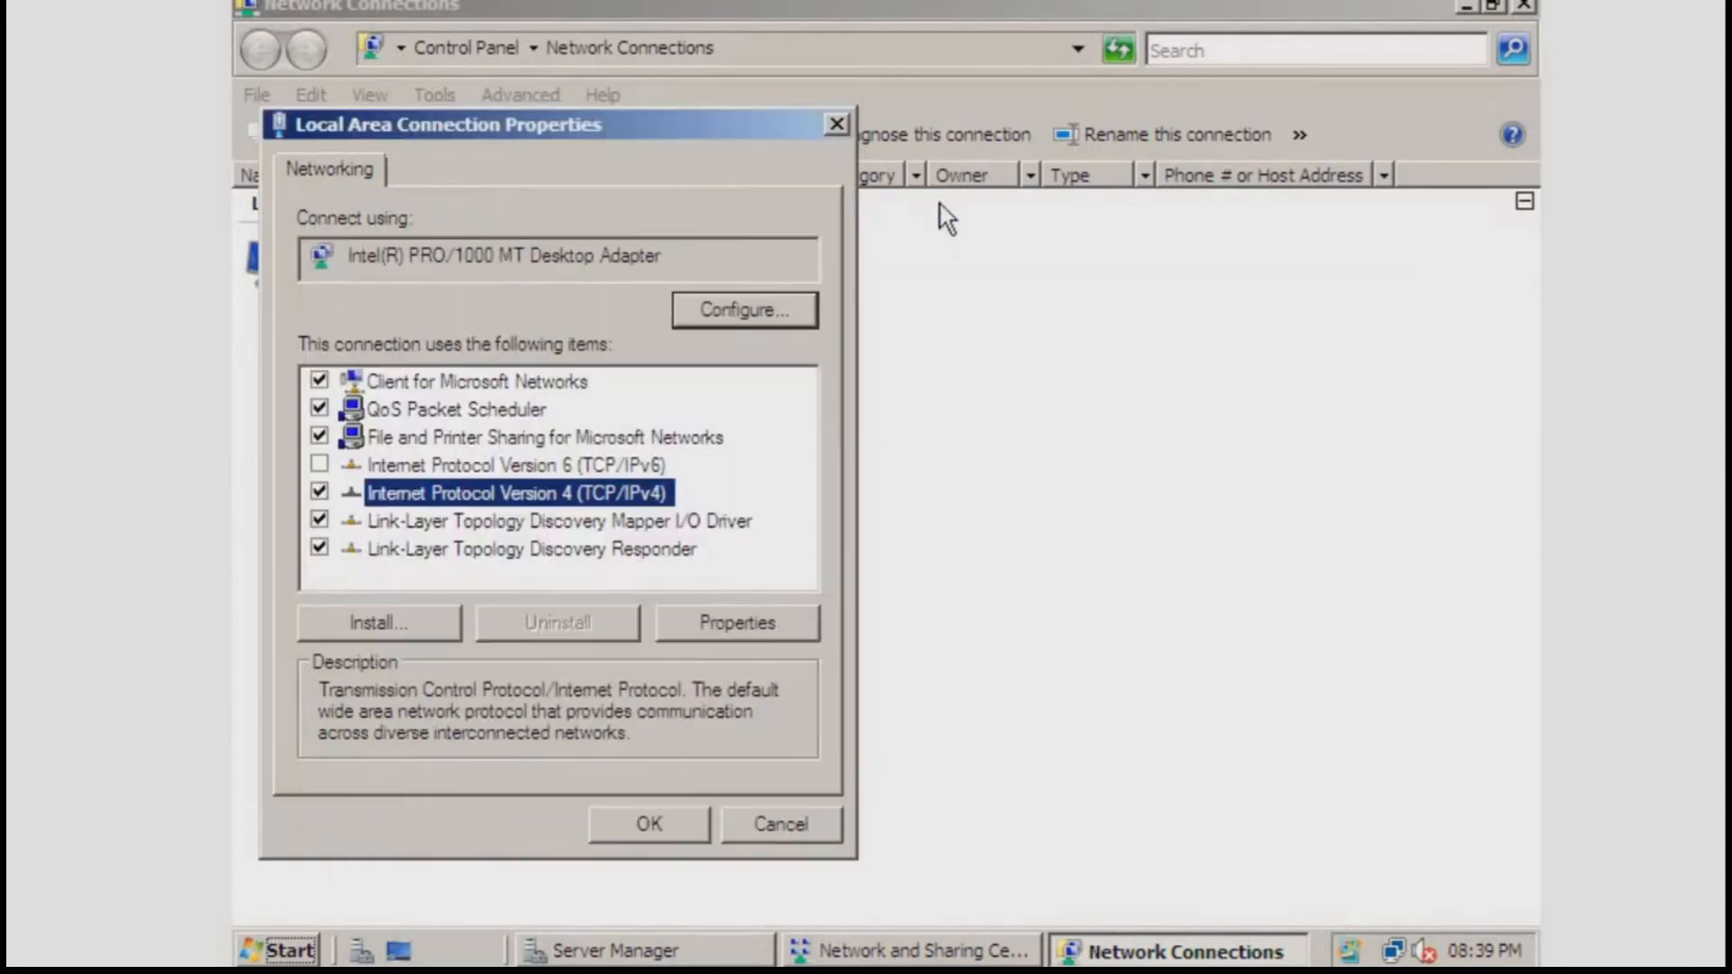
click(842, 117)
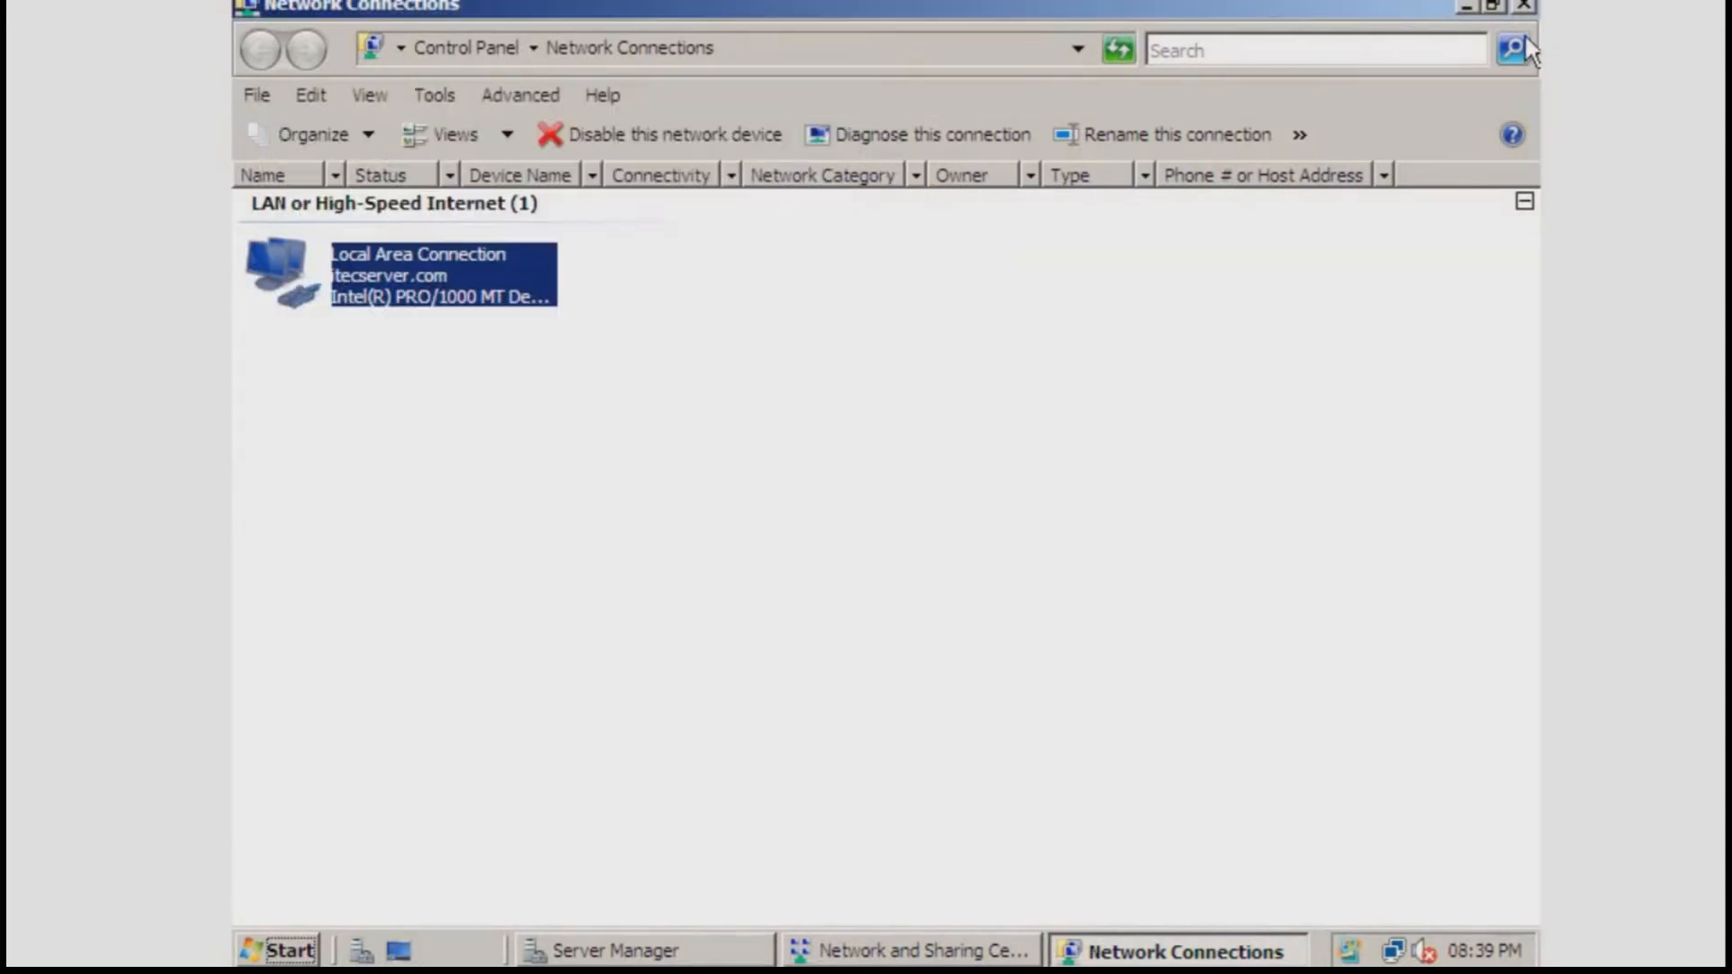
click(1524, 5)
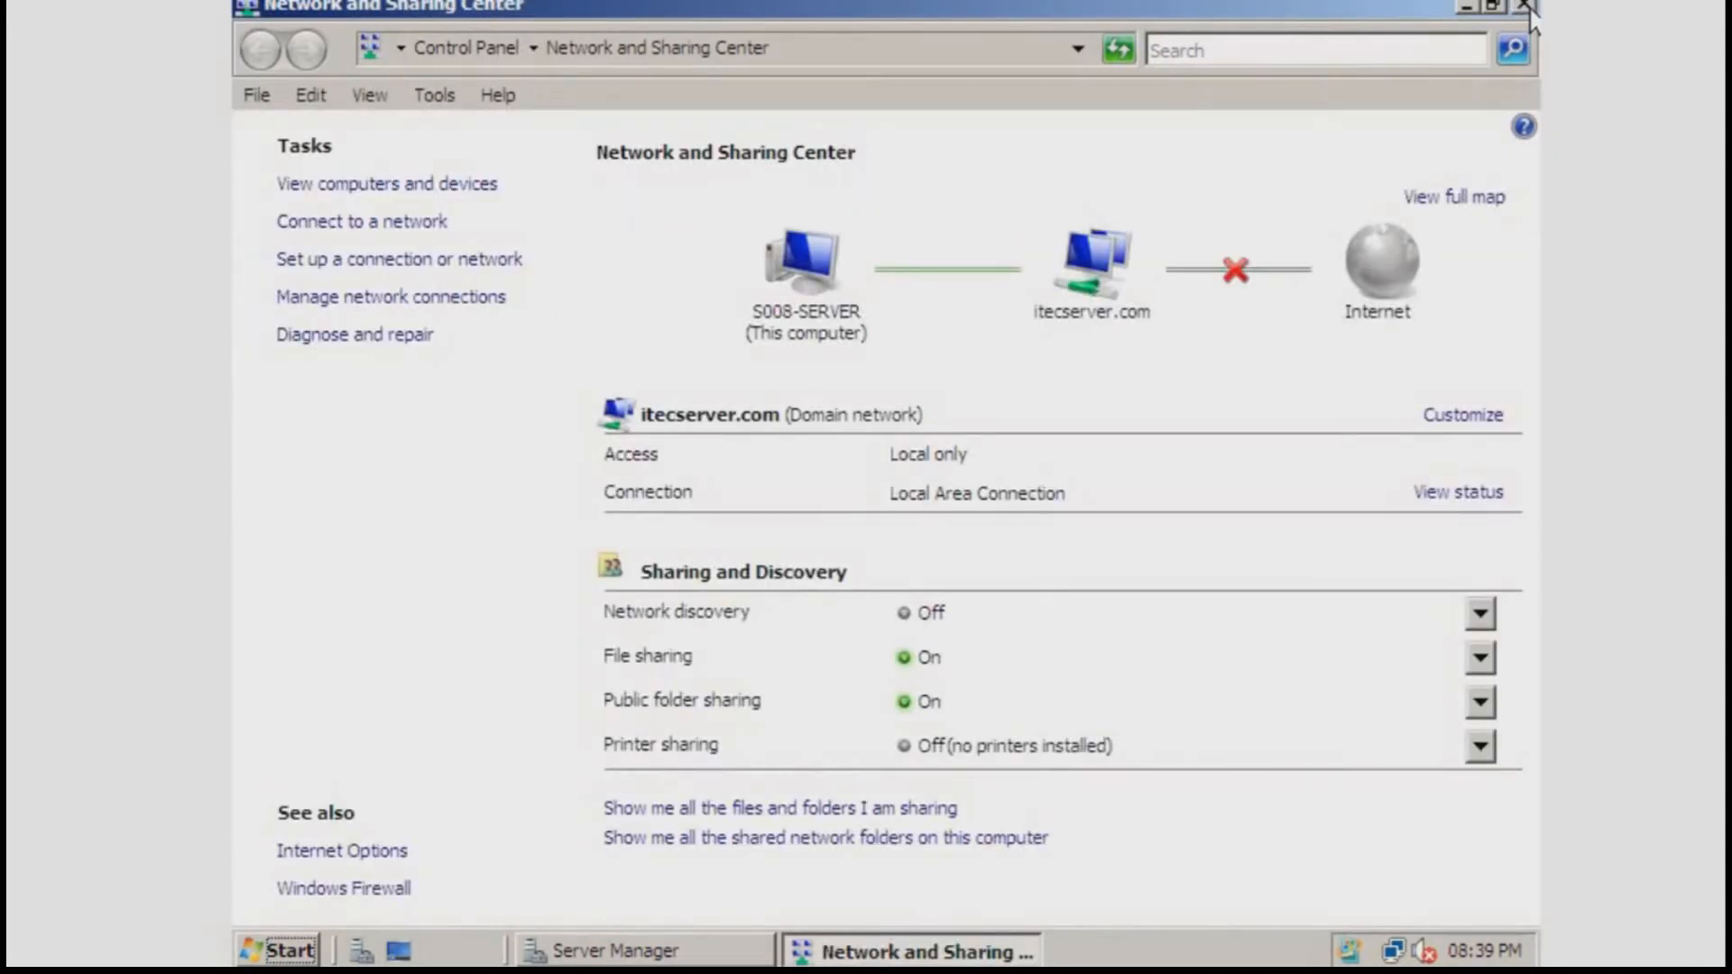
click(1525, 5)
Accept the 192.168.56.10 binding, itecserver.com DNS settings and no WINS, reaching the scopes page
click(1161, 899)
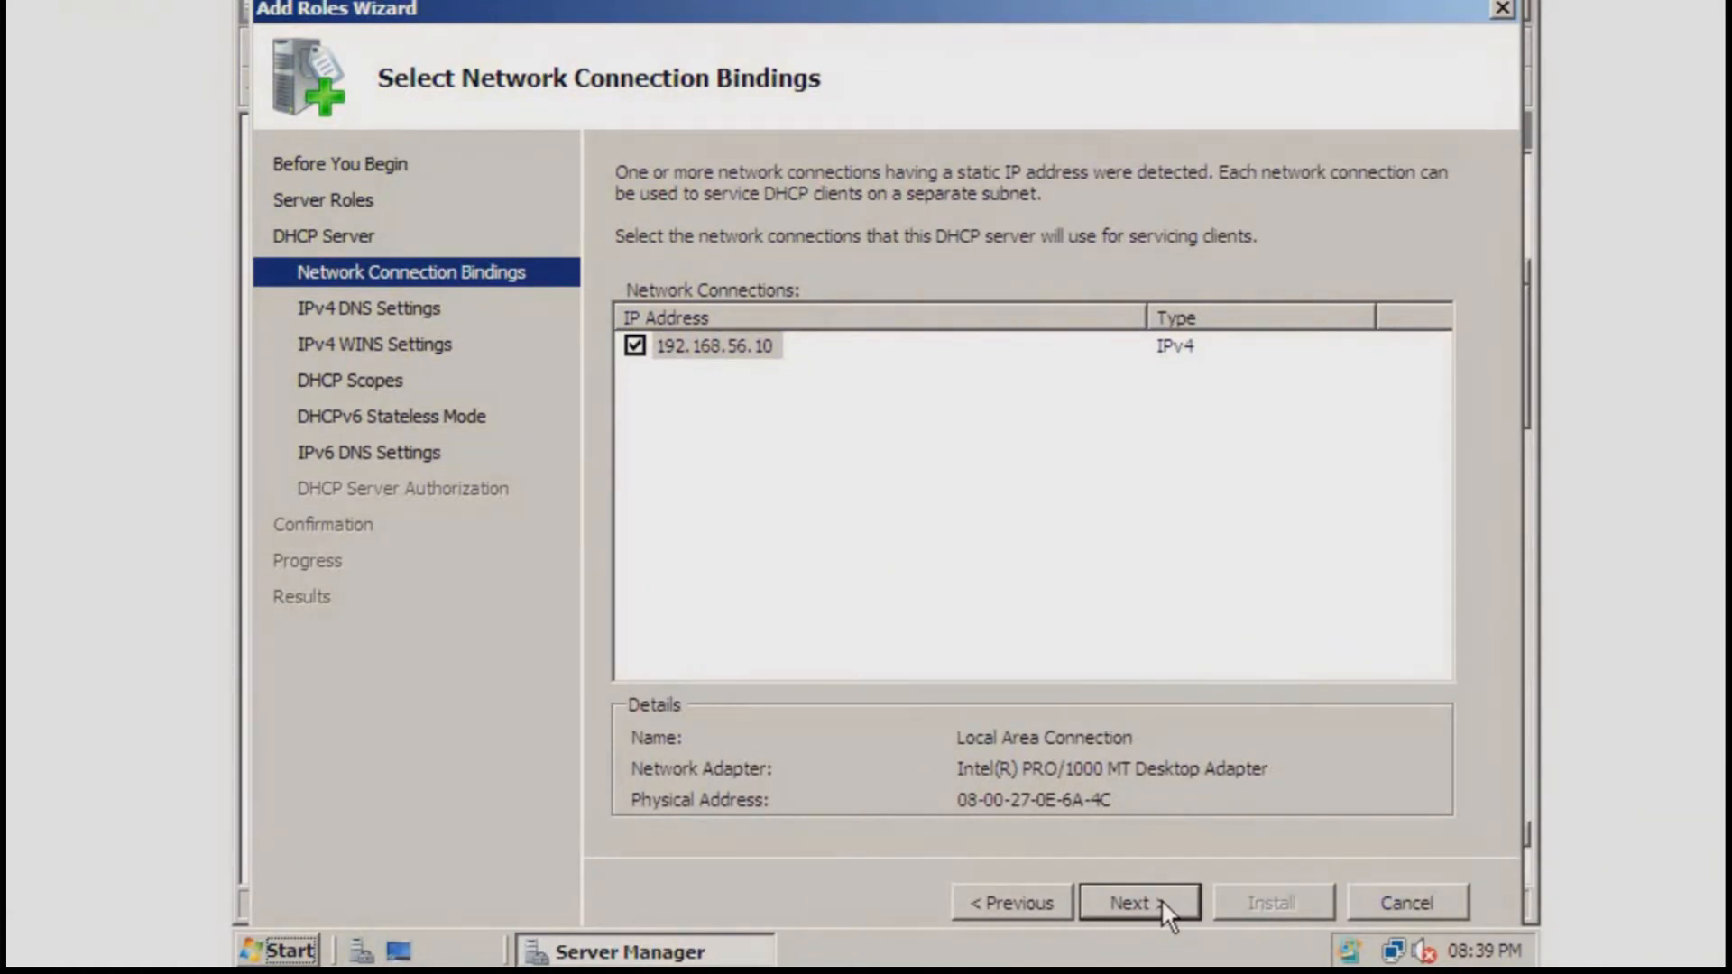
click(1161, 899)
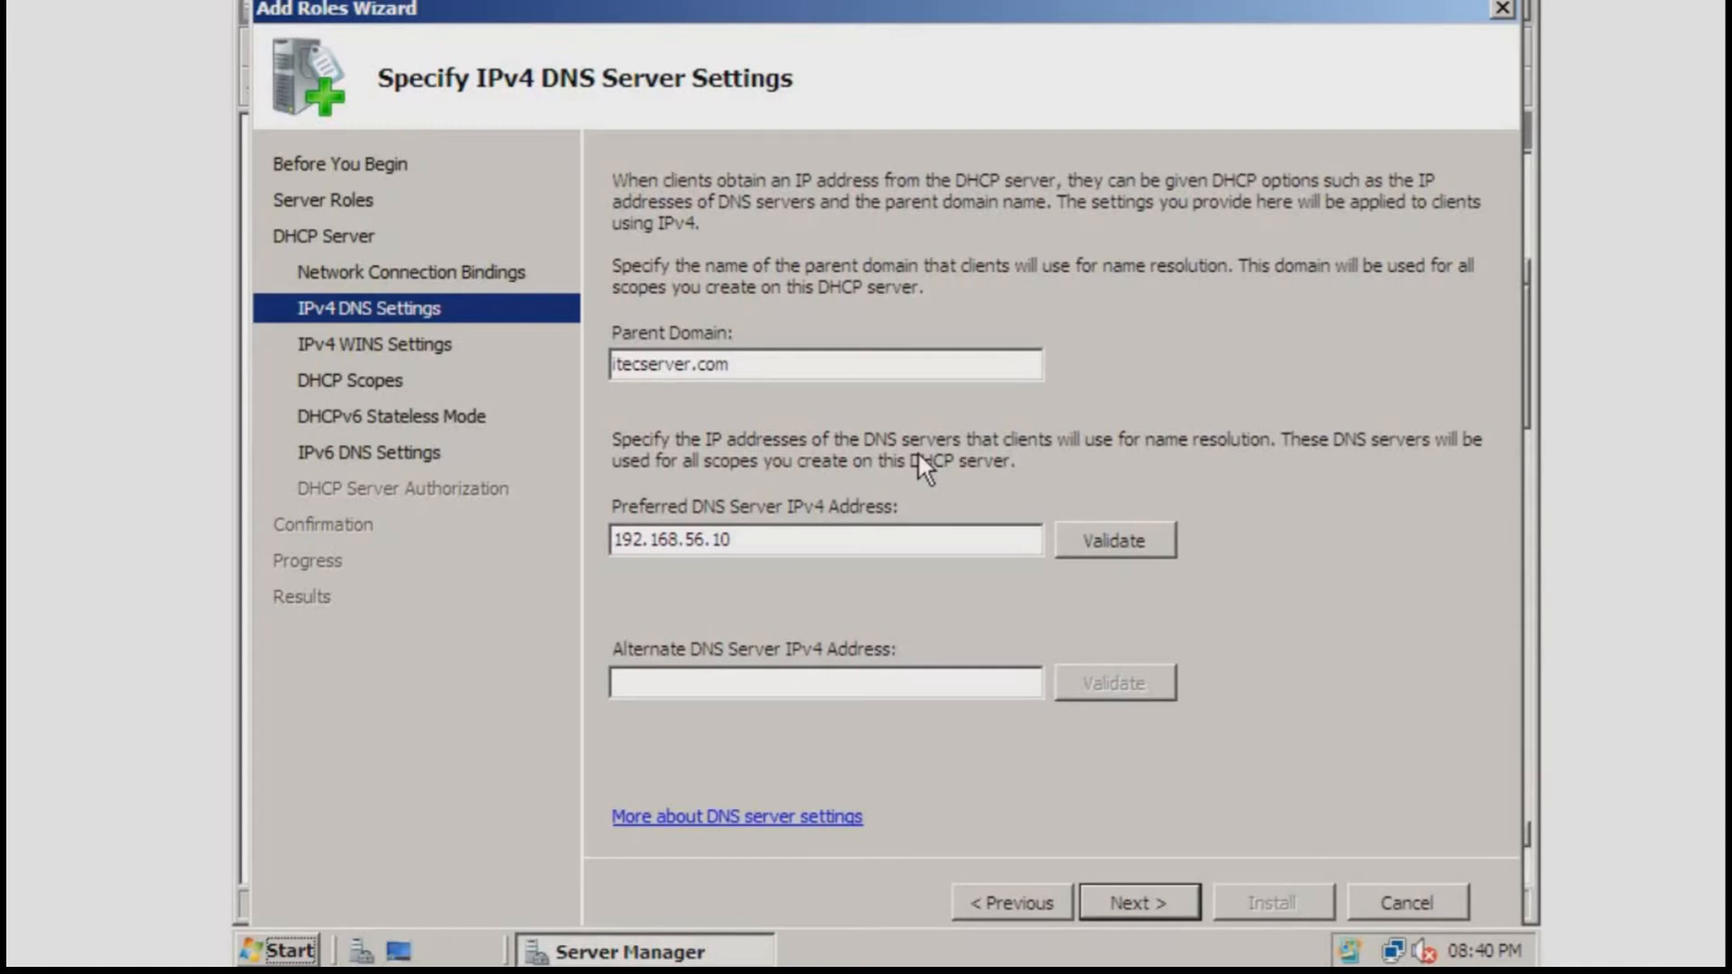
click(1148, 900)
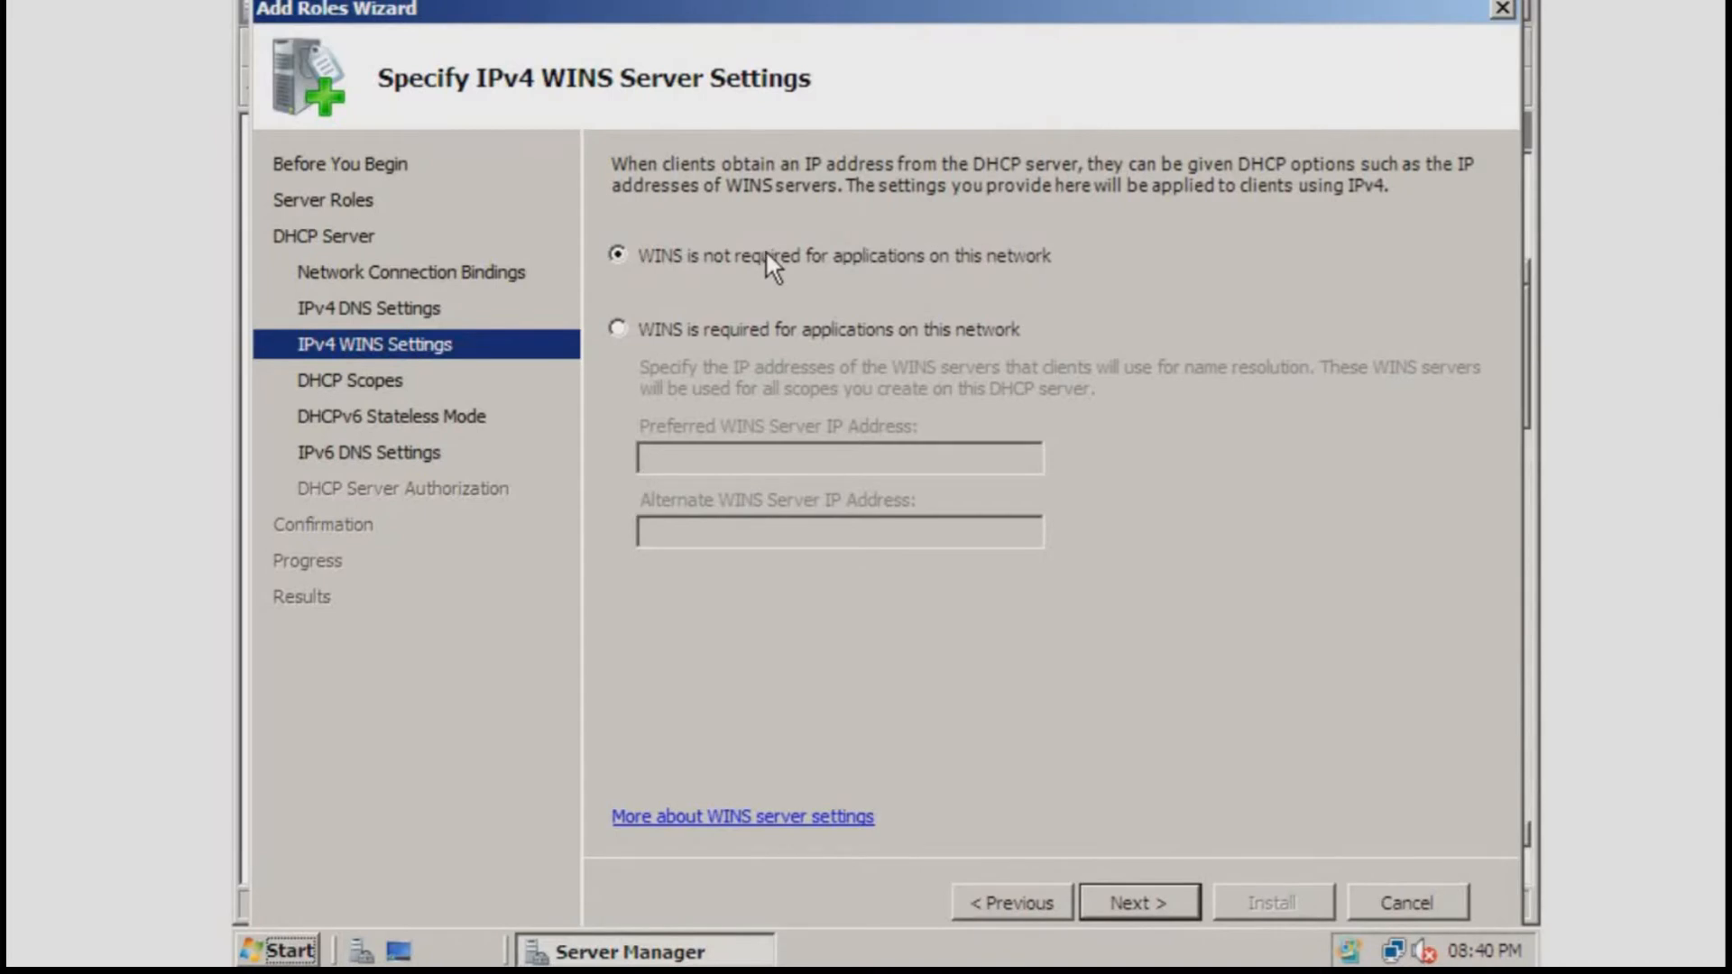
click(1097, 897)
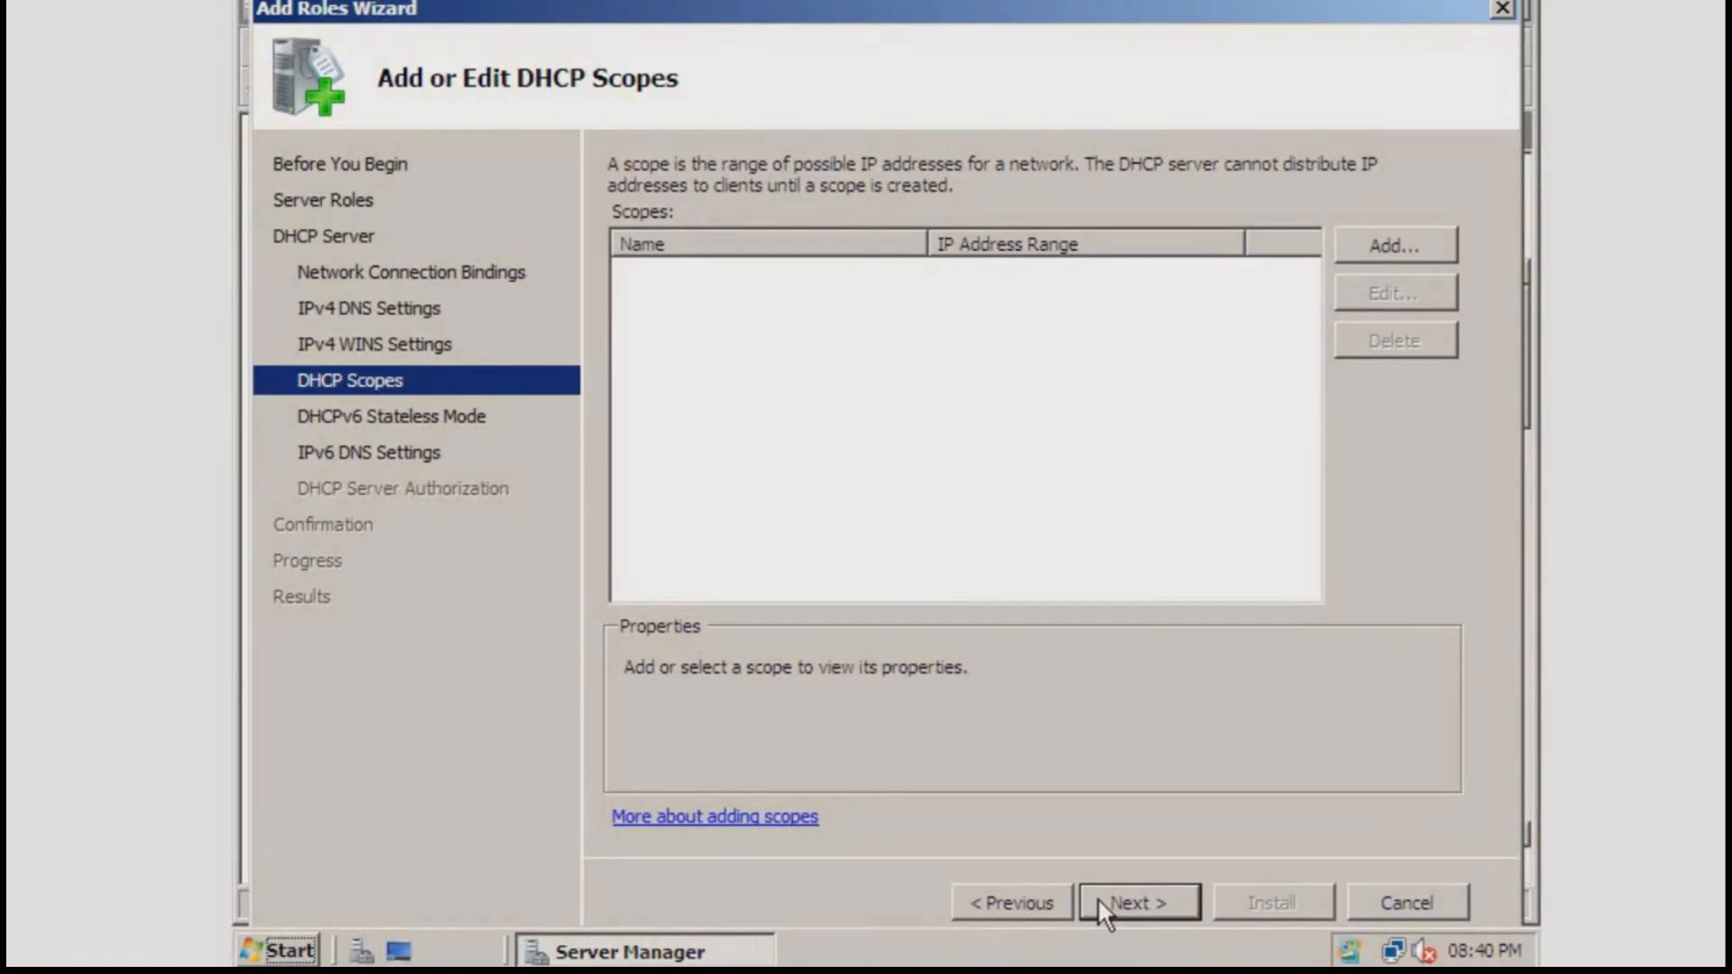
Start a new scope named 'Client Scope' with starting address 192.168.56.20
click(1374, 242)
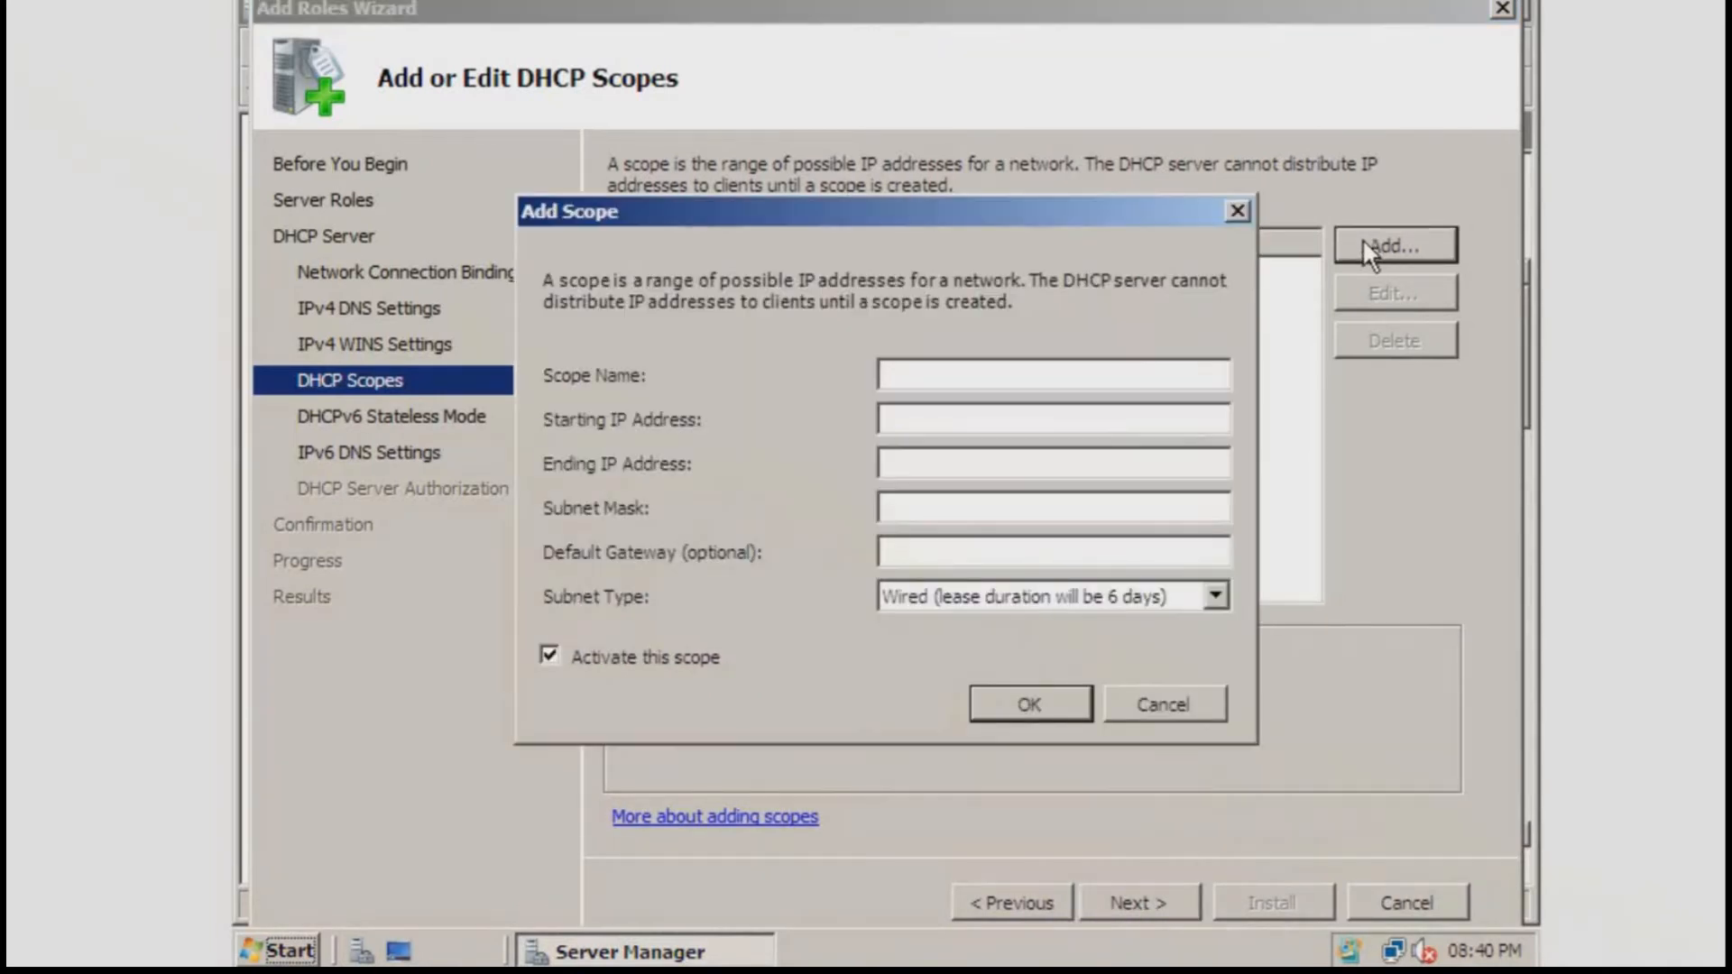
text(Active S)
text(cope)
key(ctrl+a)
text(Client Cl)
key(BackSpace)
key(BackSpace)
text(Scope192)
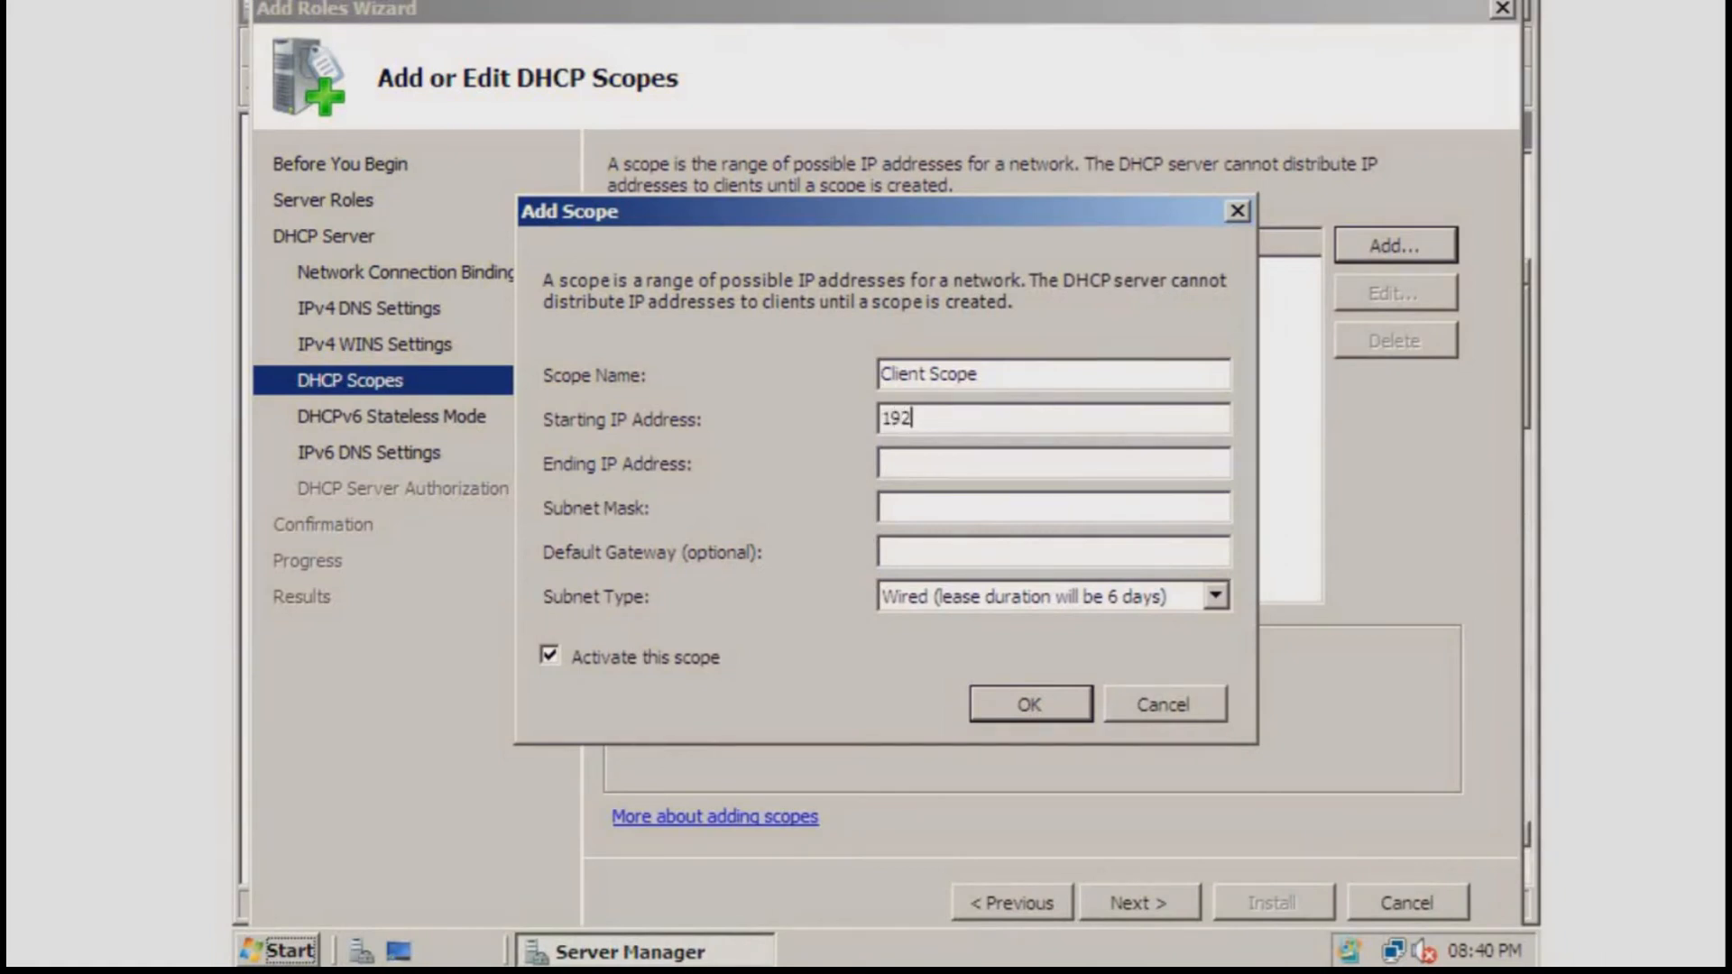
text(.168.56.20)
key(Tab)
Set the scope's ending address to 192.168.56.30 and subnet mask to 255.255.255.0
click(1049, 419)
double_click(1049, 420)
key(ctrl+c)
key(Tab)
key(ctrl+v)
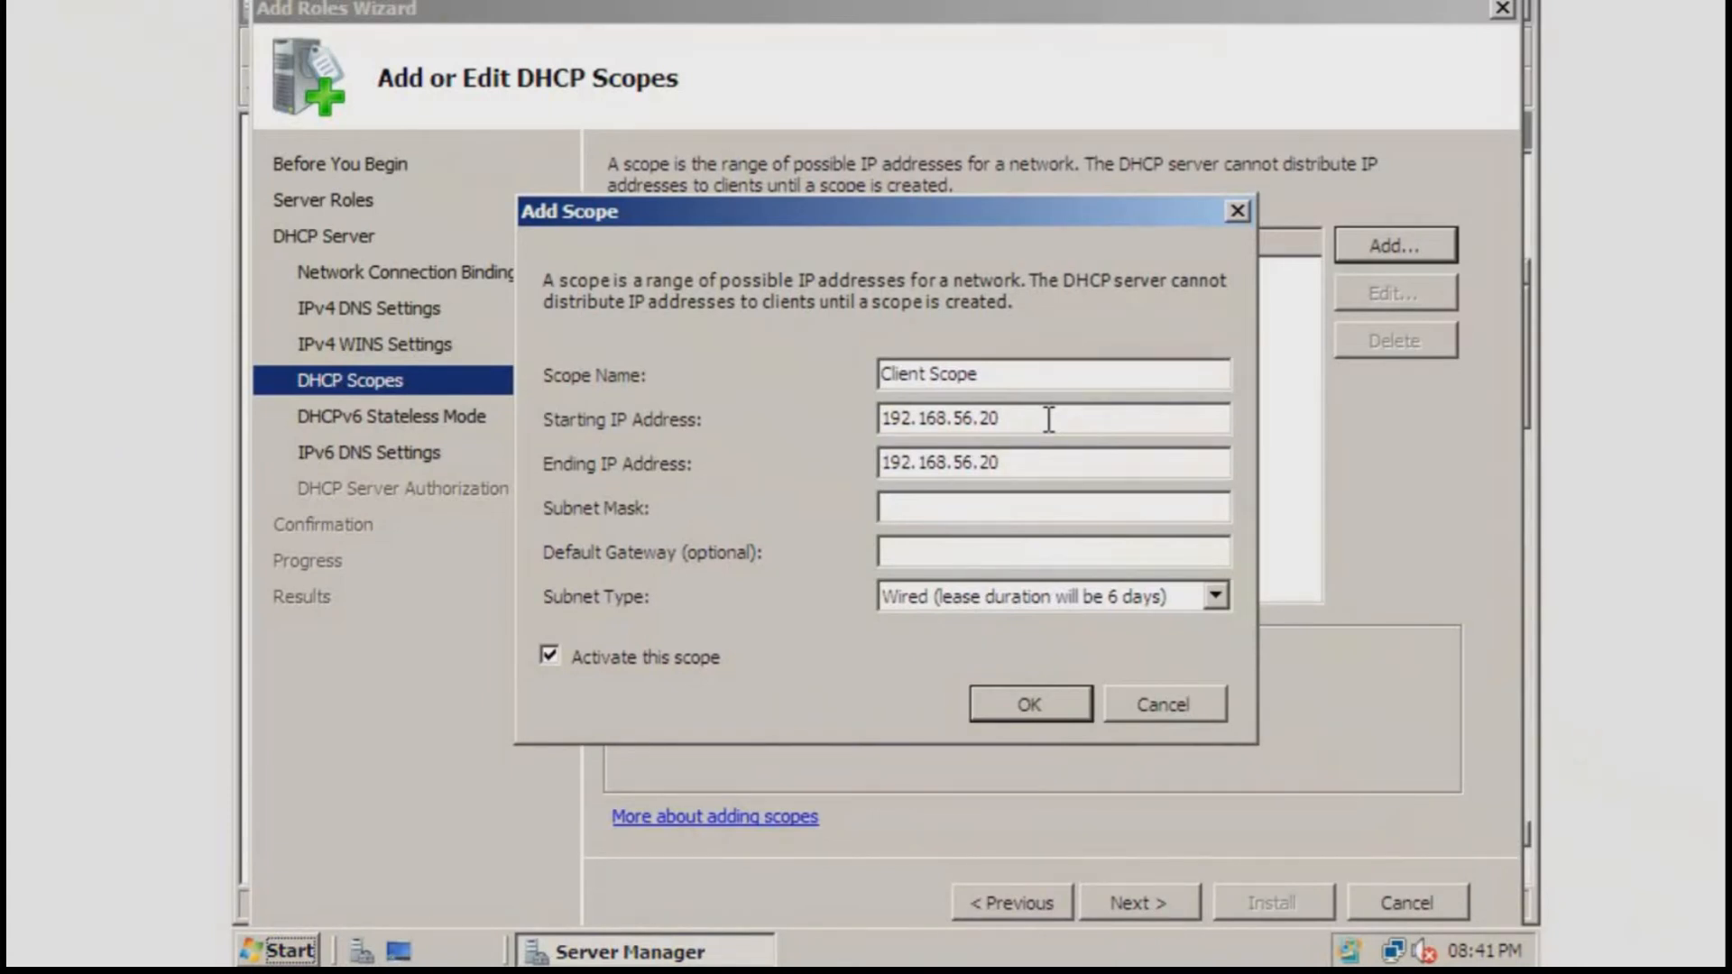
key(BackSpace)
key(BackSpace)
text(30)
key(Tab)
text(255.255.255.0)
Keep the Wired subnet type, save the scope, and inspect its properties
click(1218, 596)
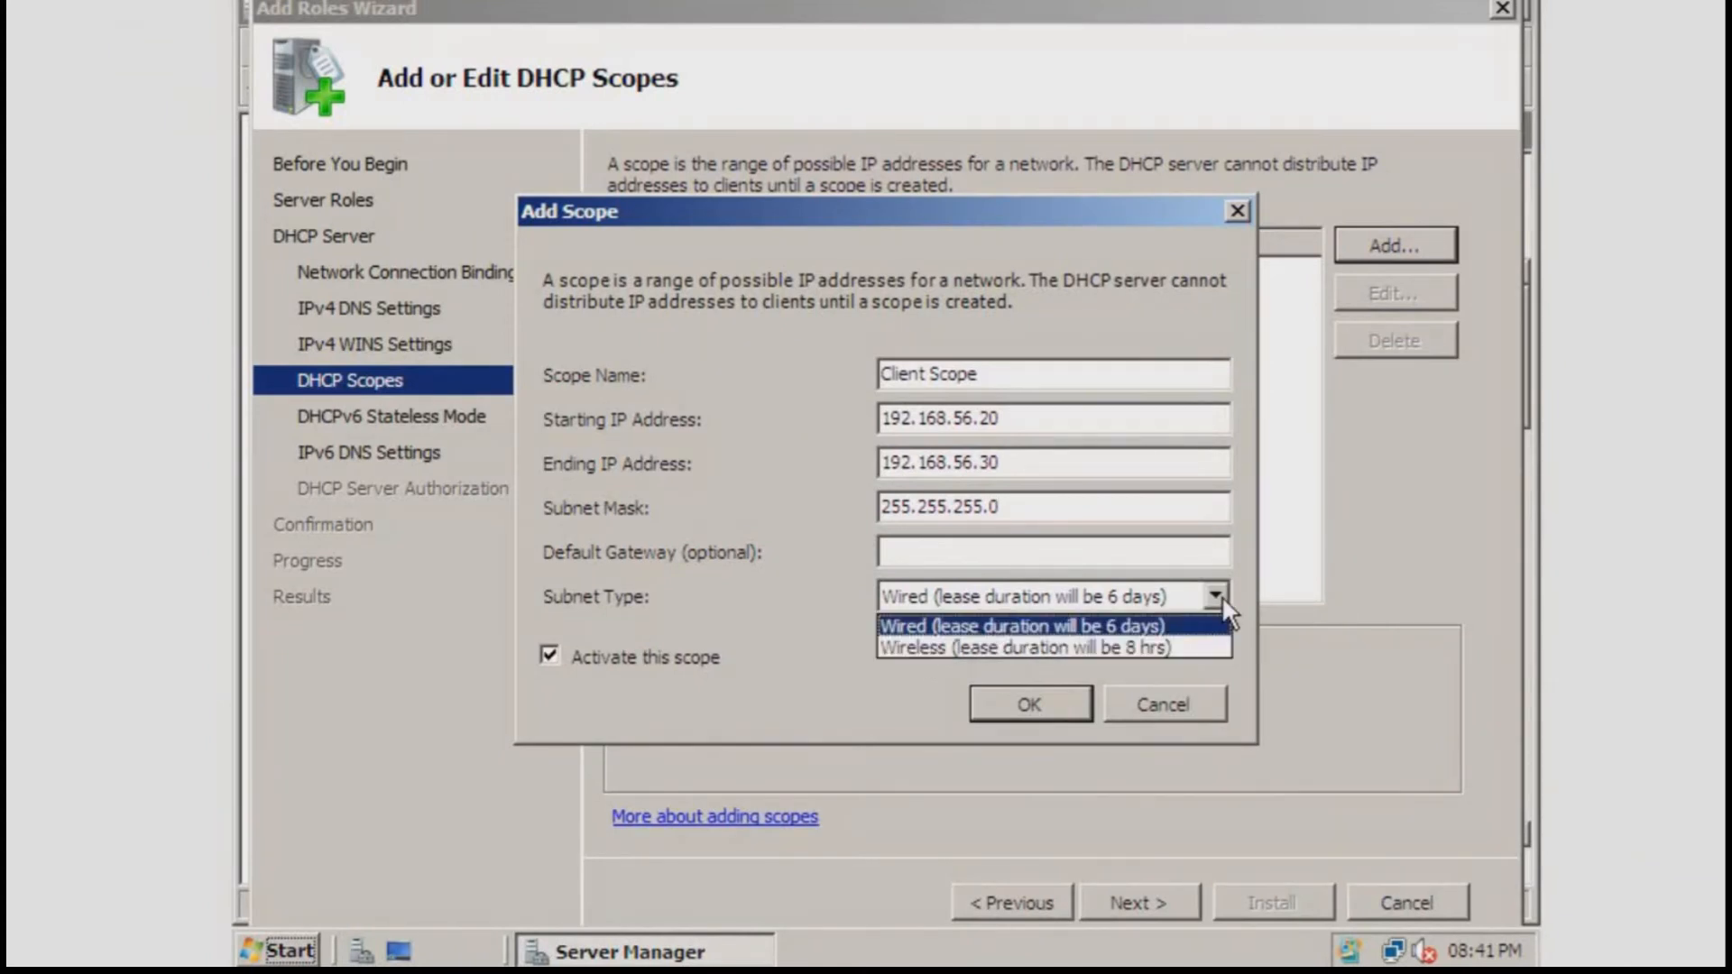
click(1221, 596)
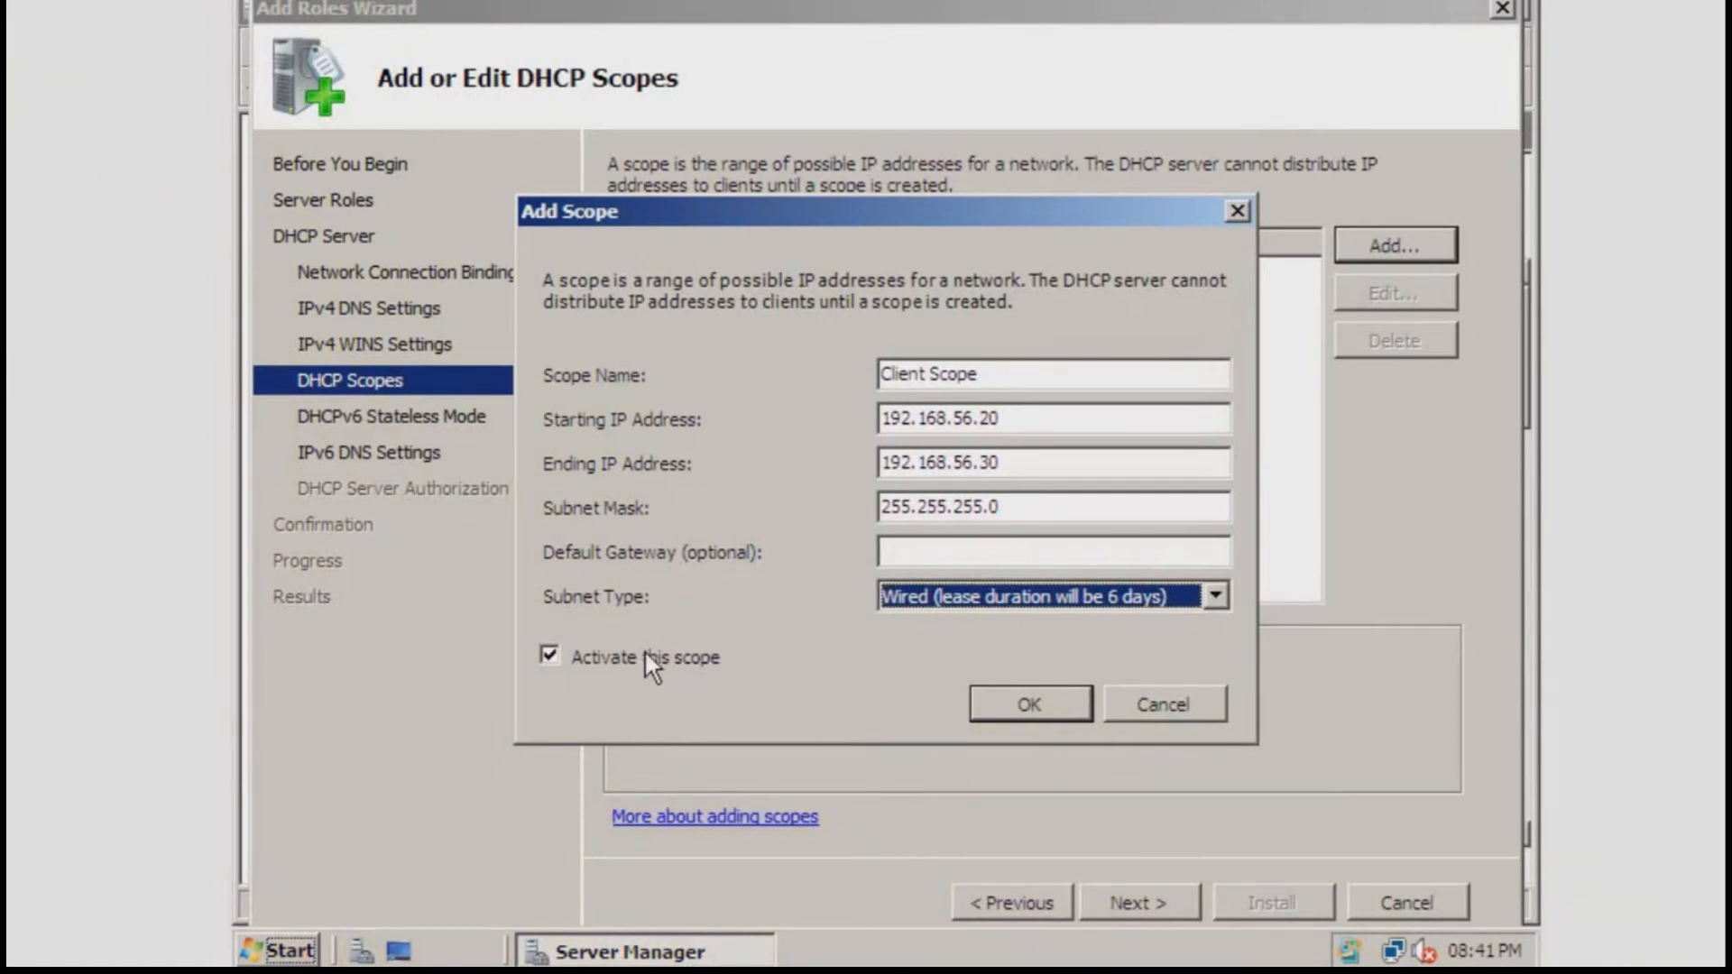
click(1032, 714)
click(885, 391)
click(711, 278)
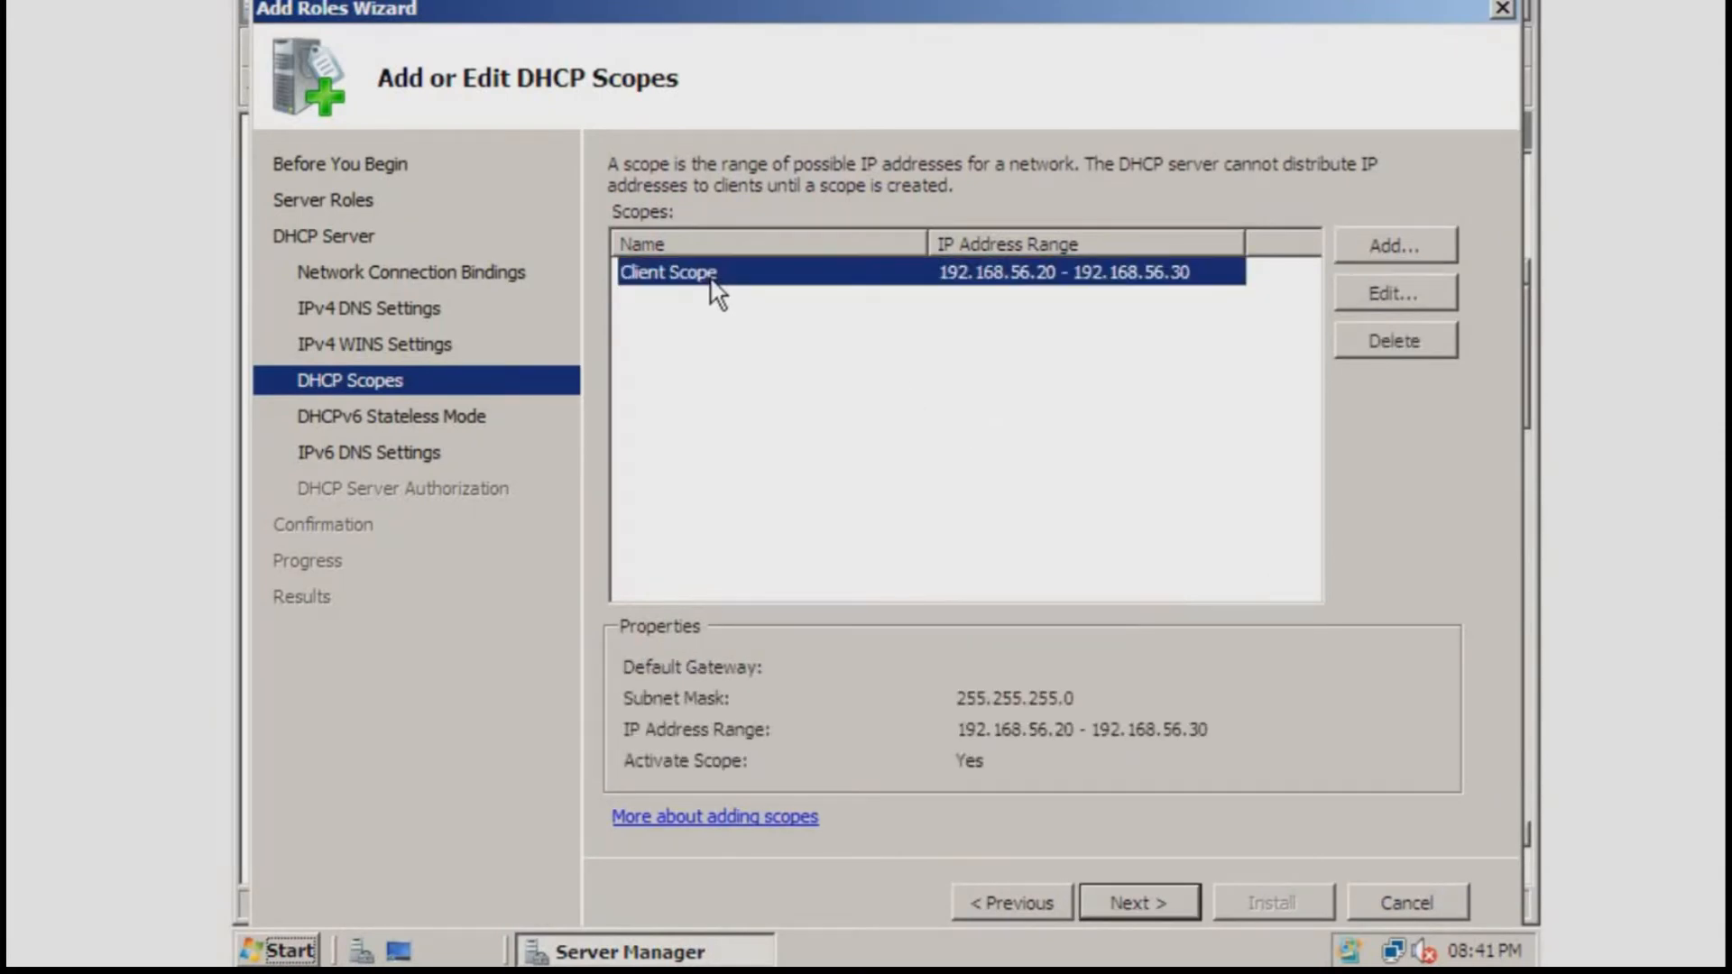
Disable DHCPv6 stateless mode and authorize with current credentials, reaching the confirmation summary
click(772, 361)
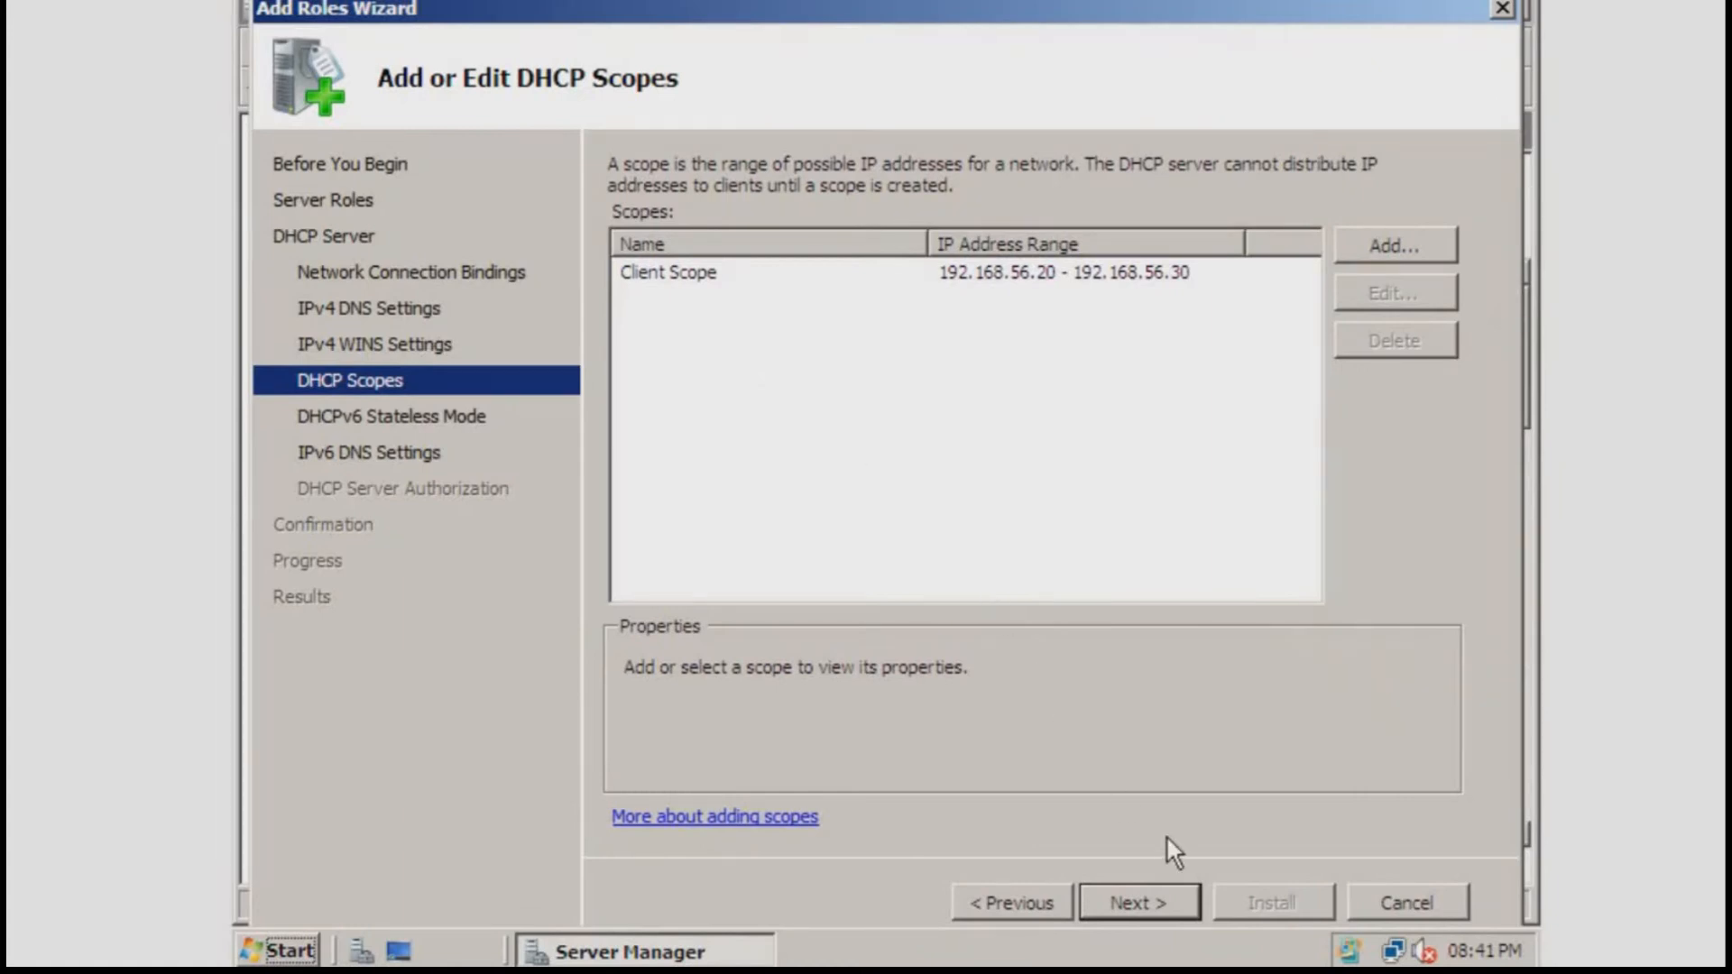
click(1146, 896)
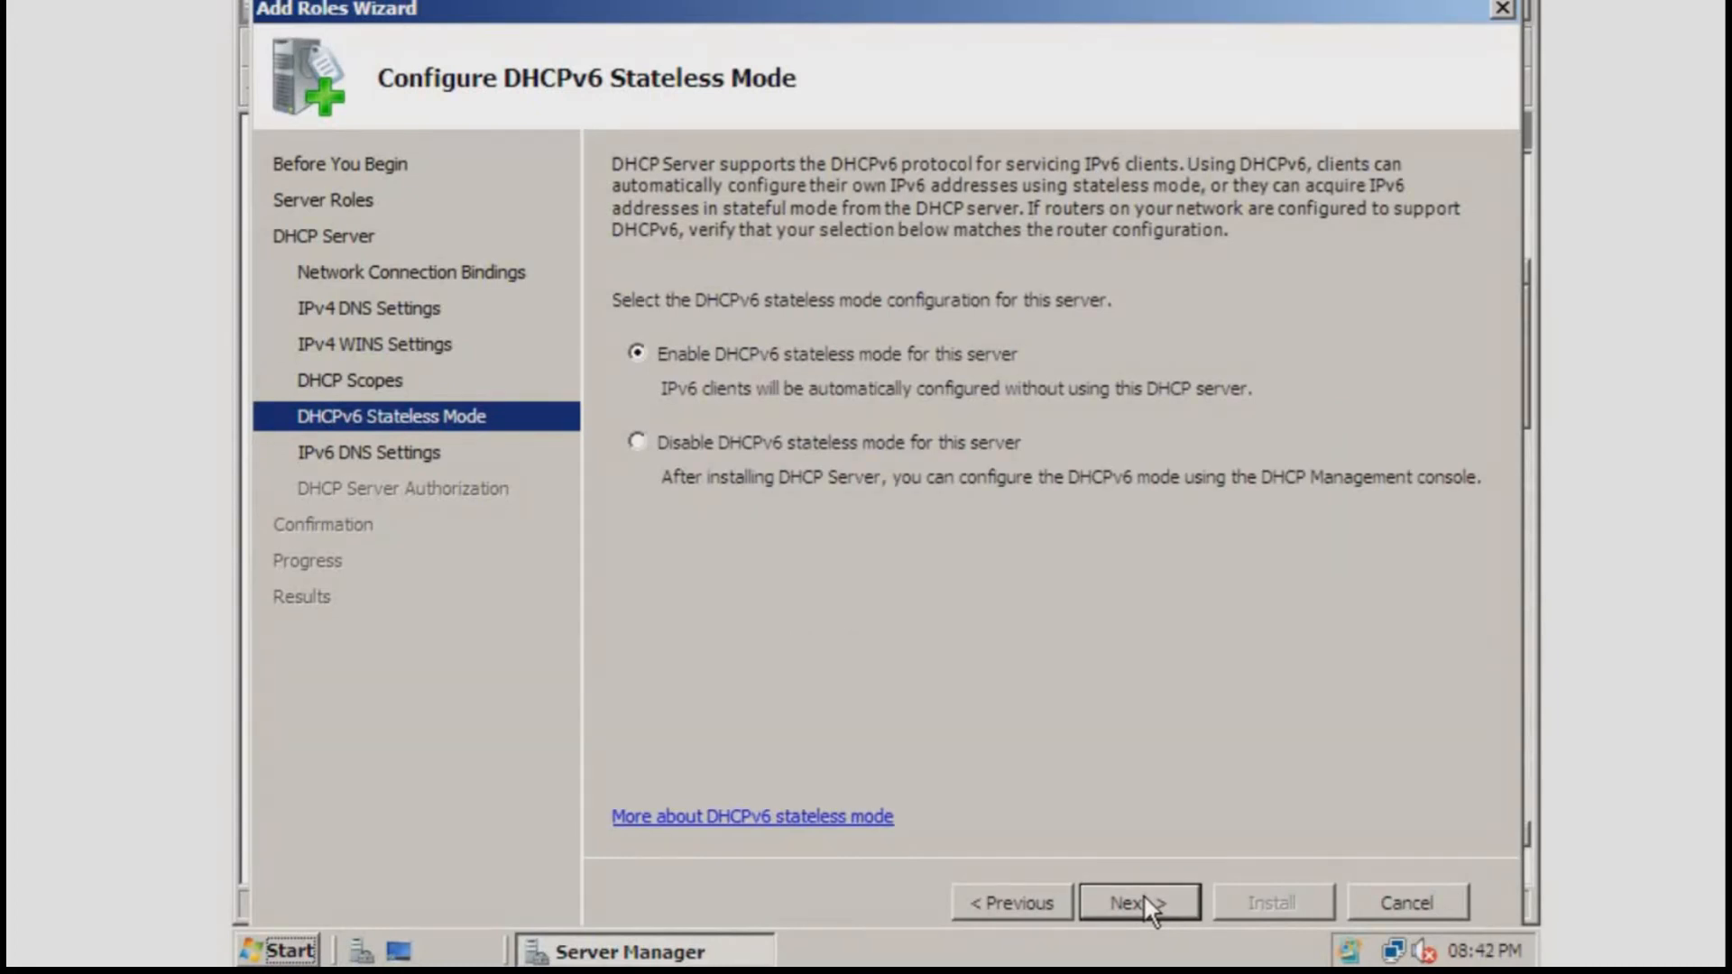
click(682, 446)
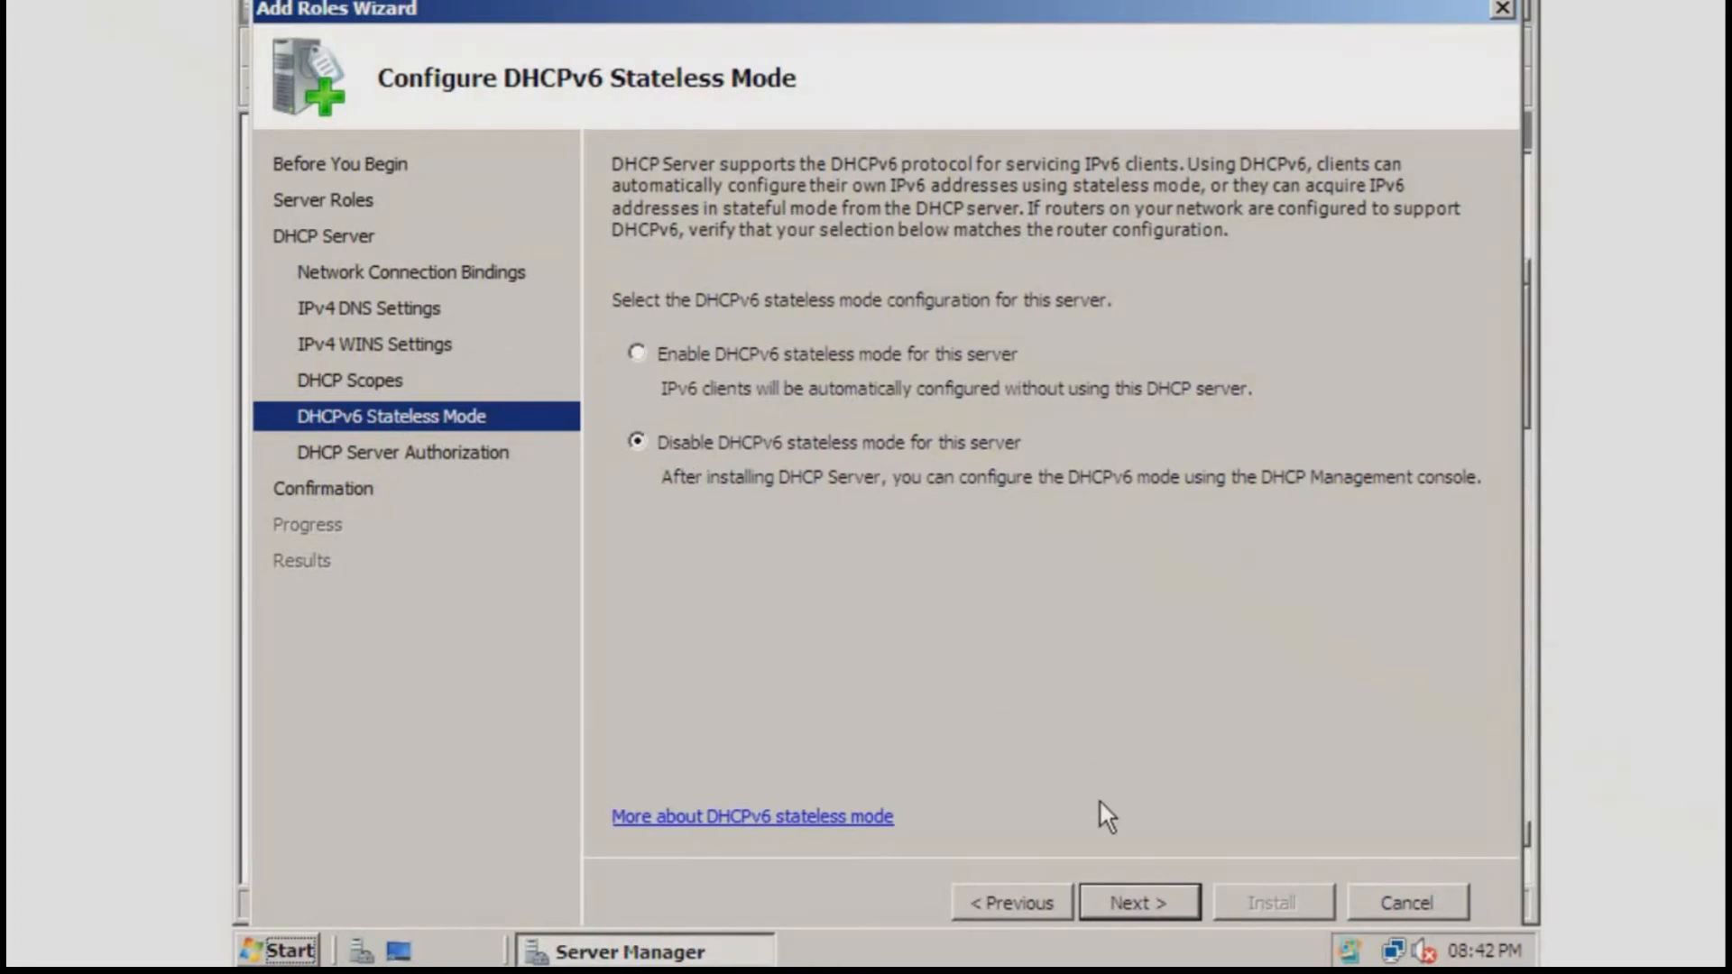
click(1112, 888)
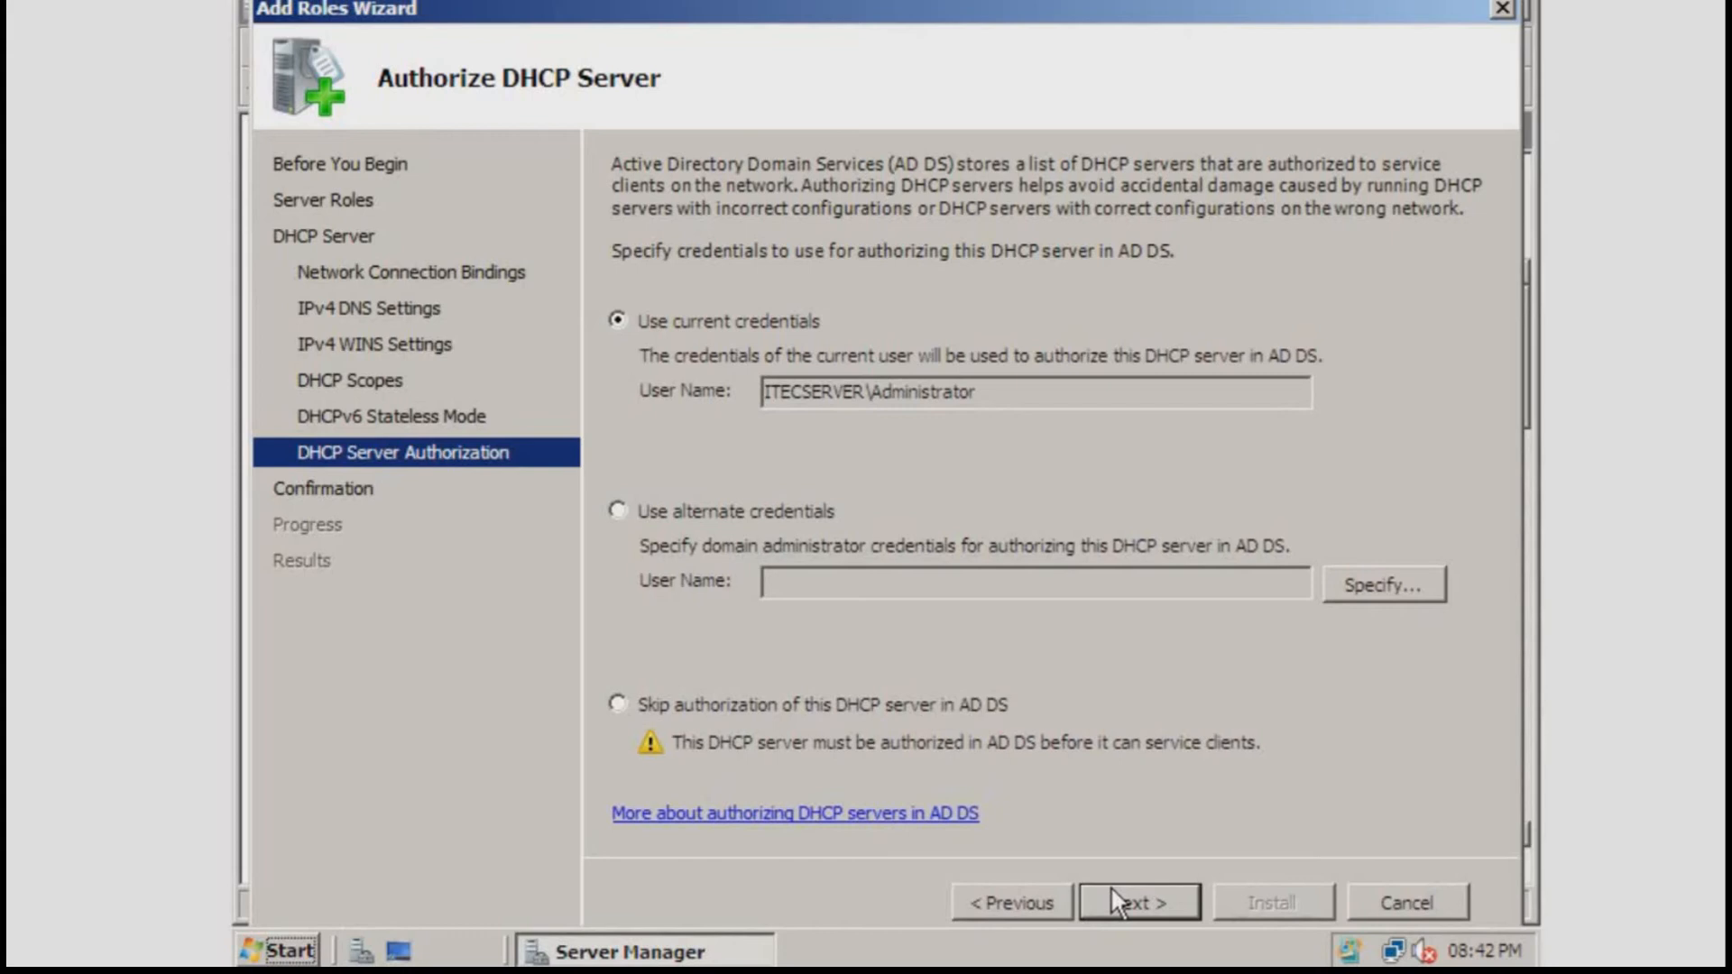
click(1112, 886)
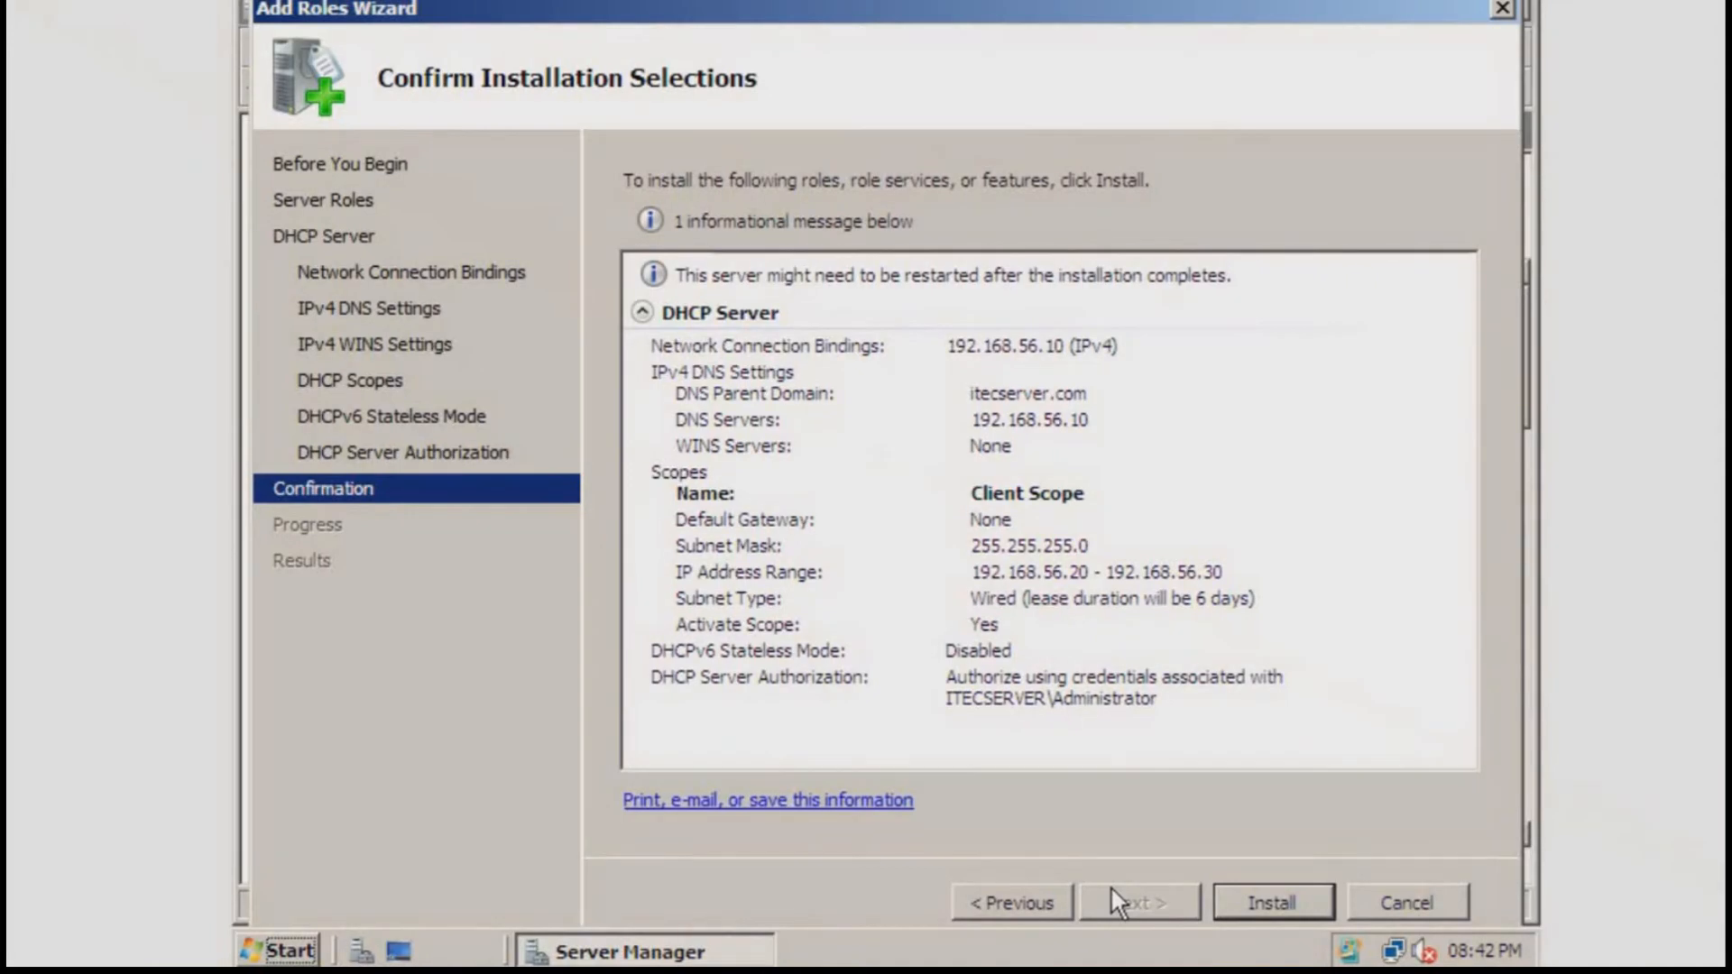
Install the DHCP Server role and close the wizard after installation succeeds
click(1259, 901)
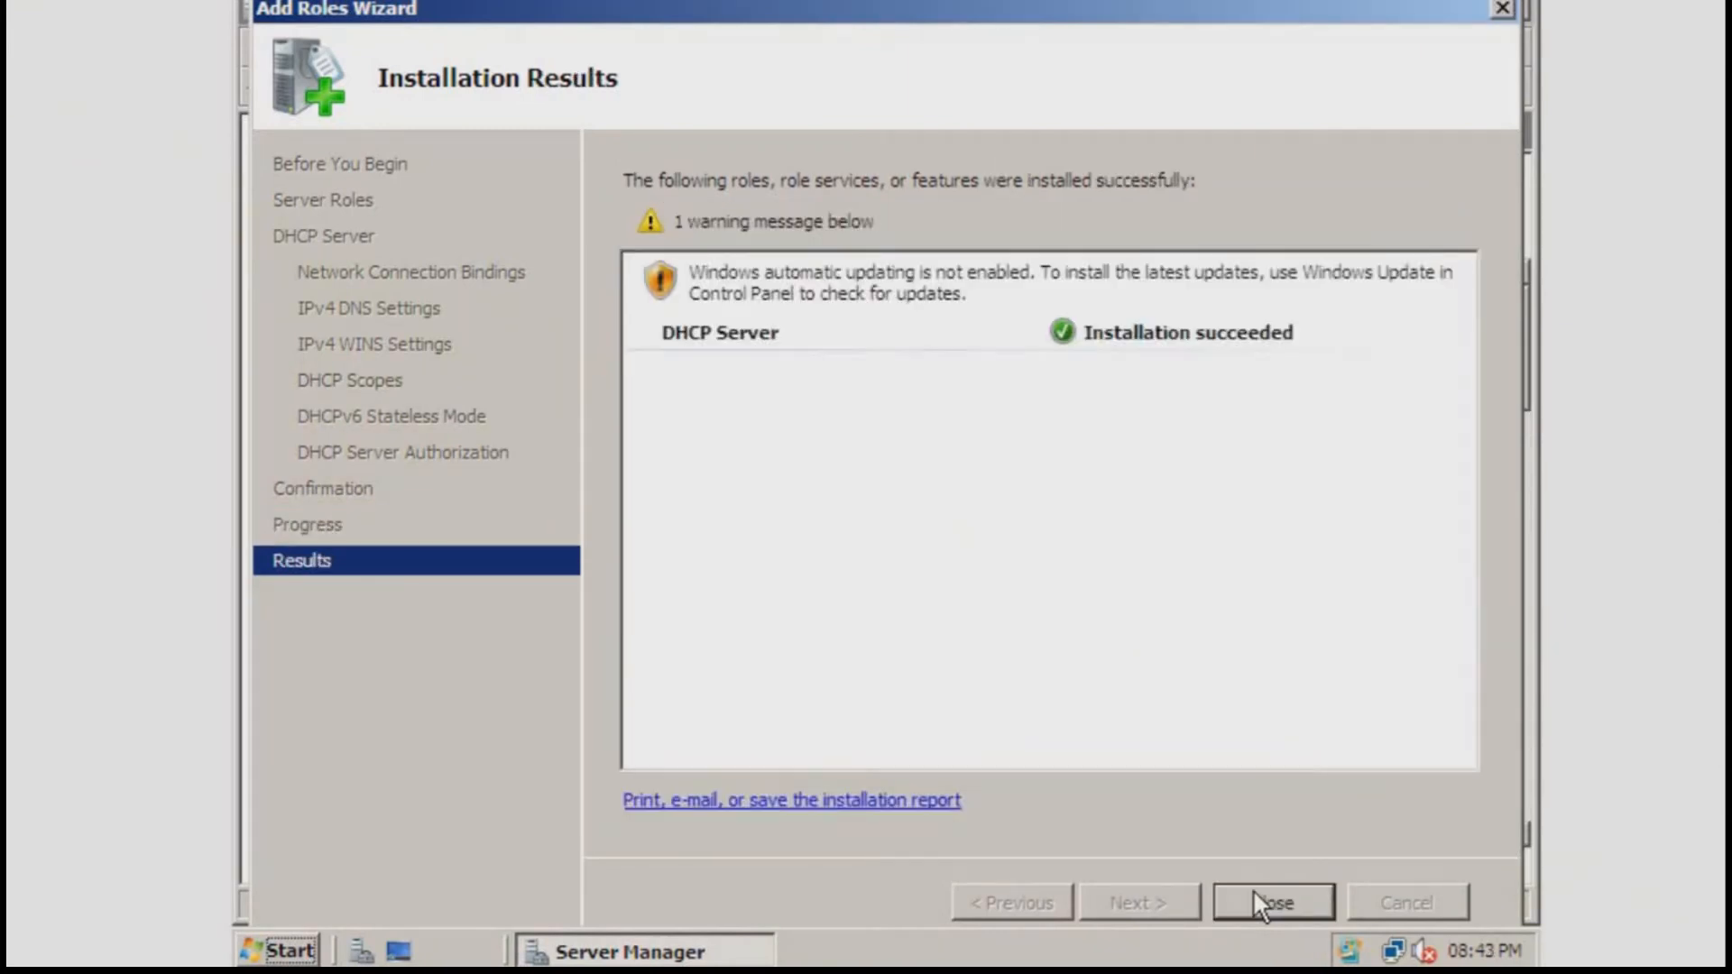
click(1253, 891)
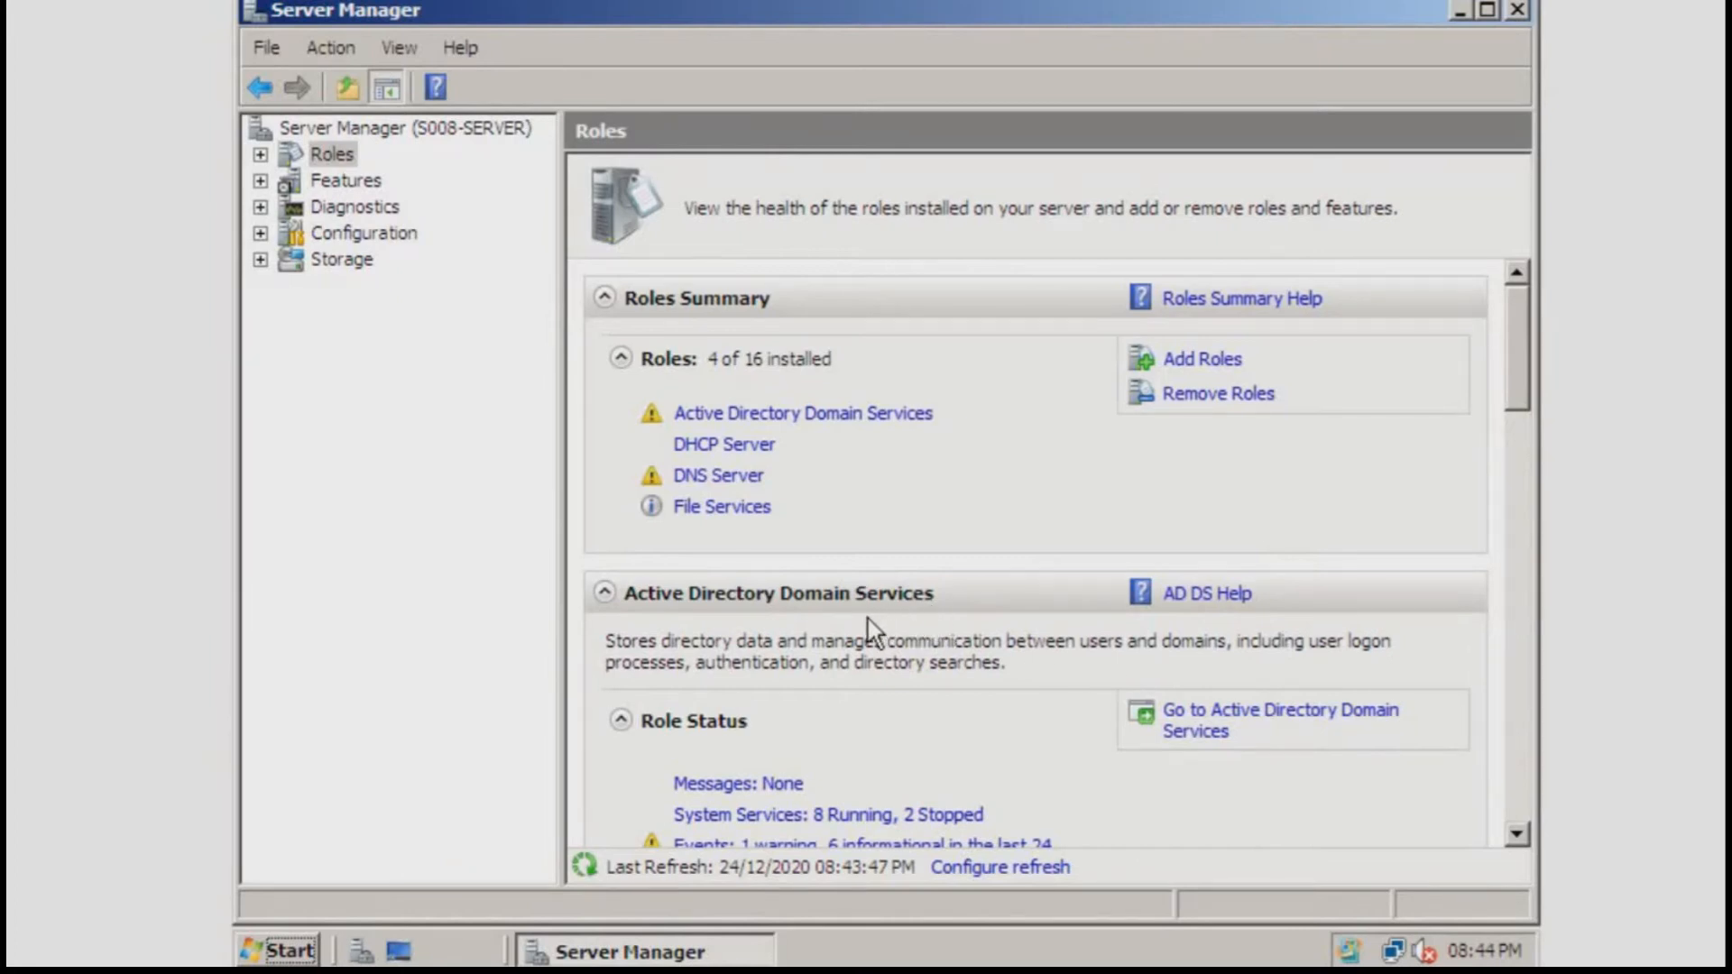
Restart the server with the Shutdown Event Tracker comment 'DHCP Scope Added.'
click(287, 952)
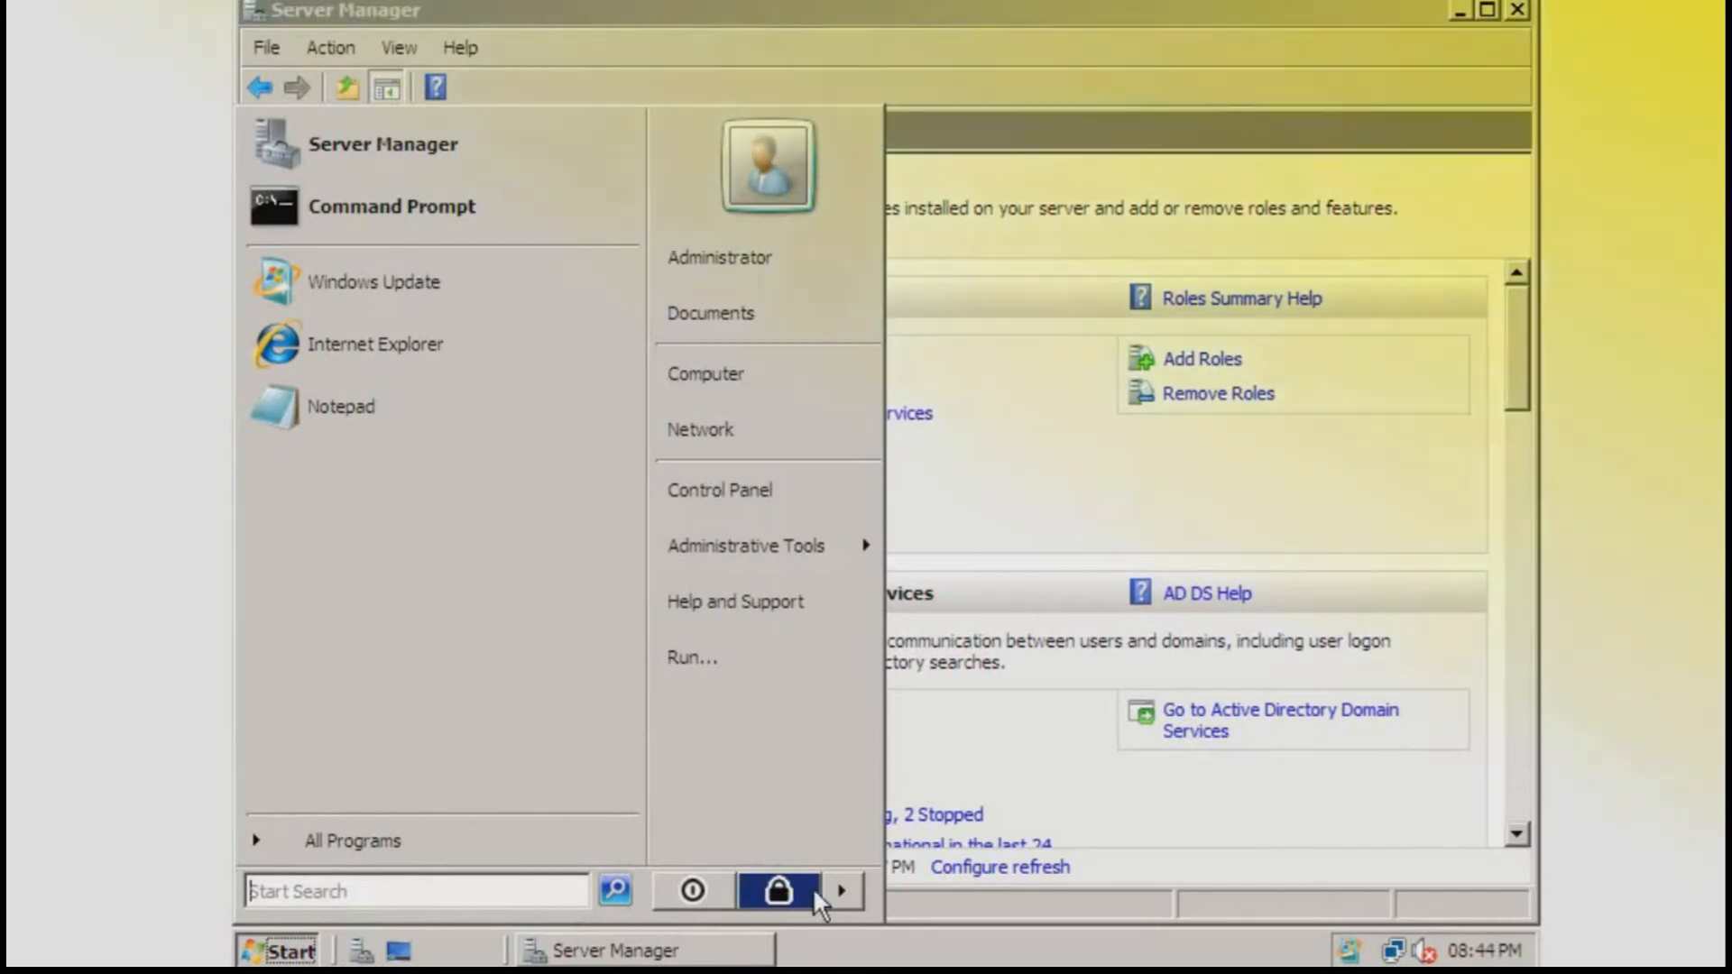
click(839, 893)
click(900, 848)
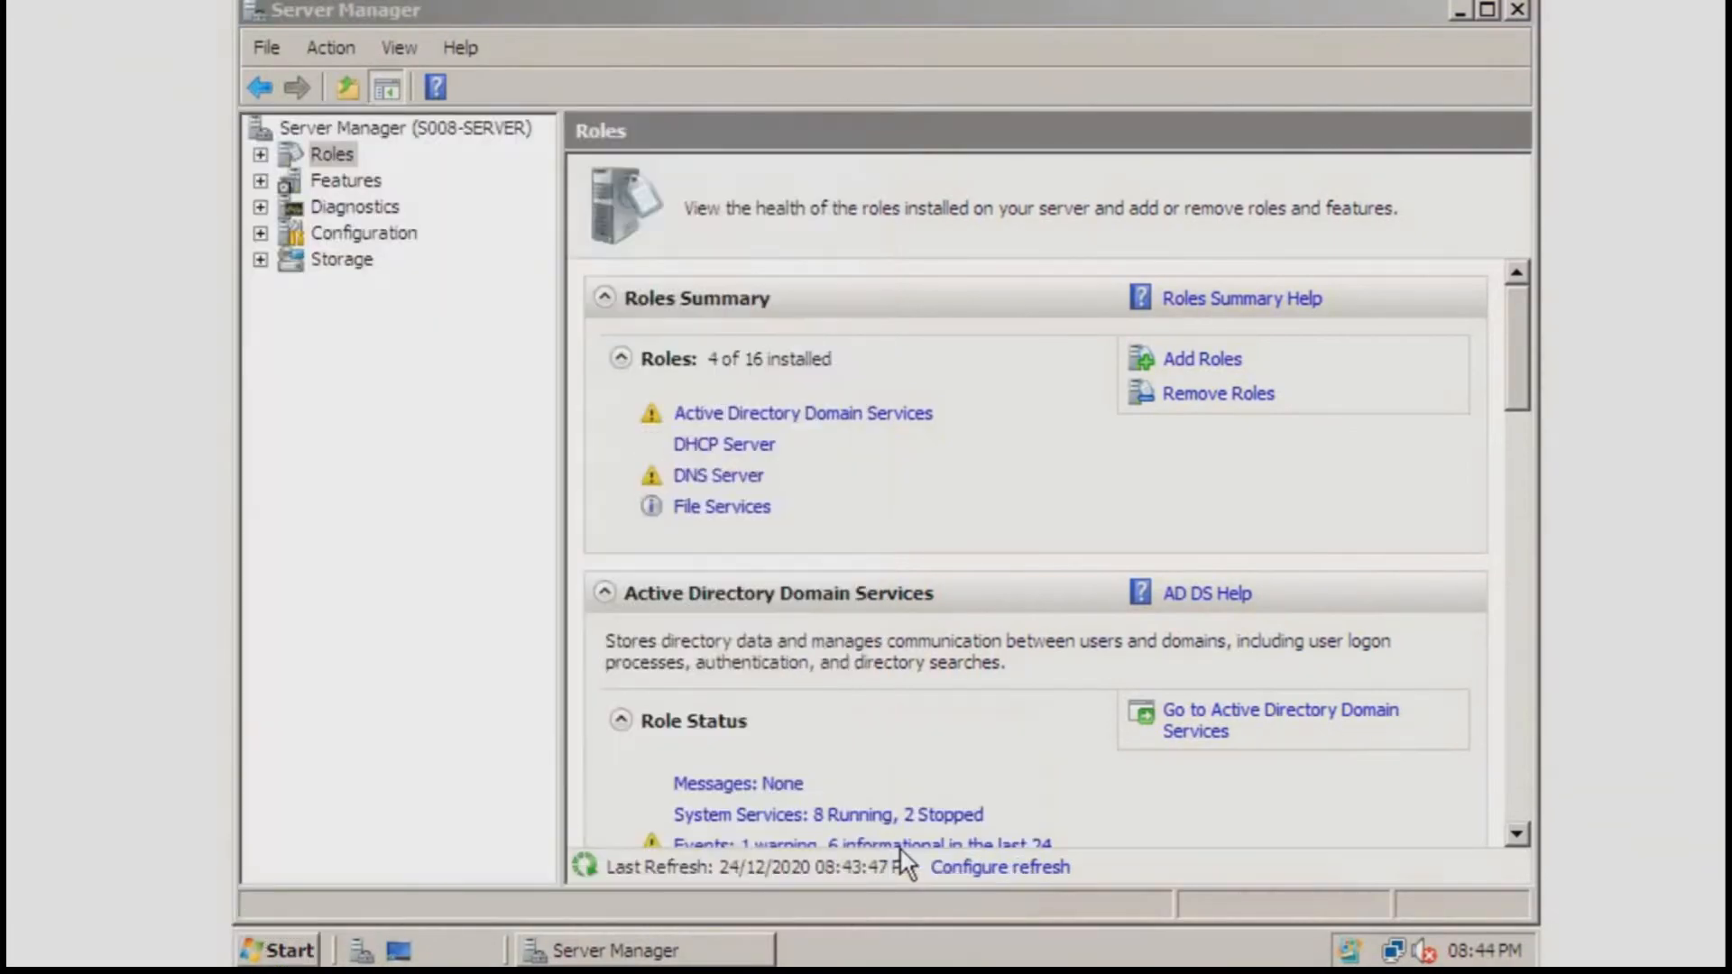
key(Tab)
text(DHC)
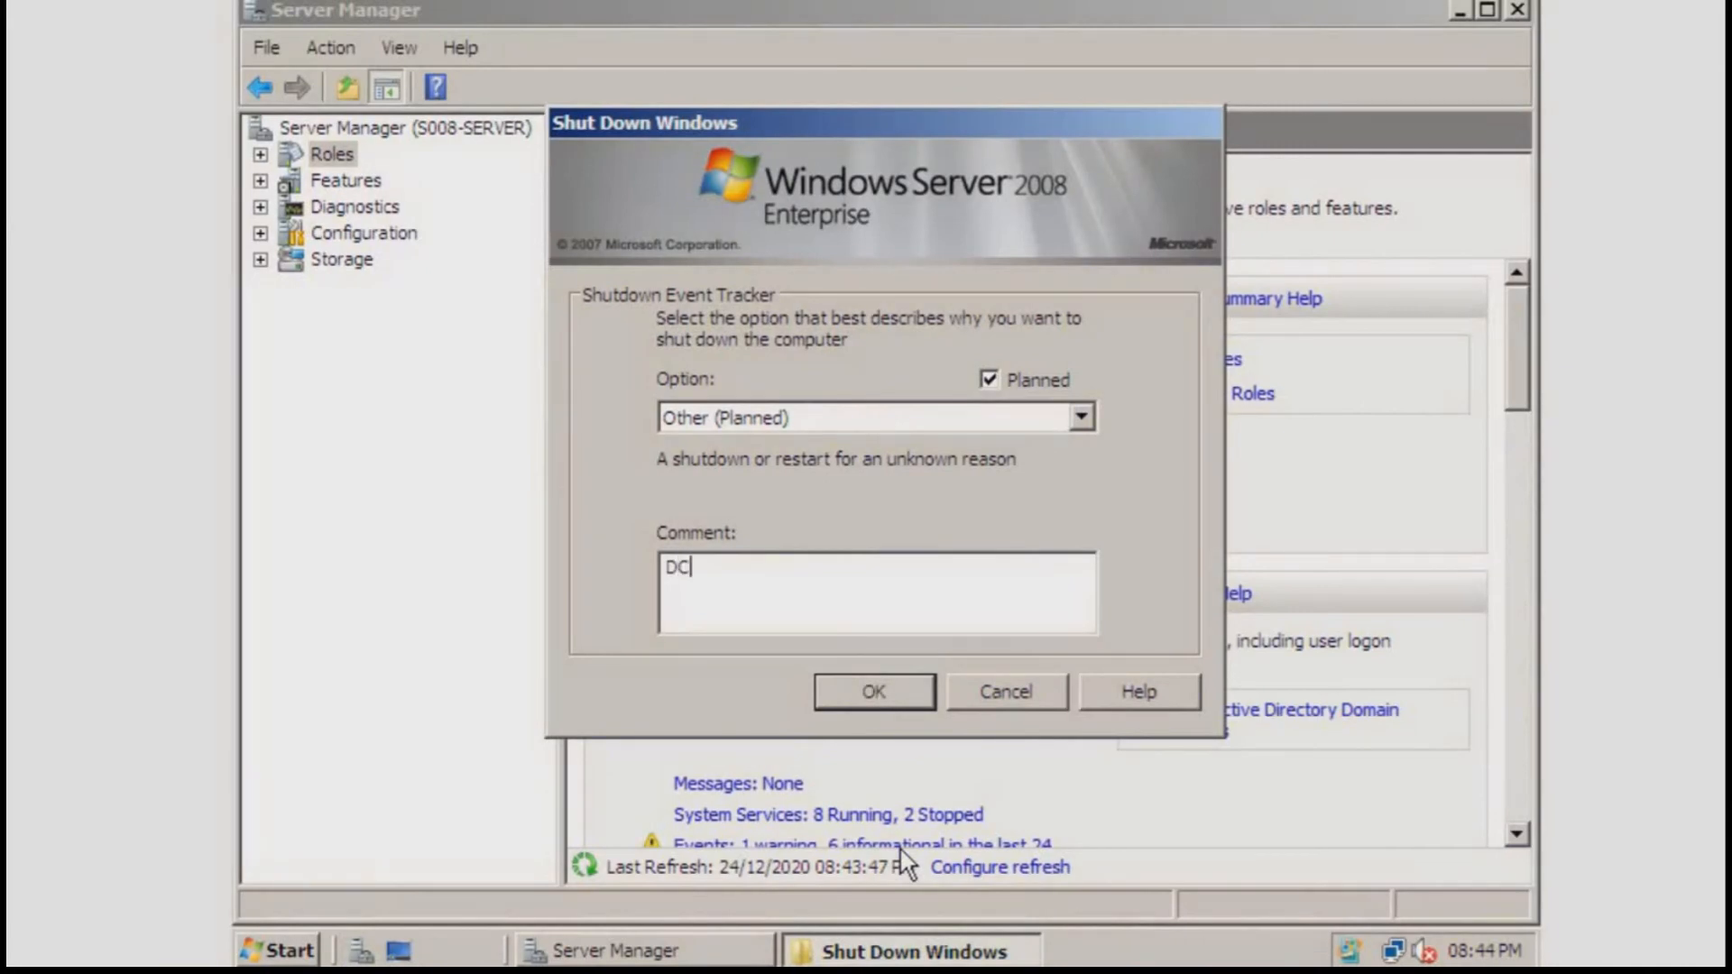
key(BackSpace)
text(HCP Scope Added.)
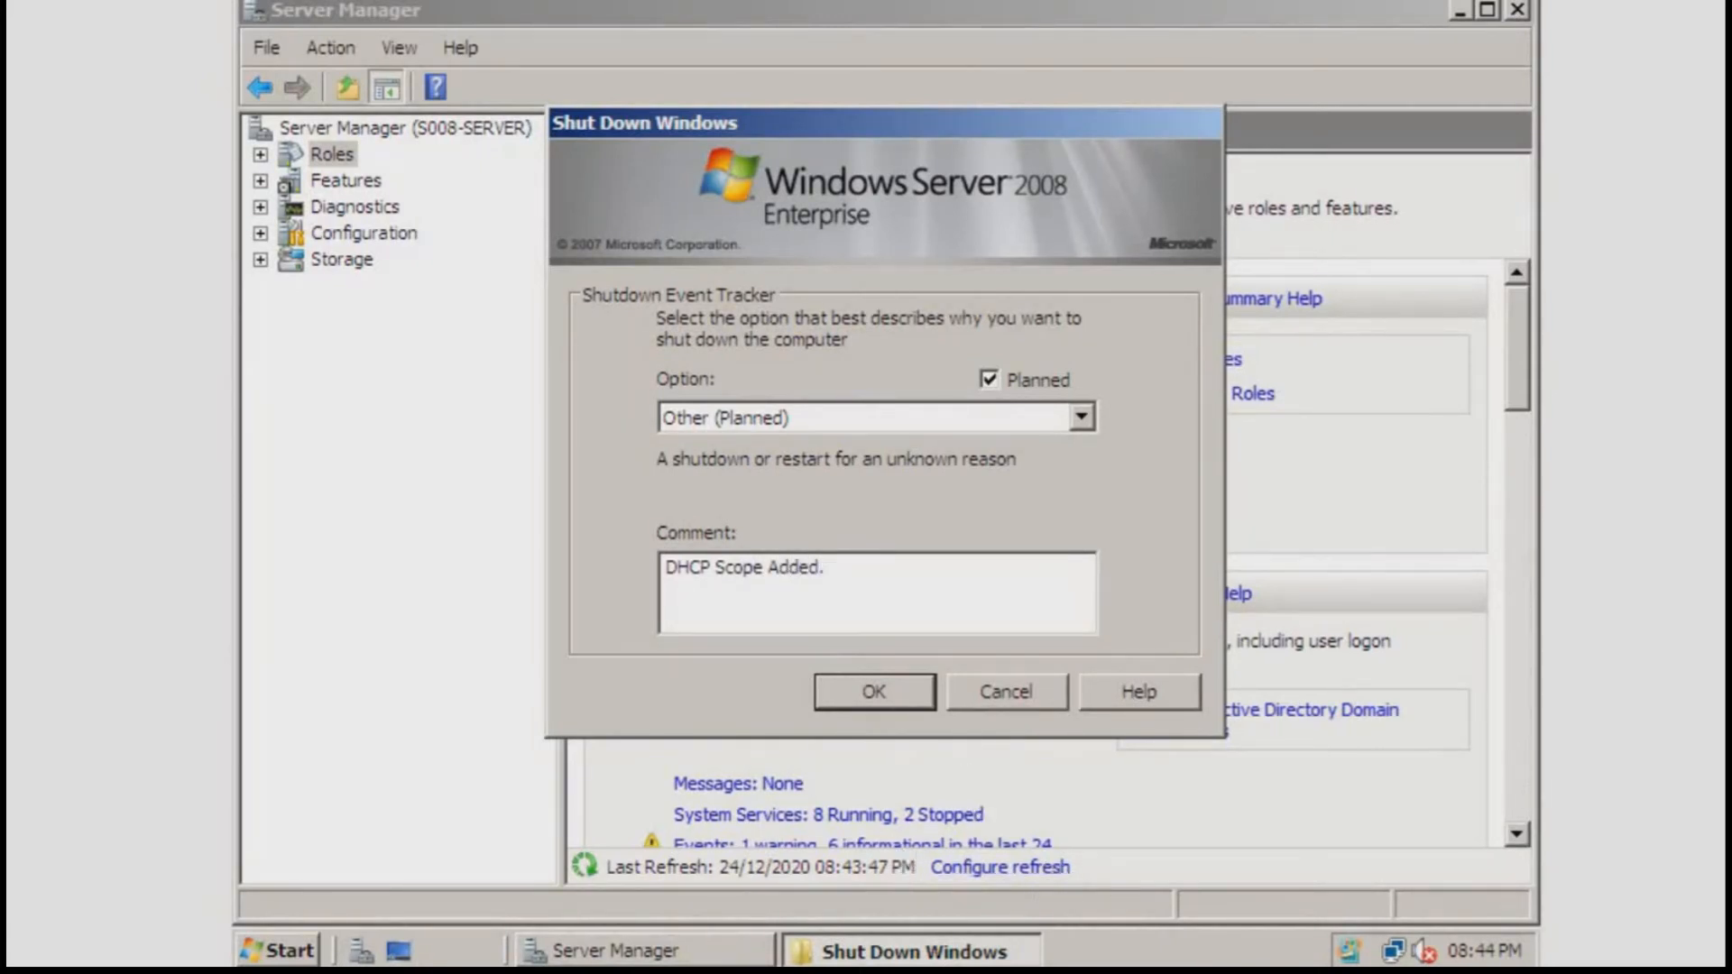
click(885, 695)
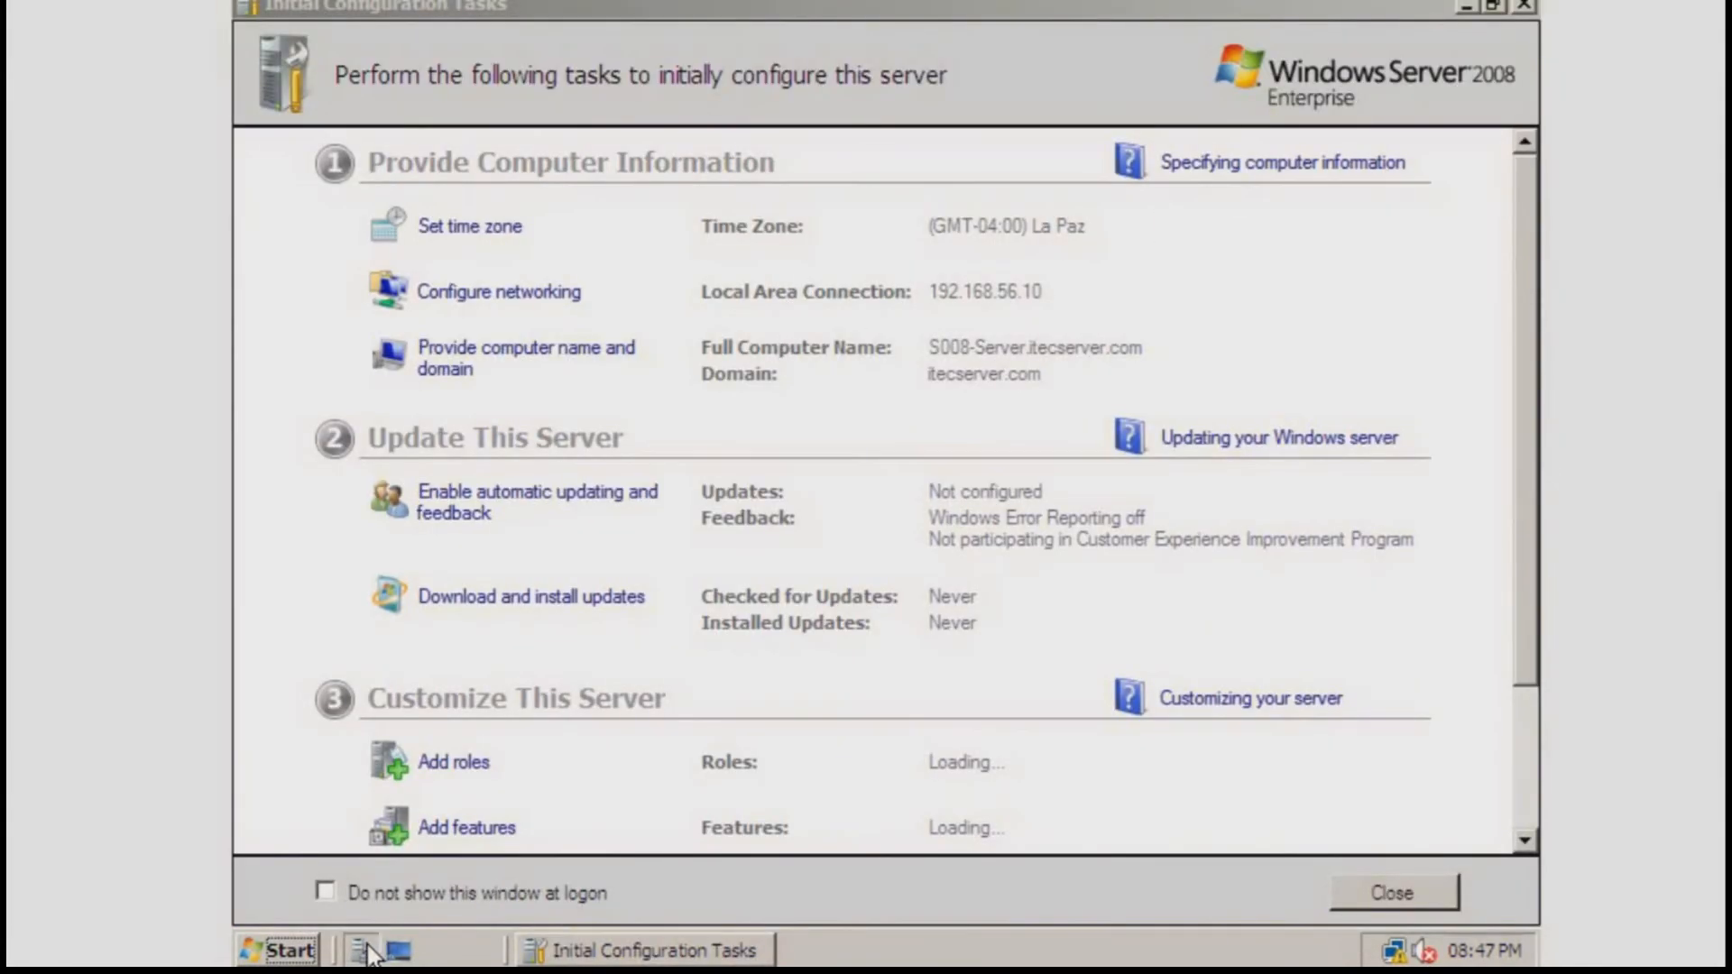
In Server Manager, expand Roles > DHCP Server > IPv4 and widen the tree pane
click(368, 951)
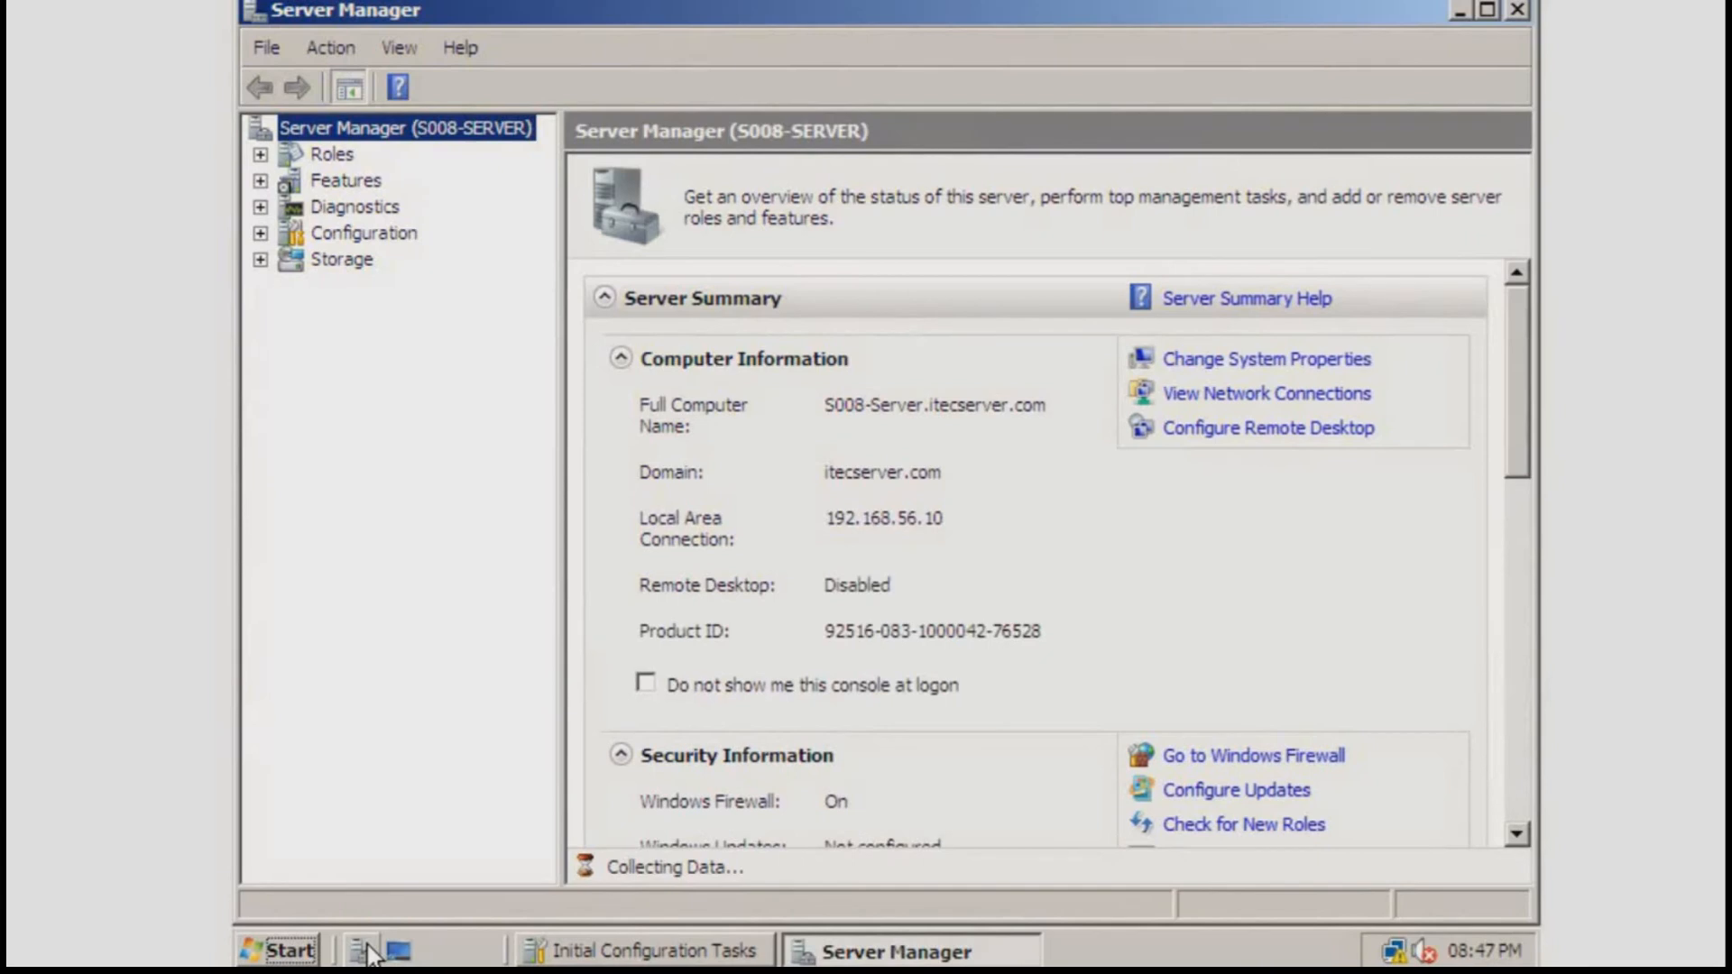
click(259, 154)
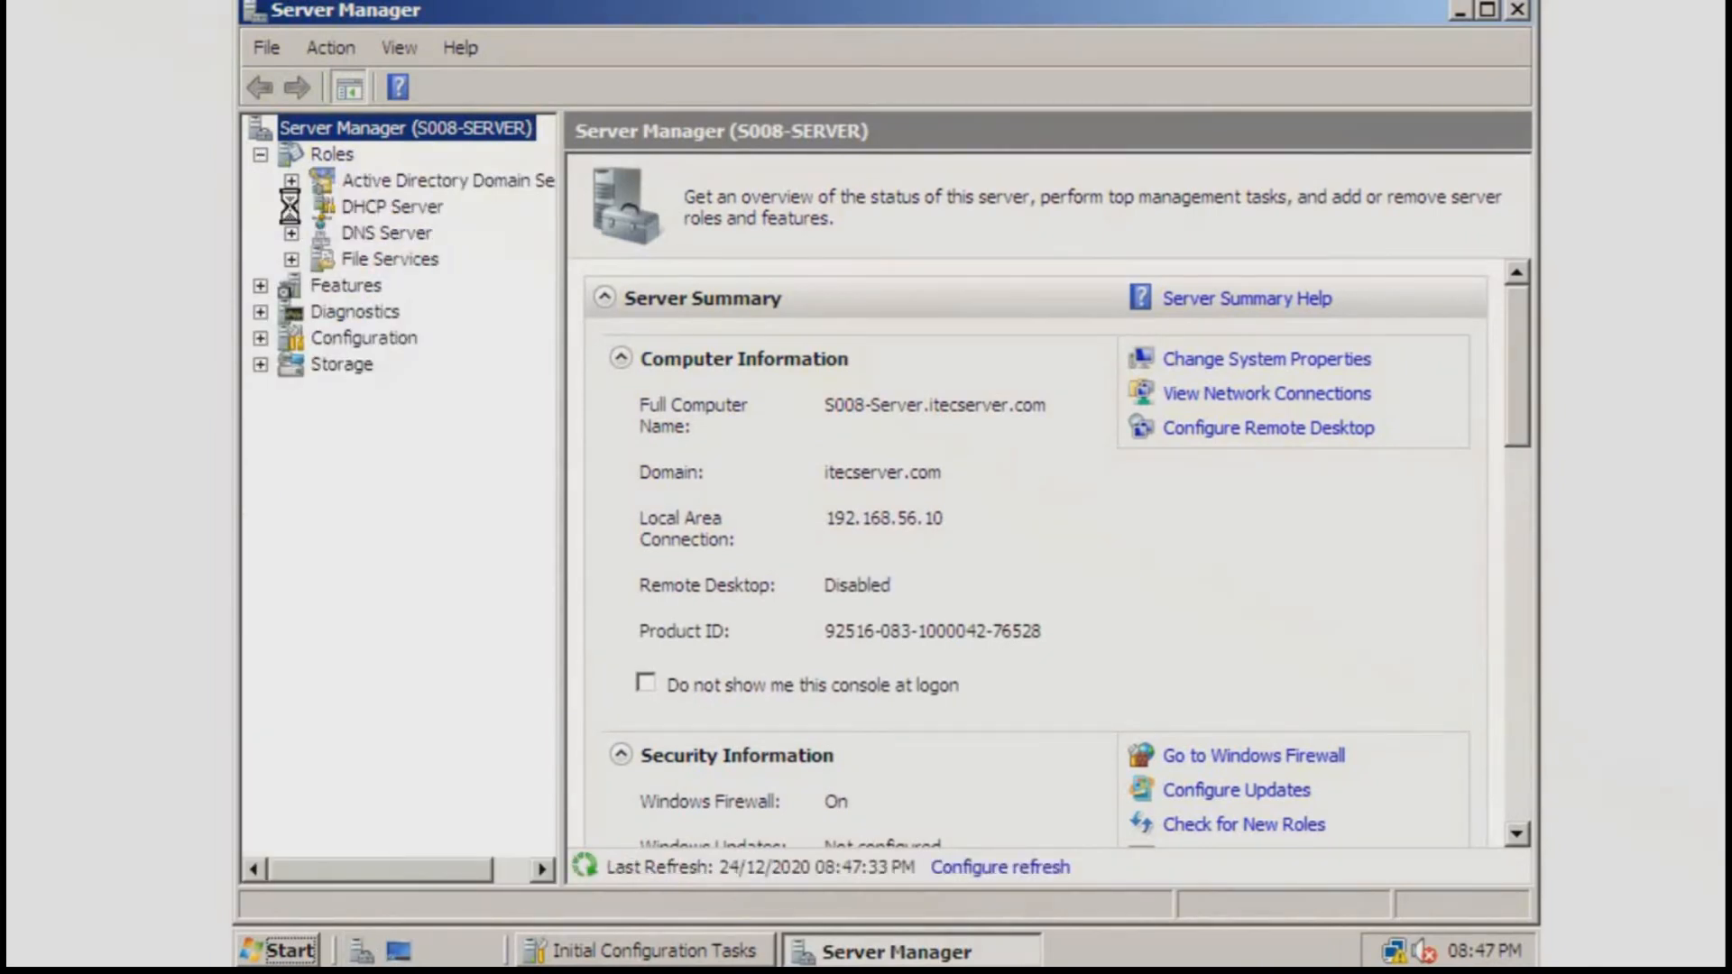
click(291, 207)
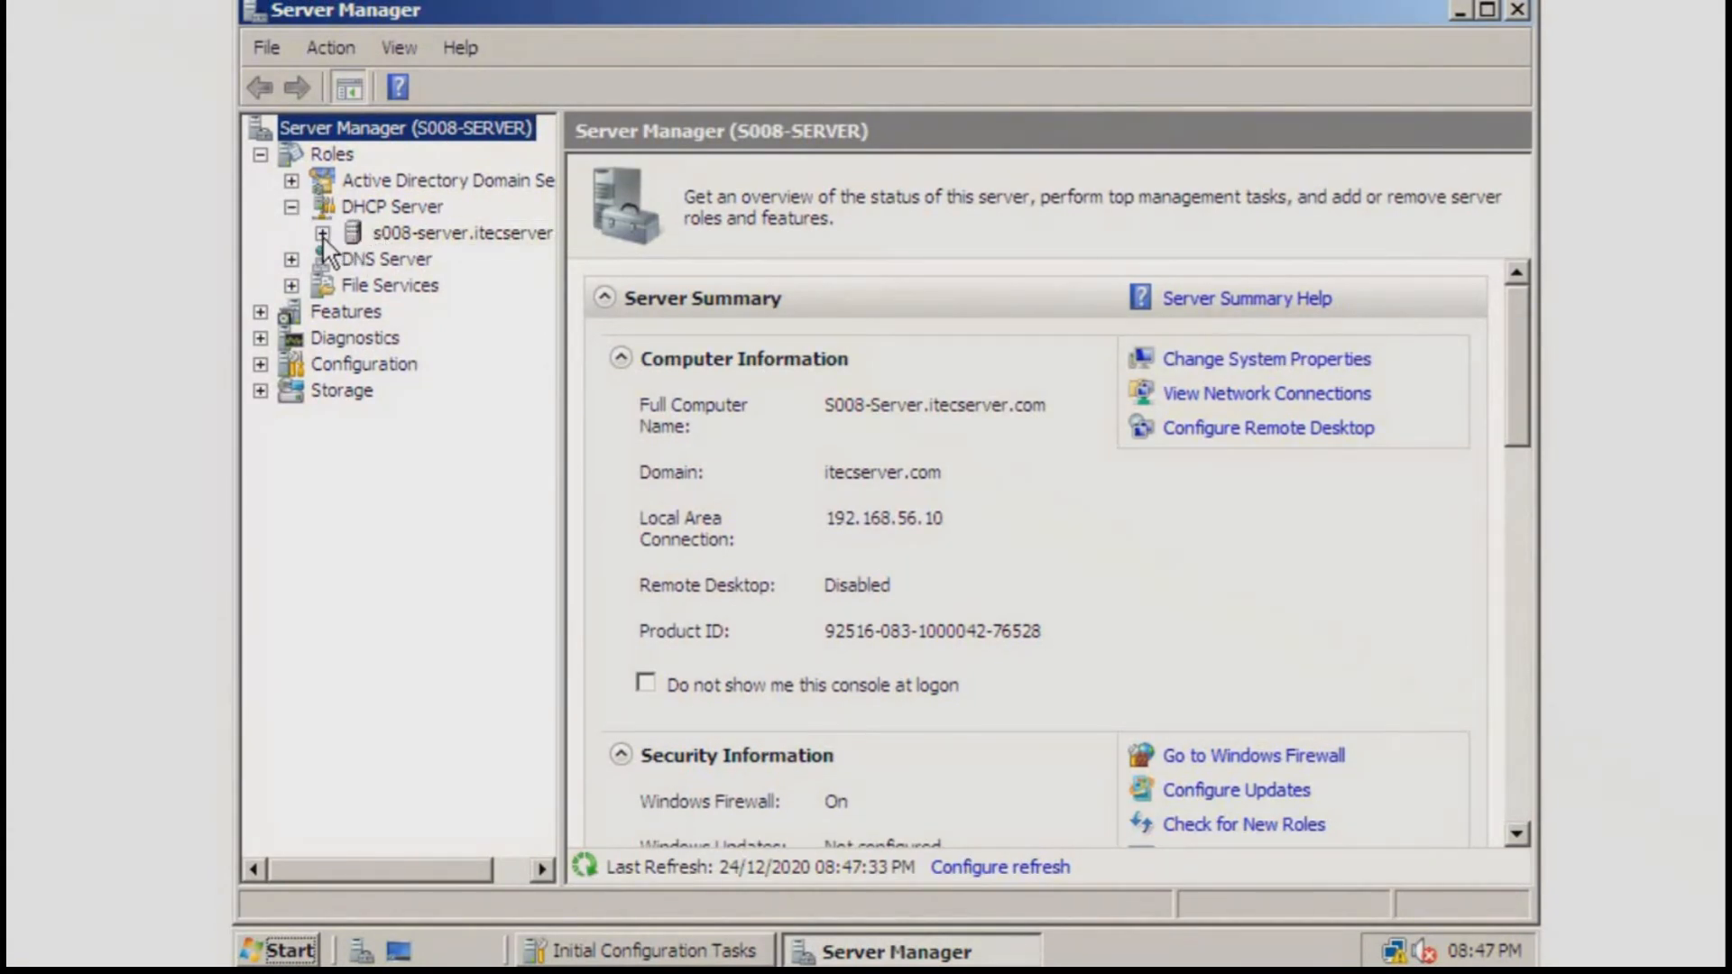
click(322, 234)
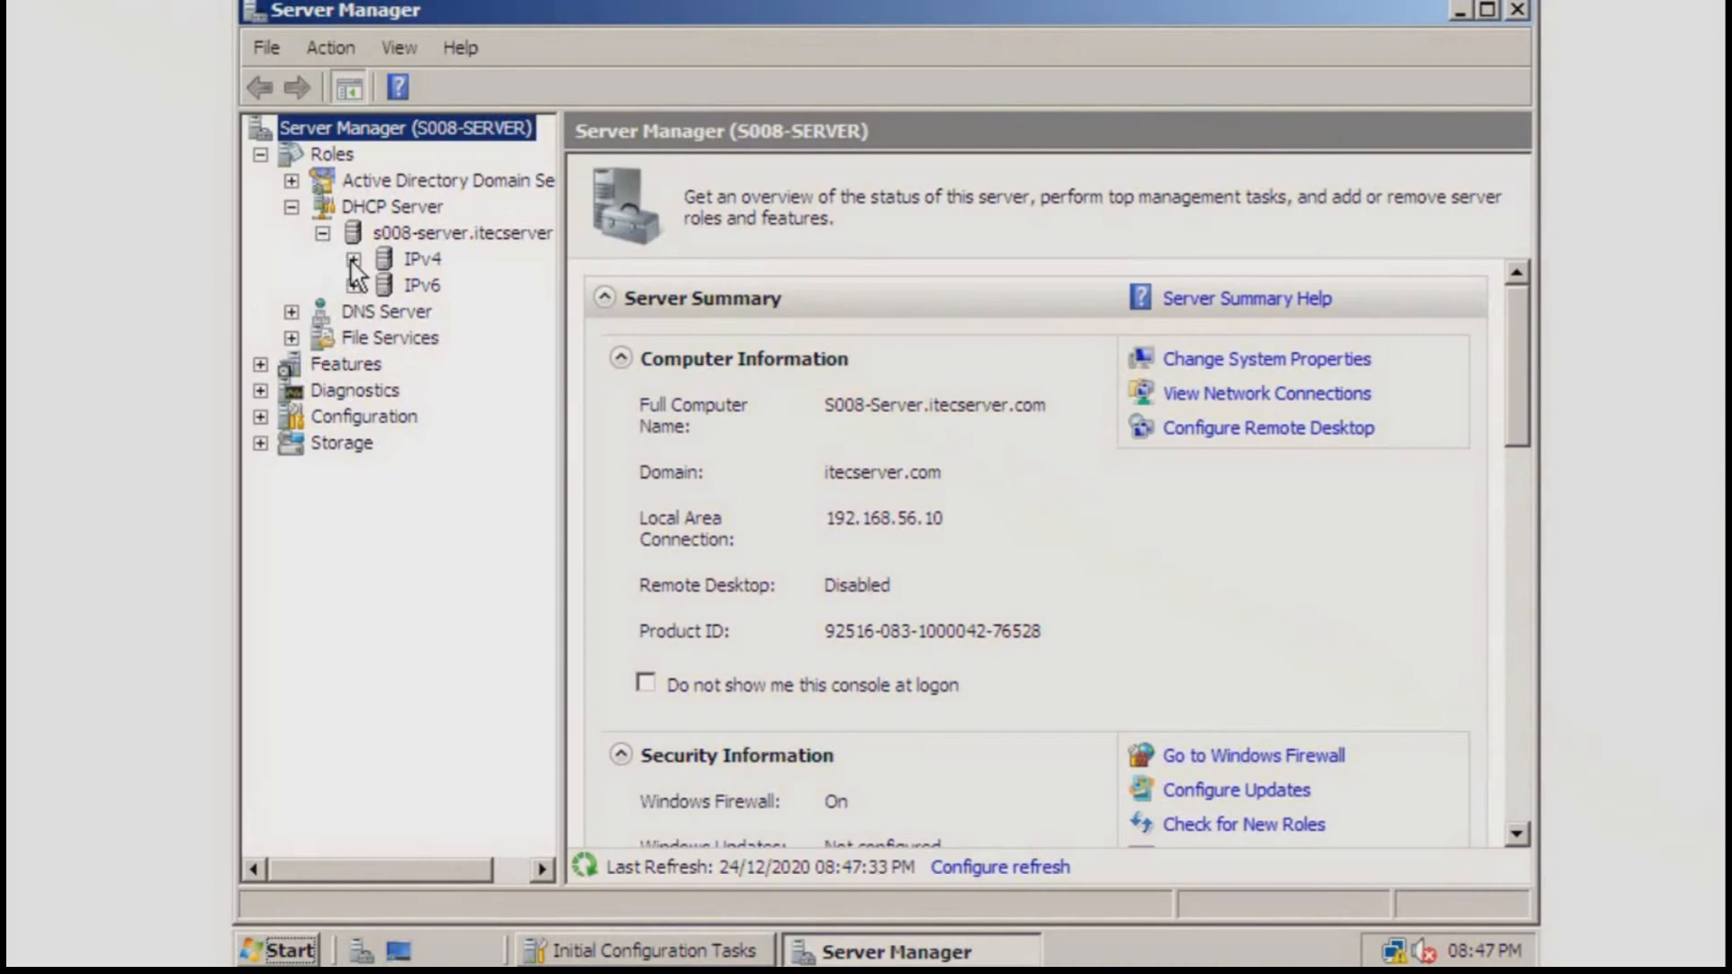
click(353, 259)
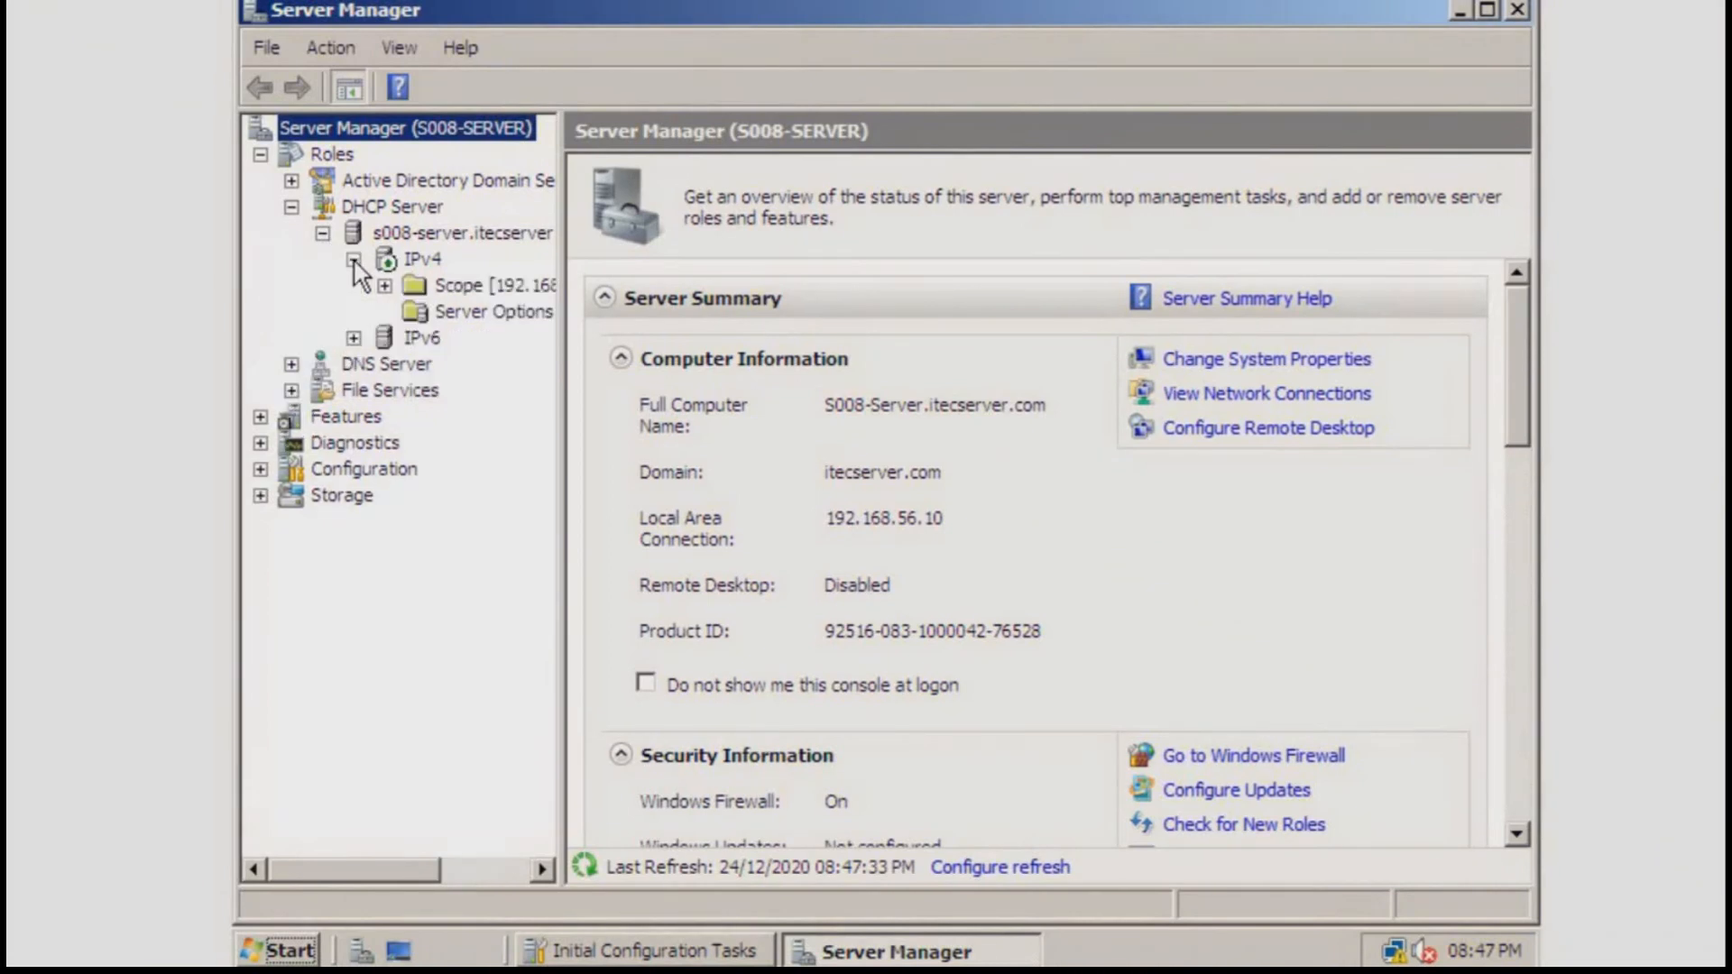
click(559, 364)
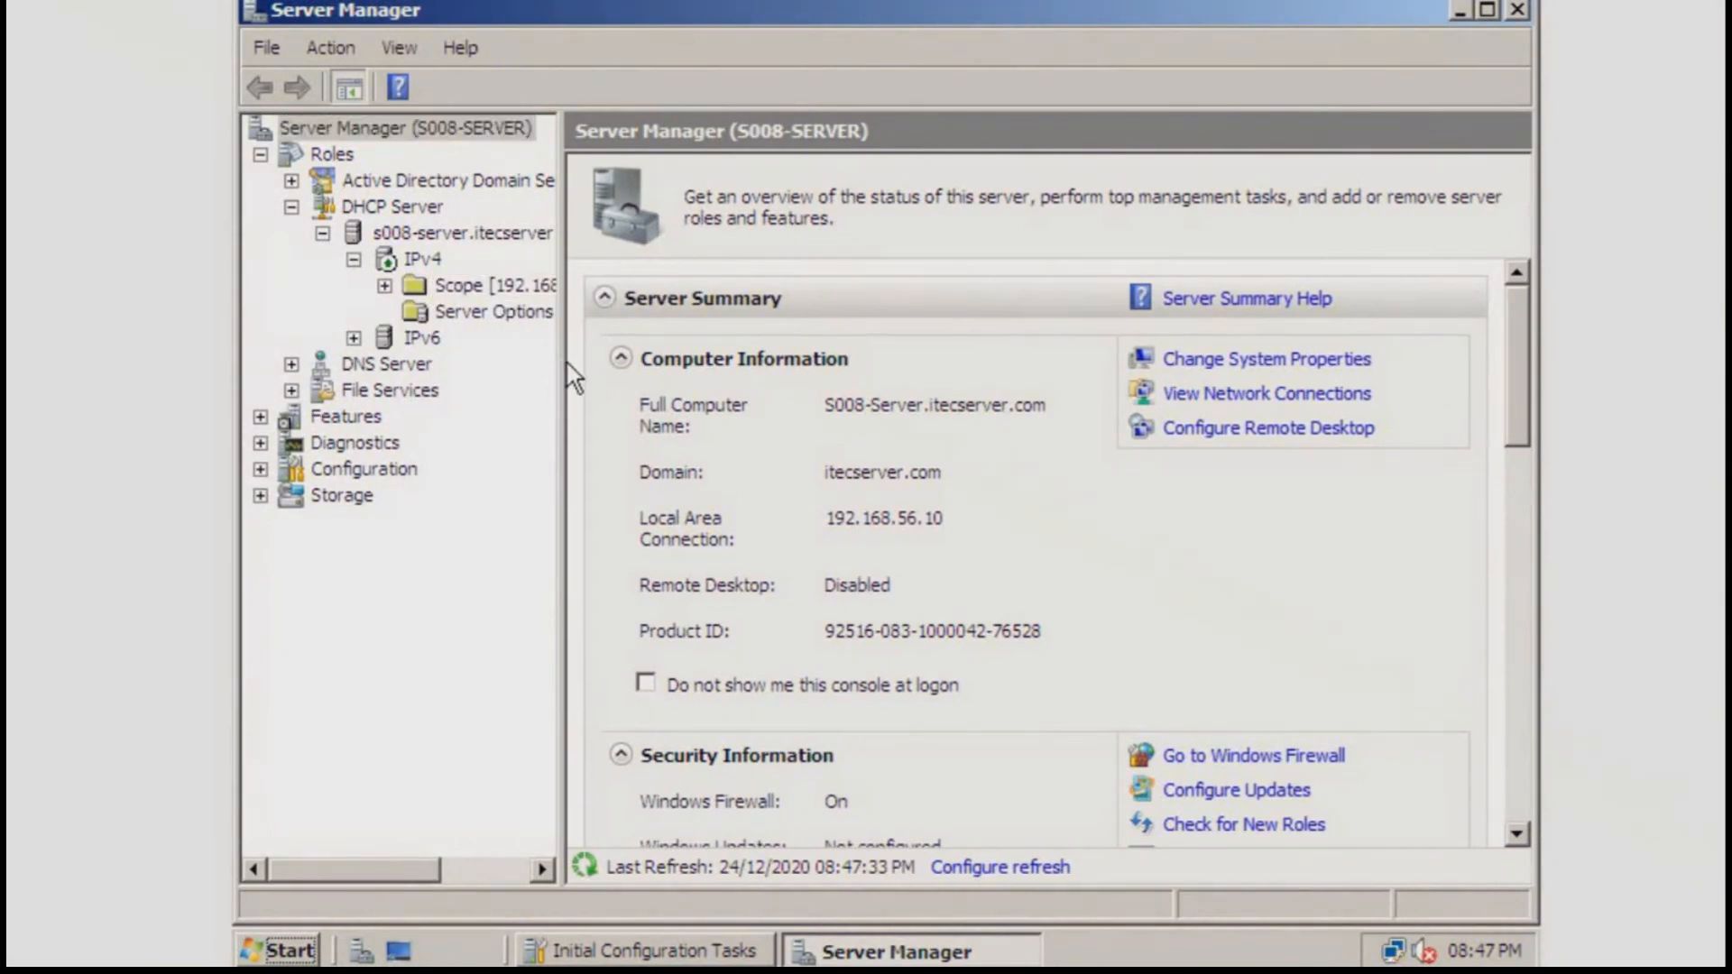
drag(566, 365, 772, 418)
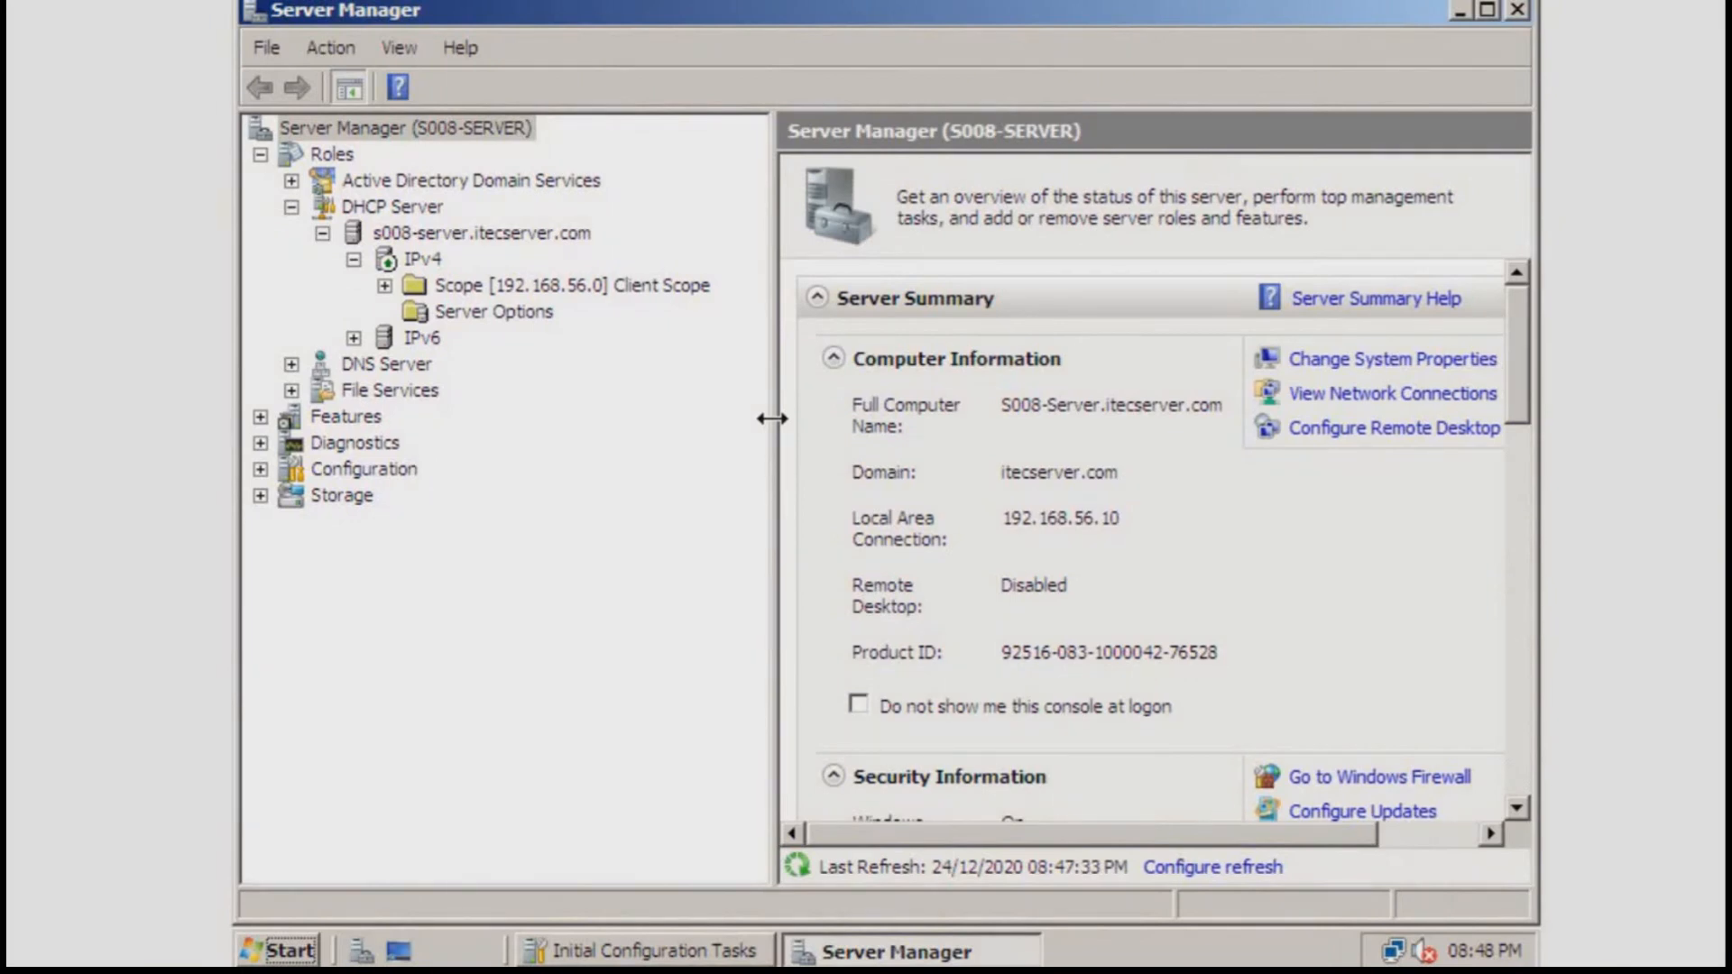
Expand Client Scope and view its Address Pool, 192.168.56.20 to 192.168.56.30
click(384, 285)
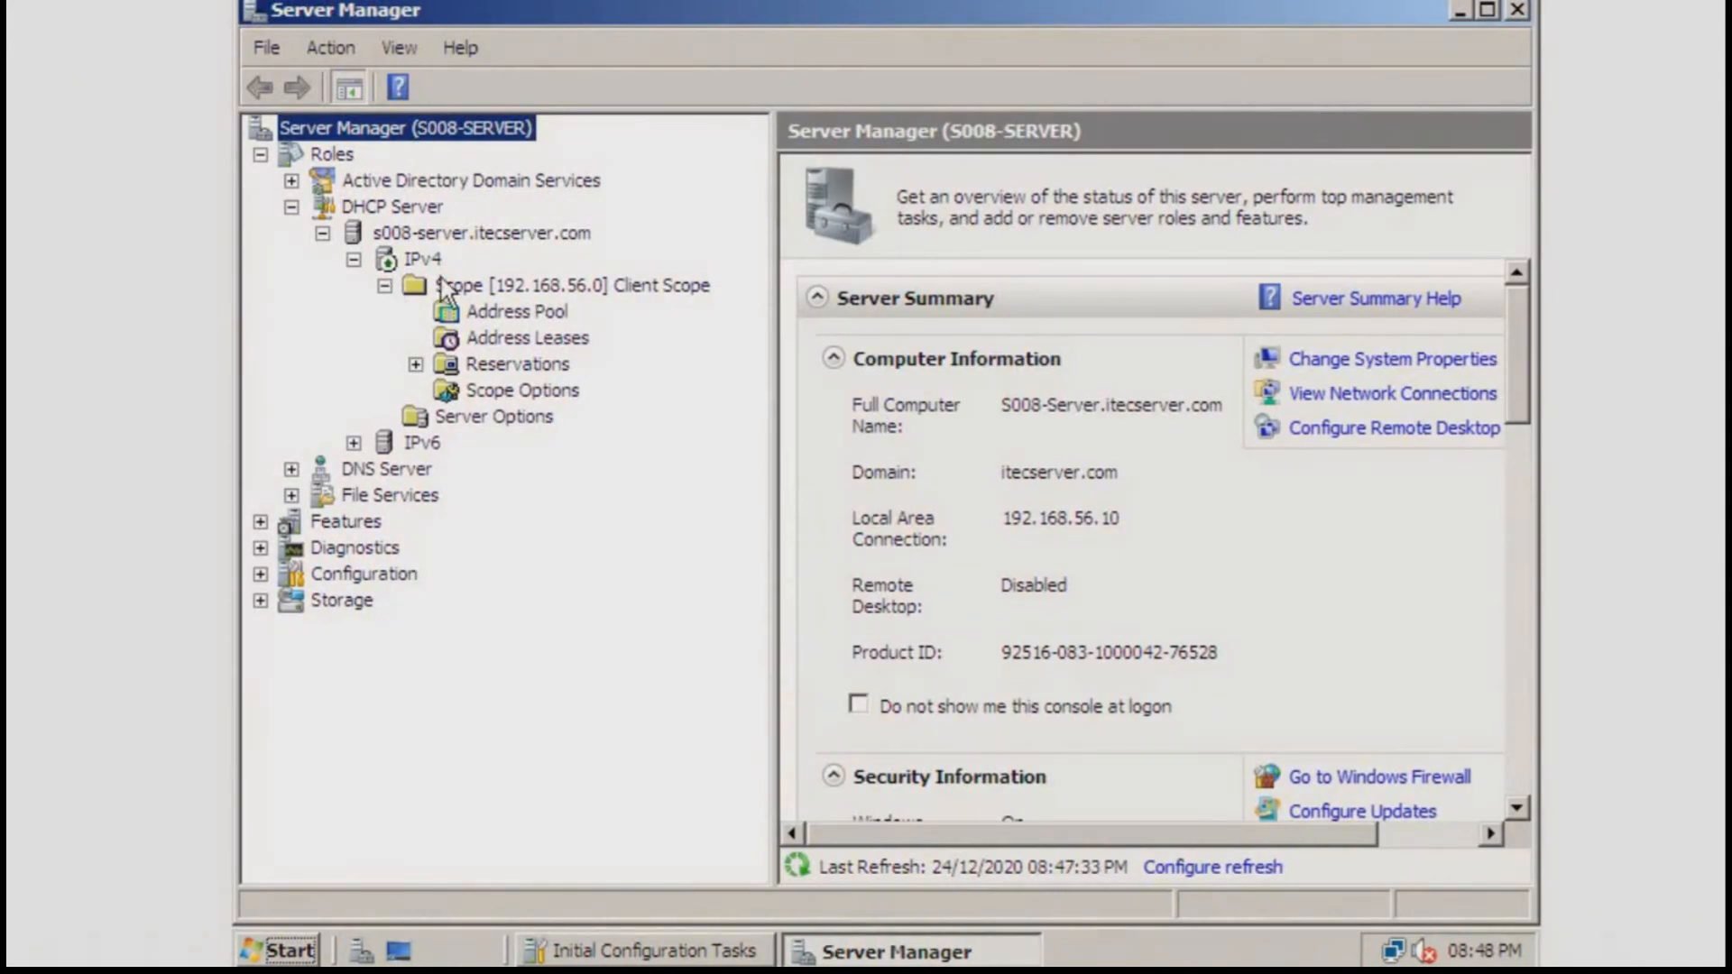
click(510, 311)
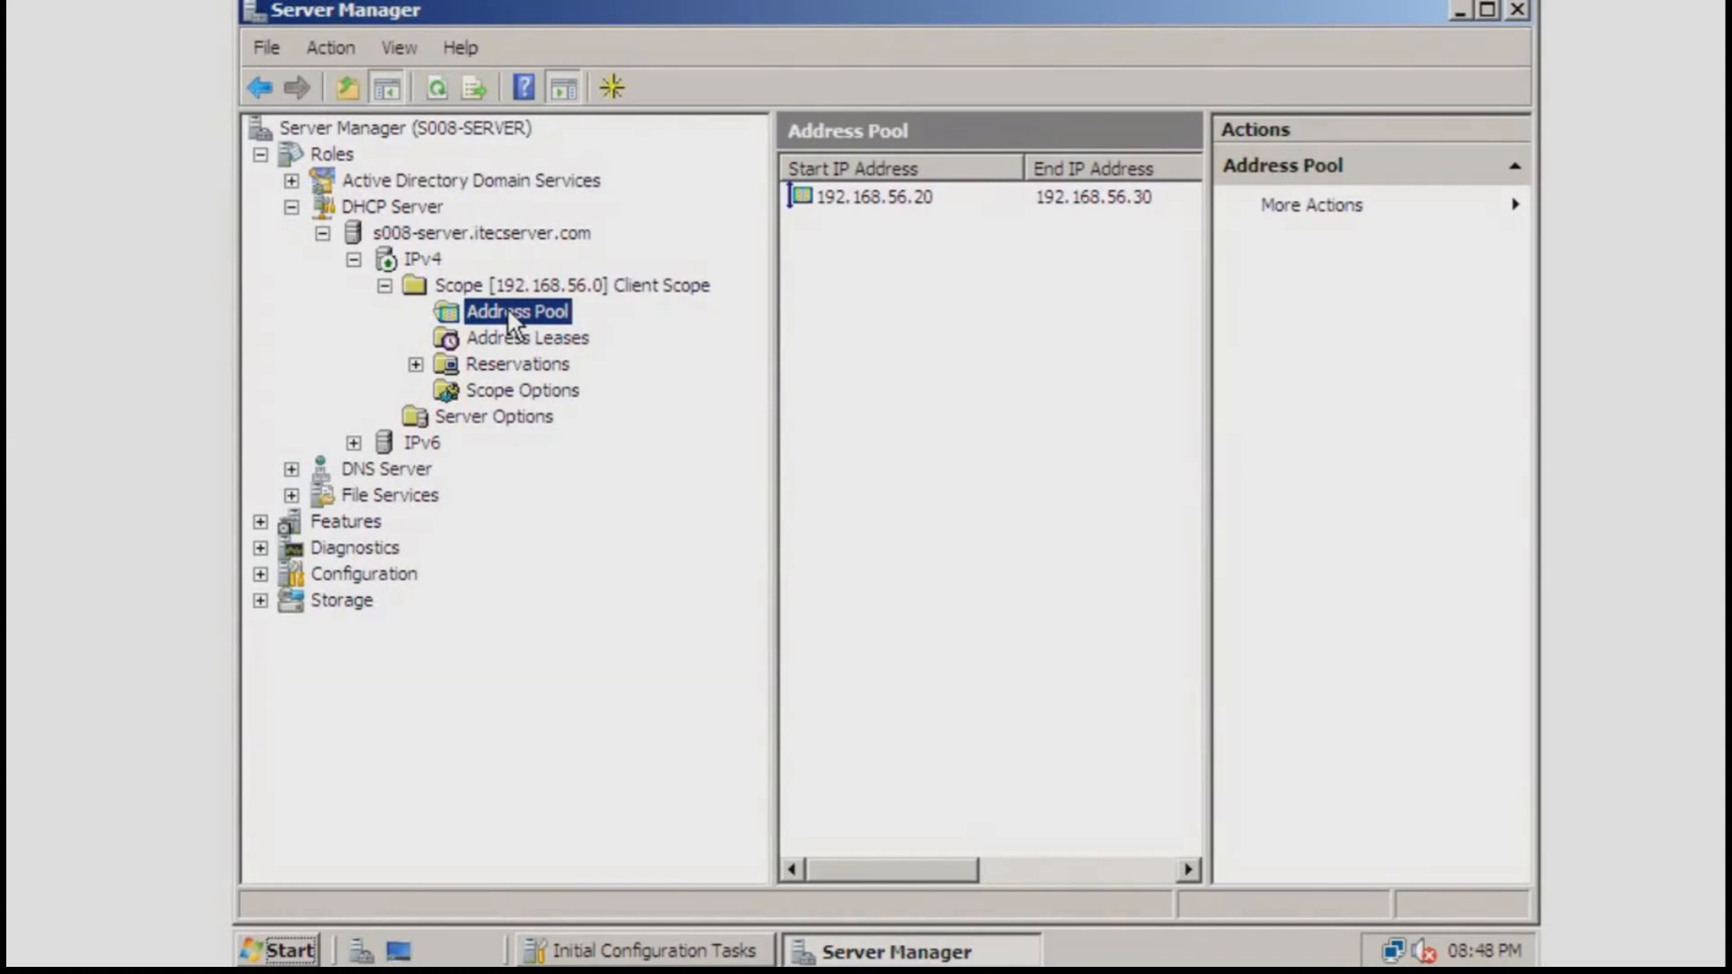
click(772, 359)
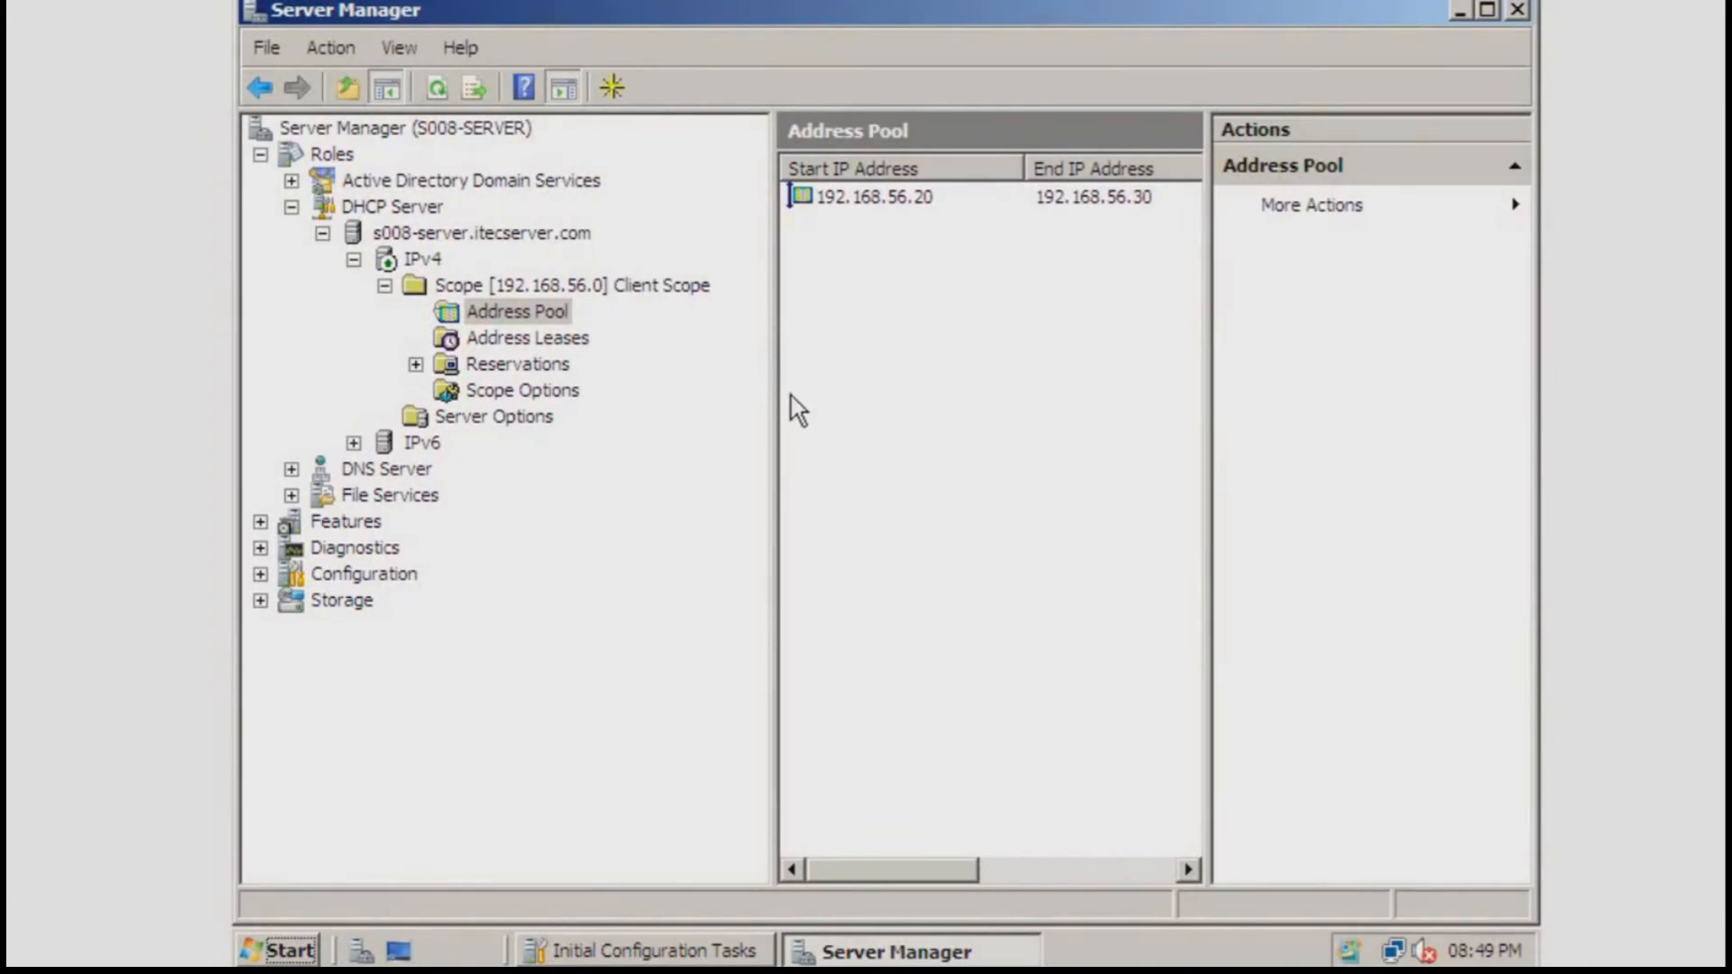
mouse_move(850, 971)
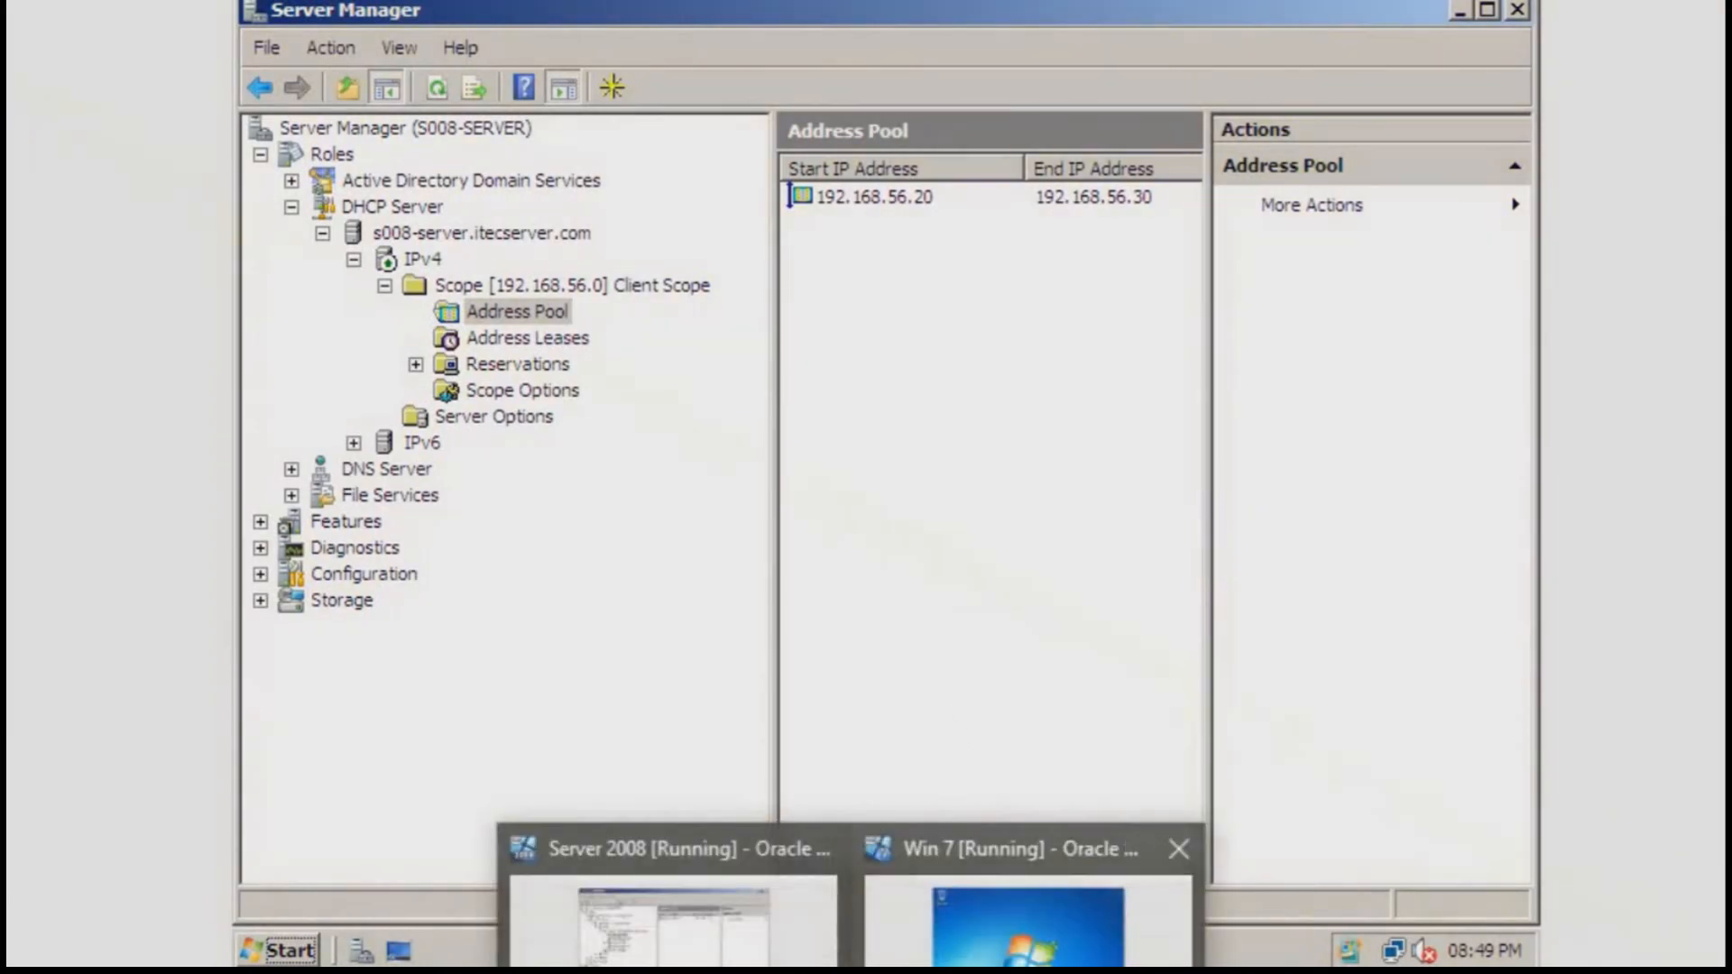
click(997, 963)
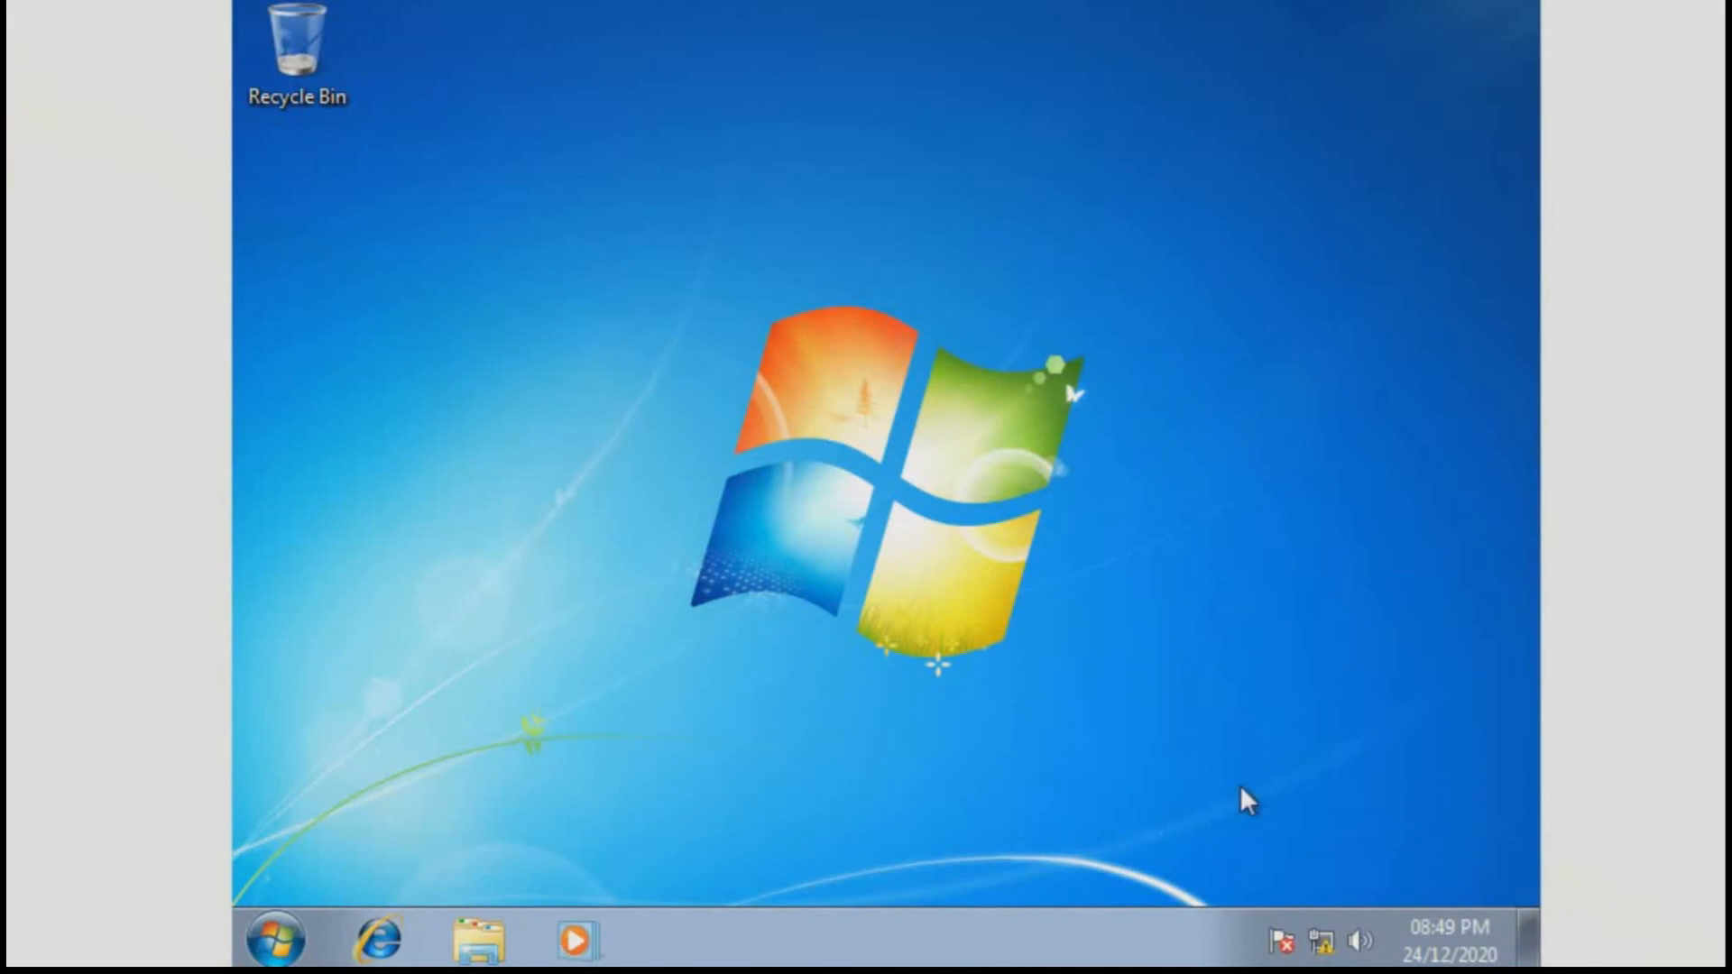
On the Windows 7 client, open Network and Sharing Center's adapter list showing Local Area Connection
click(275, 940)
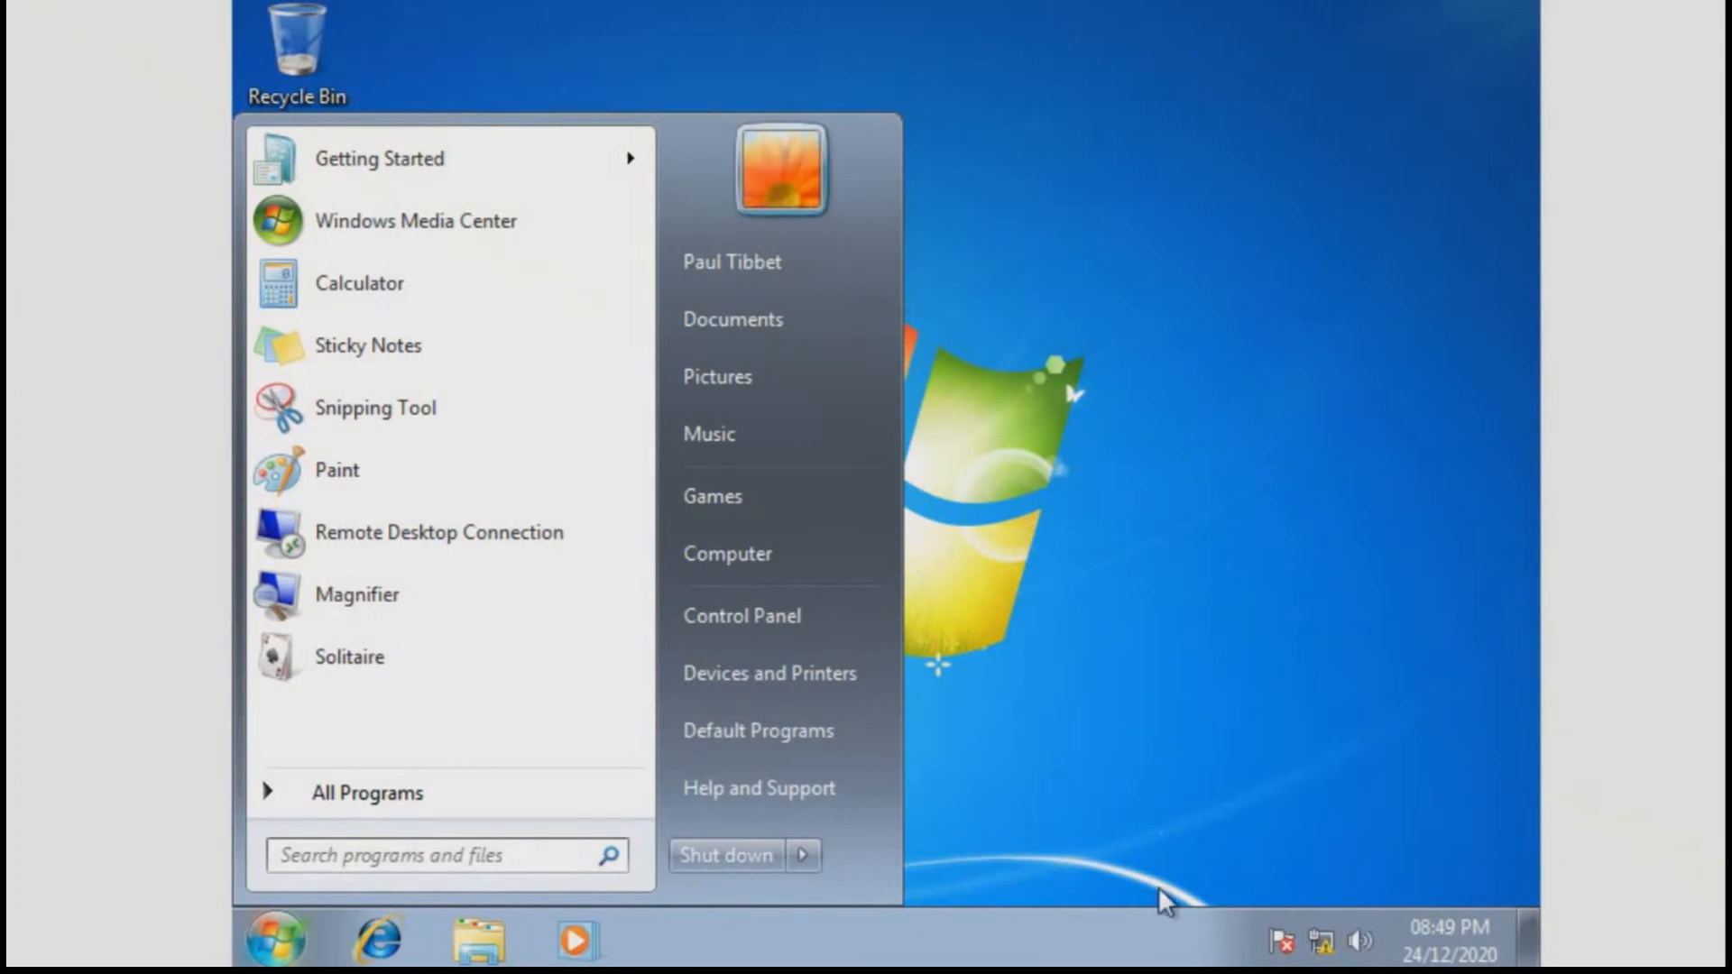
right_click(1317, 947)
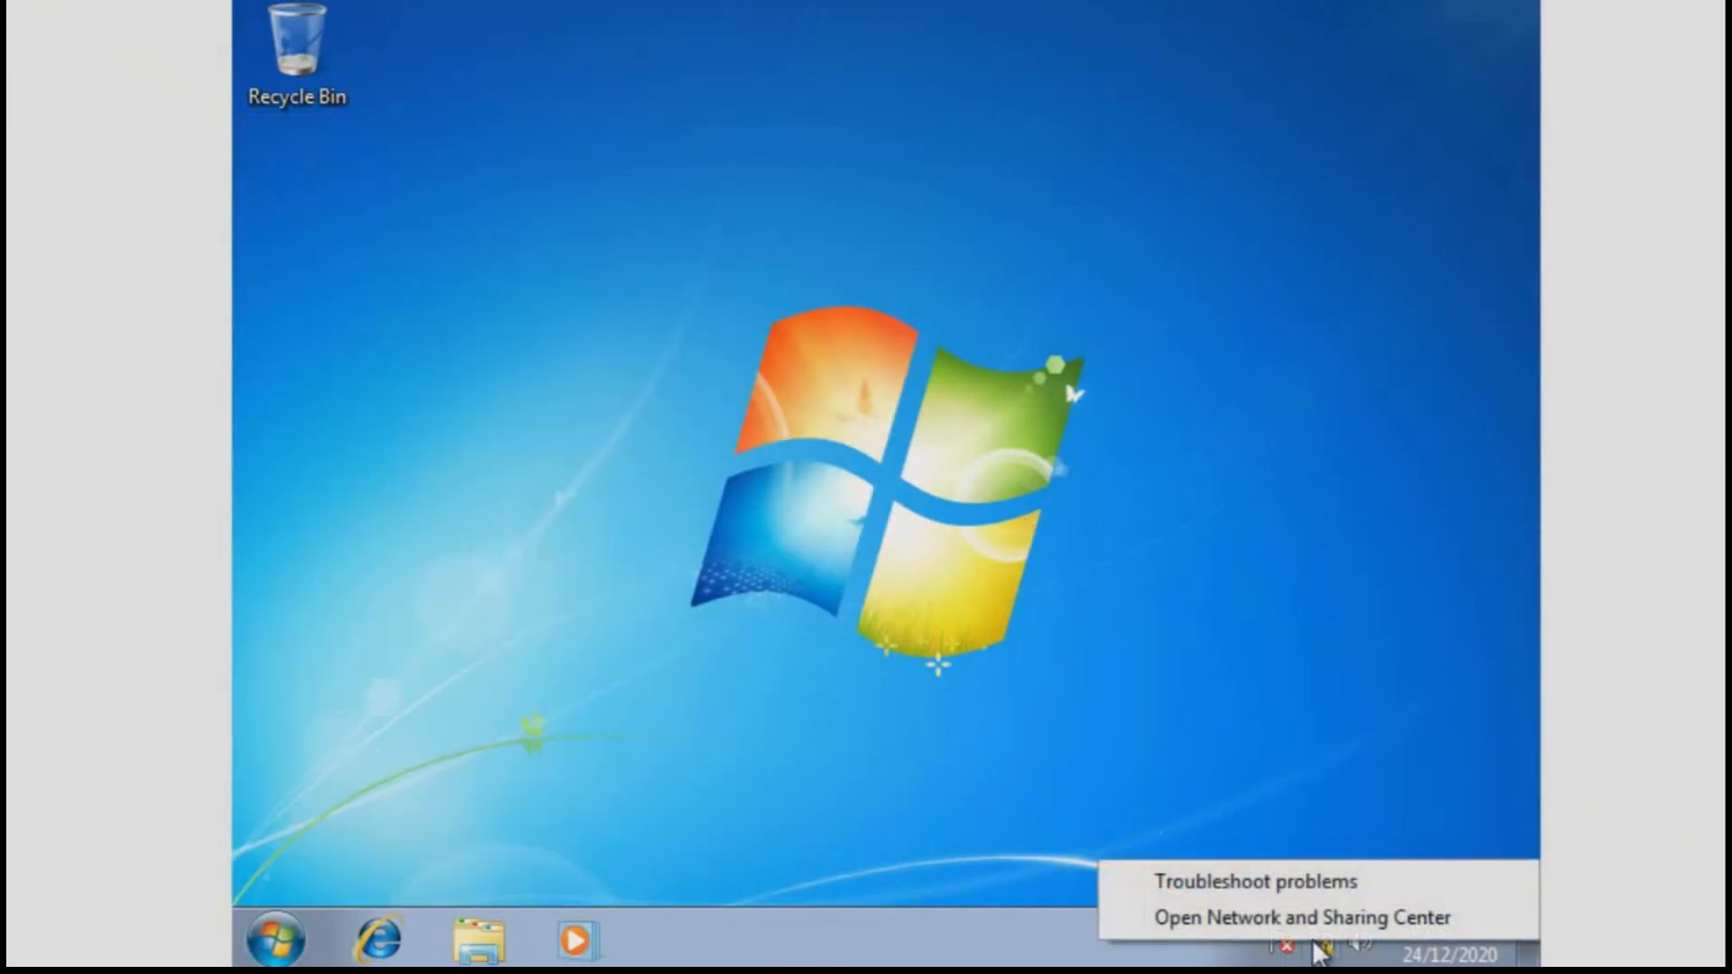
click(1286, 920)
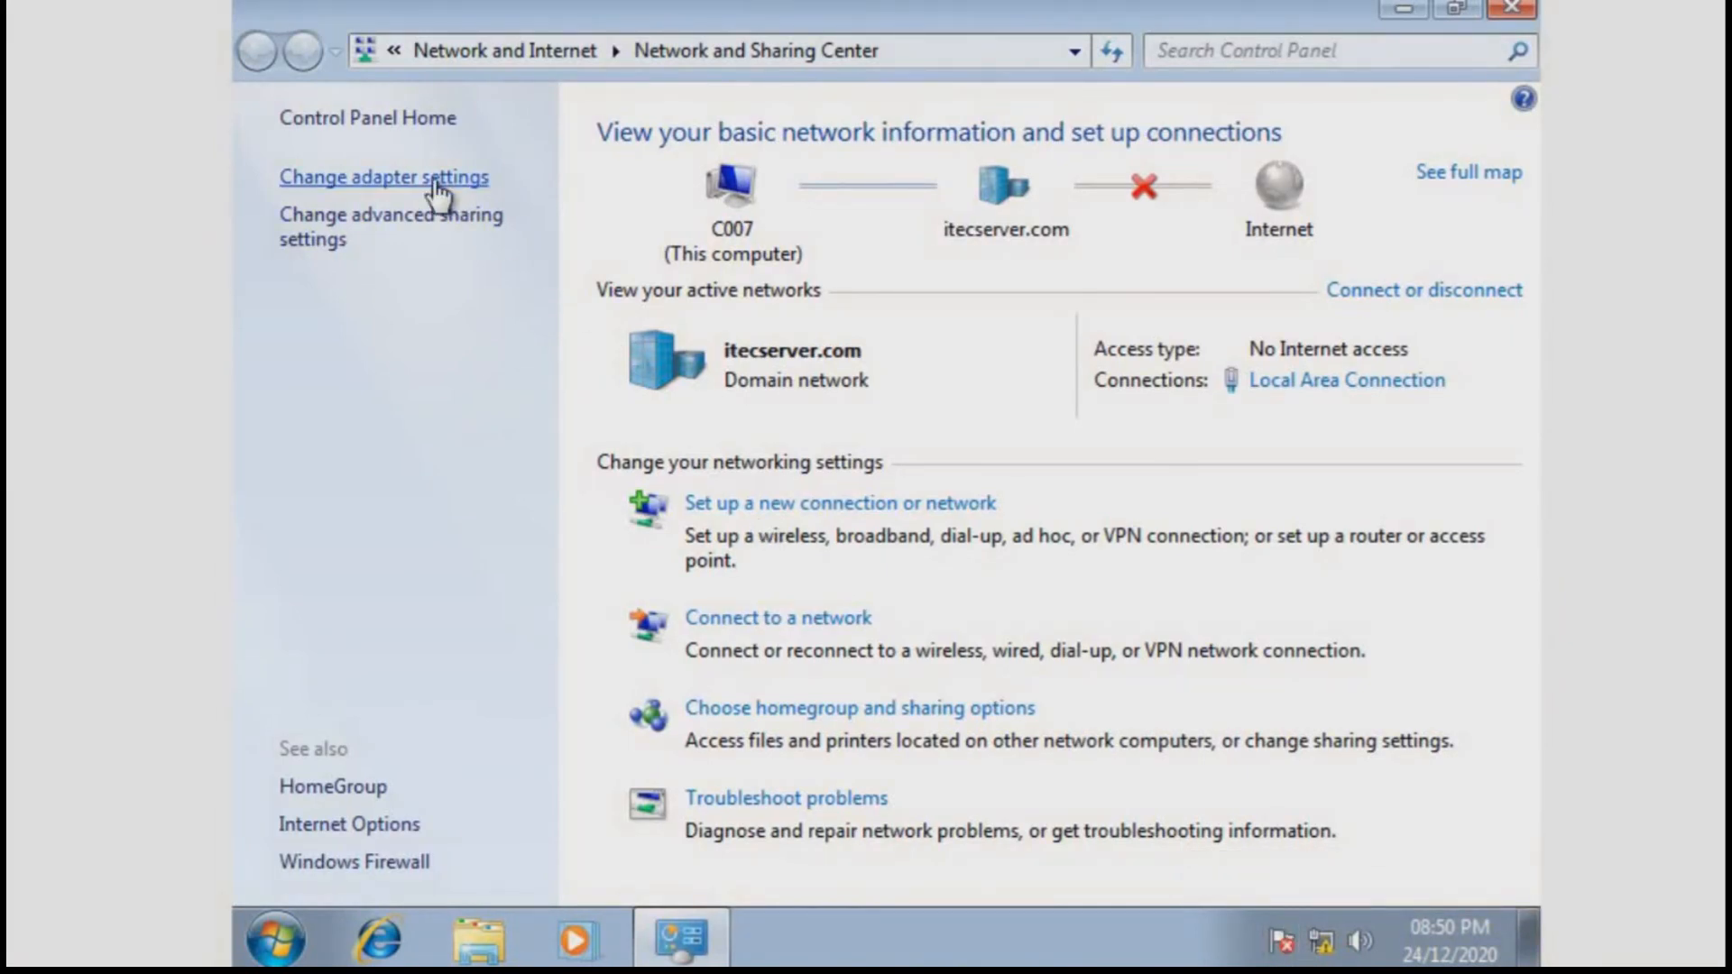
click(431, 177)
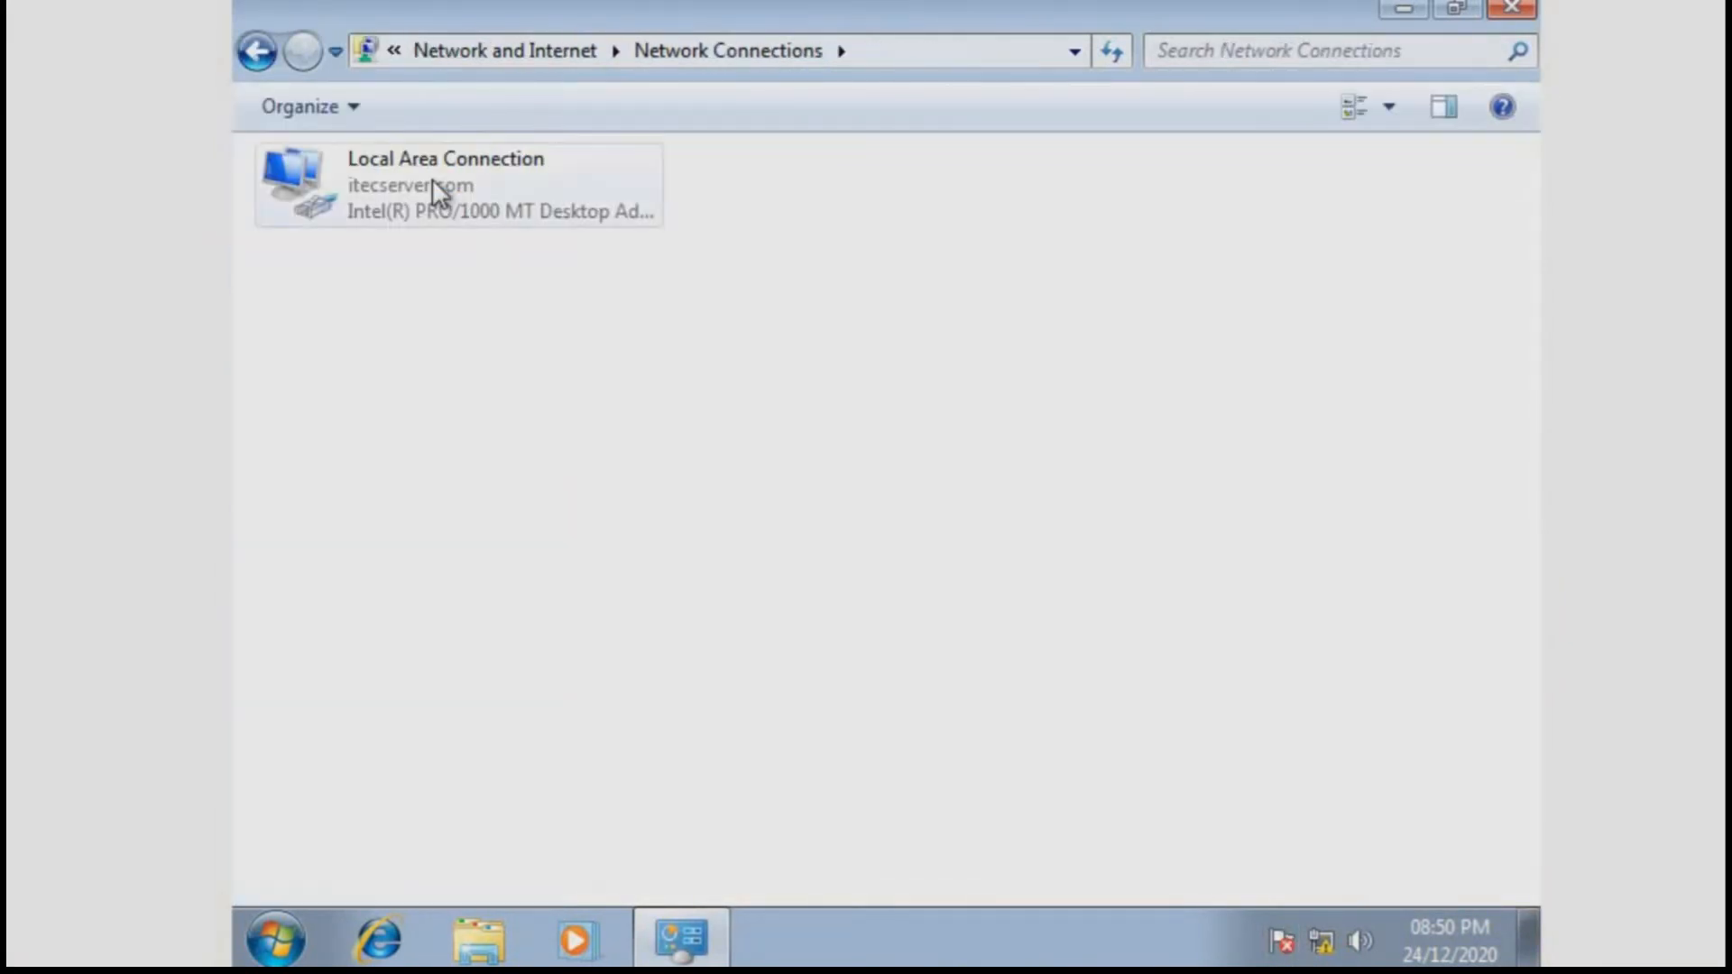
right_click(432, 180)
Open Local Area Connection properties, approving UAC with the itecserver domain administrator's user name and password
click(495, 494)
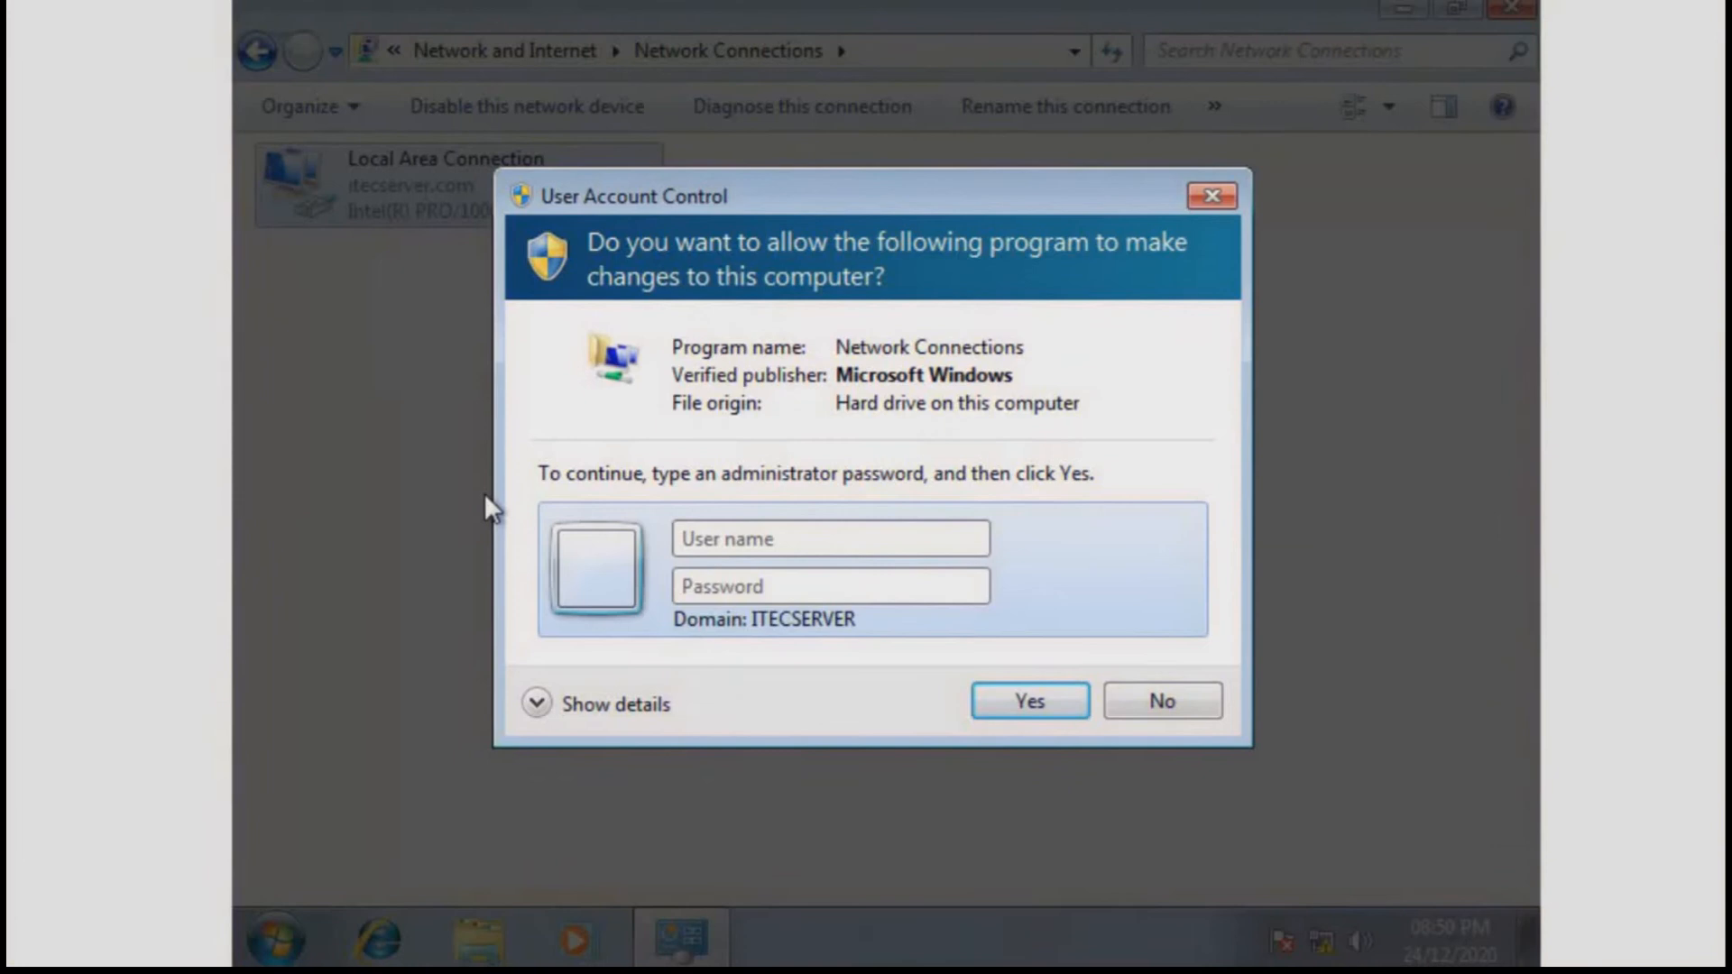
text(administrator)
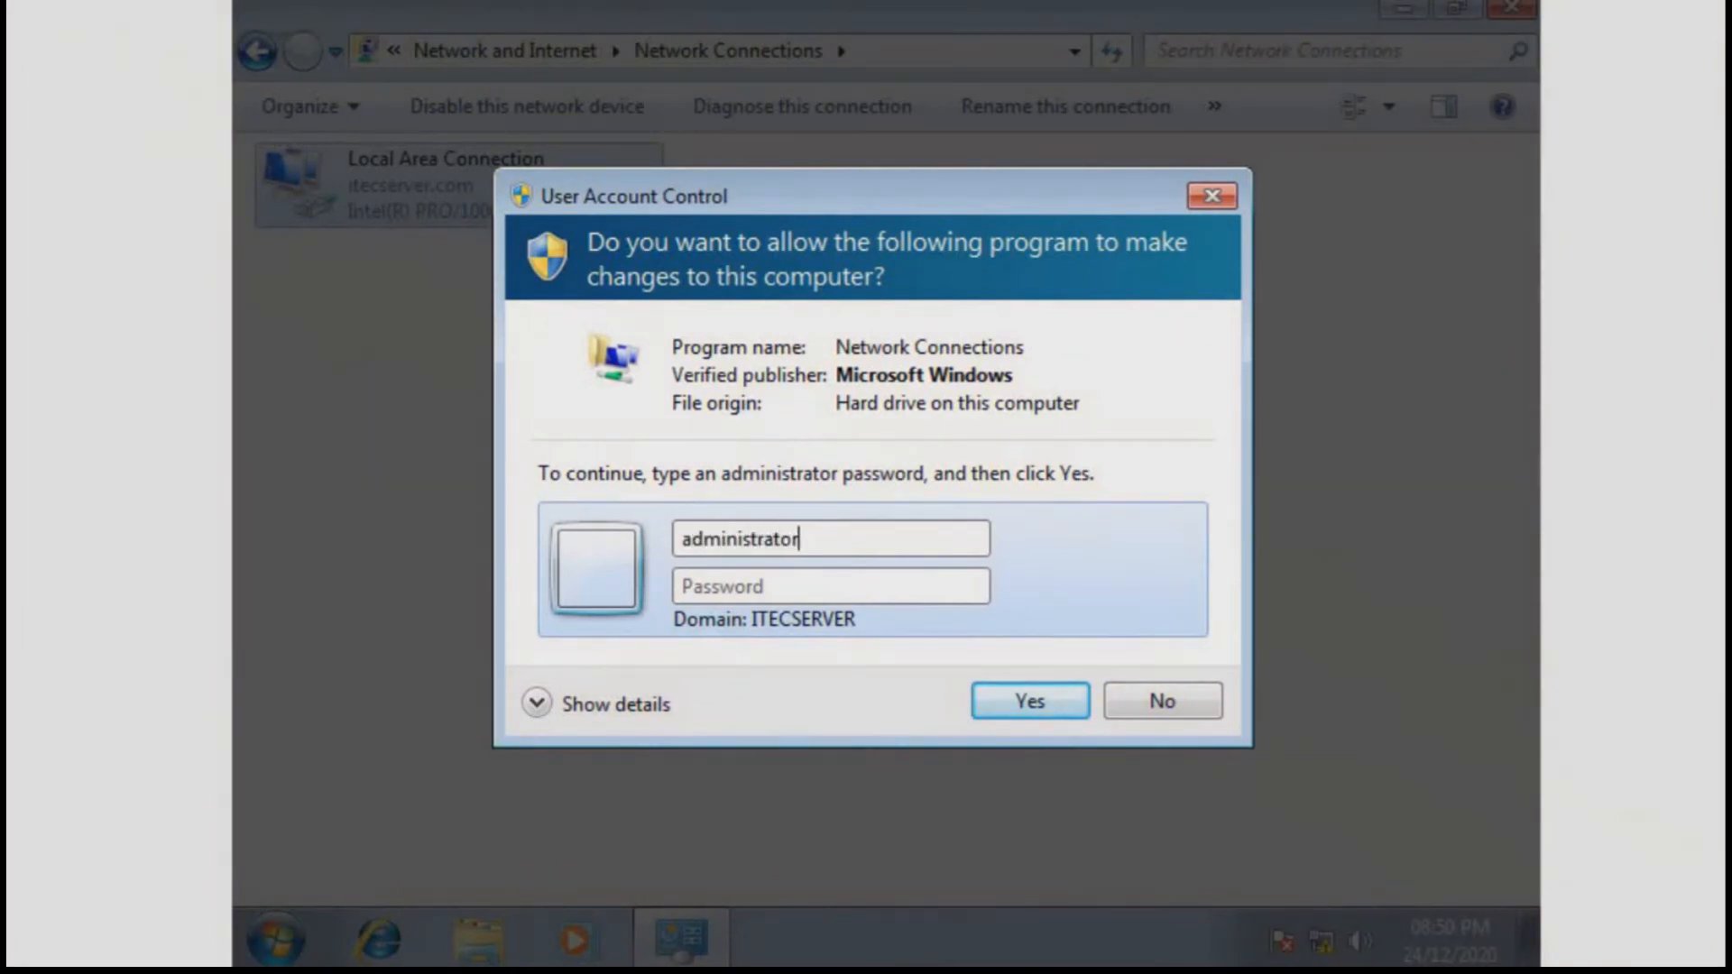
key(Tab)
text(•••••••••••••)
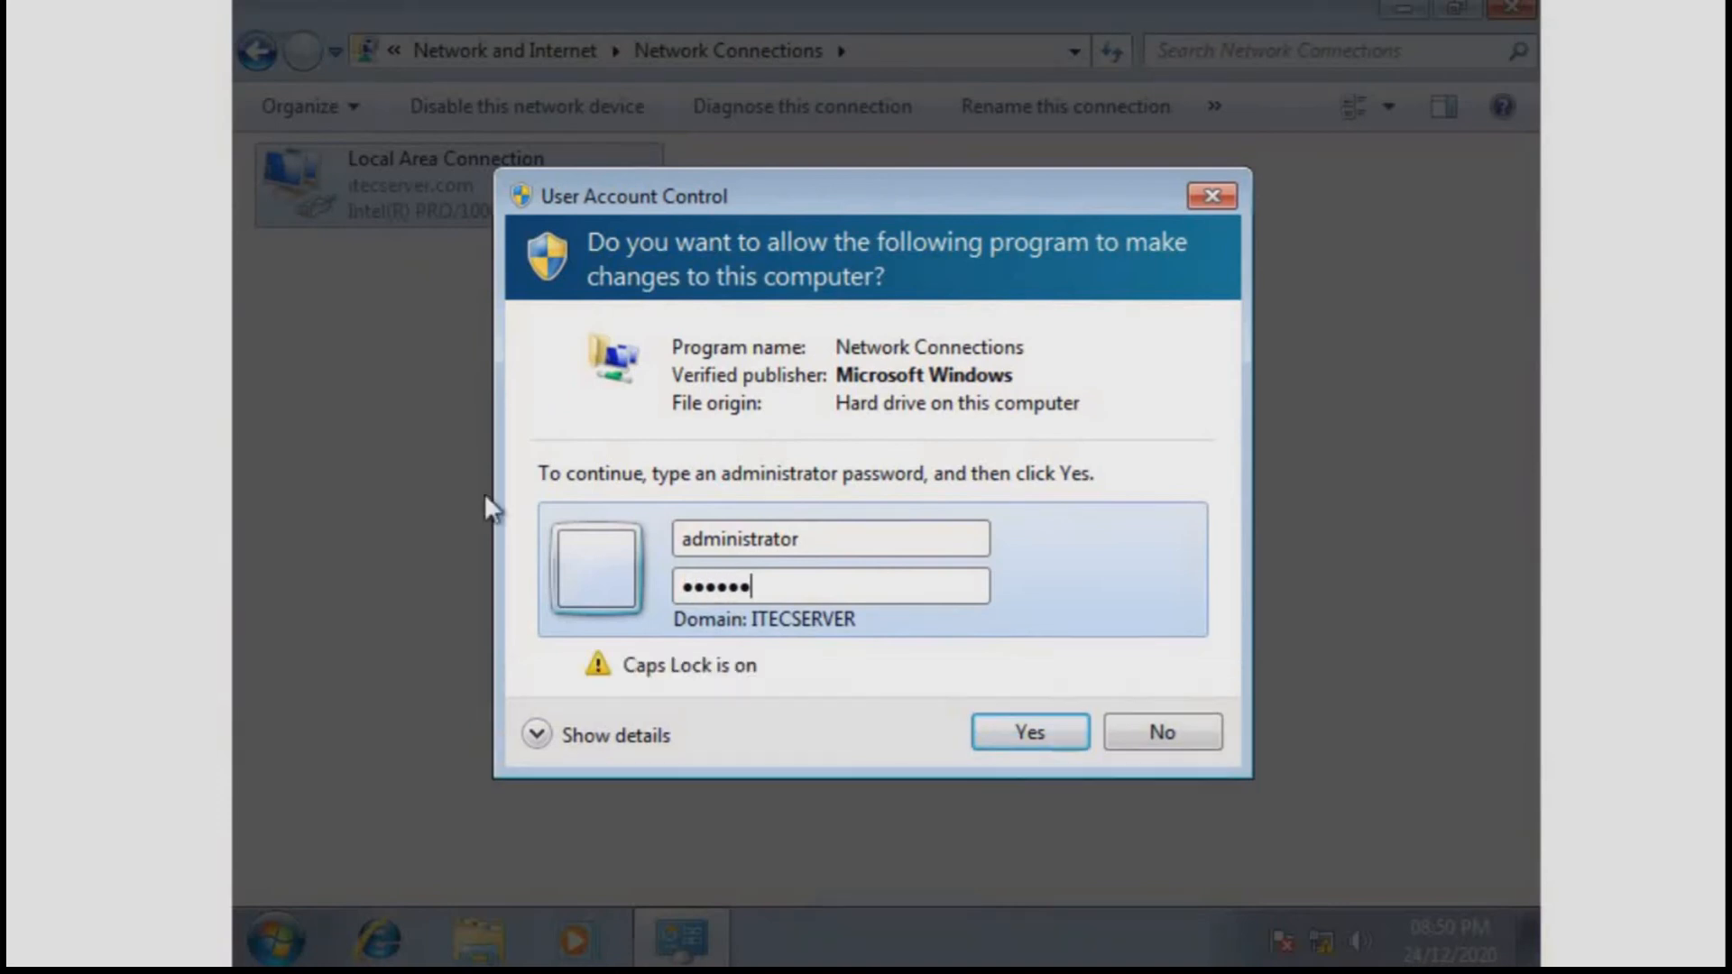
text(•)
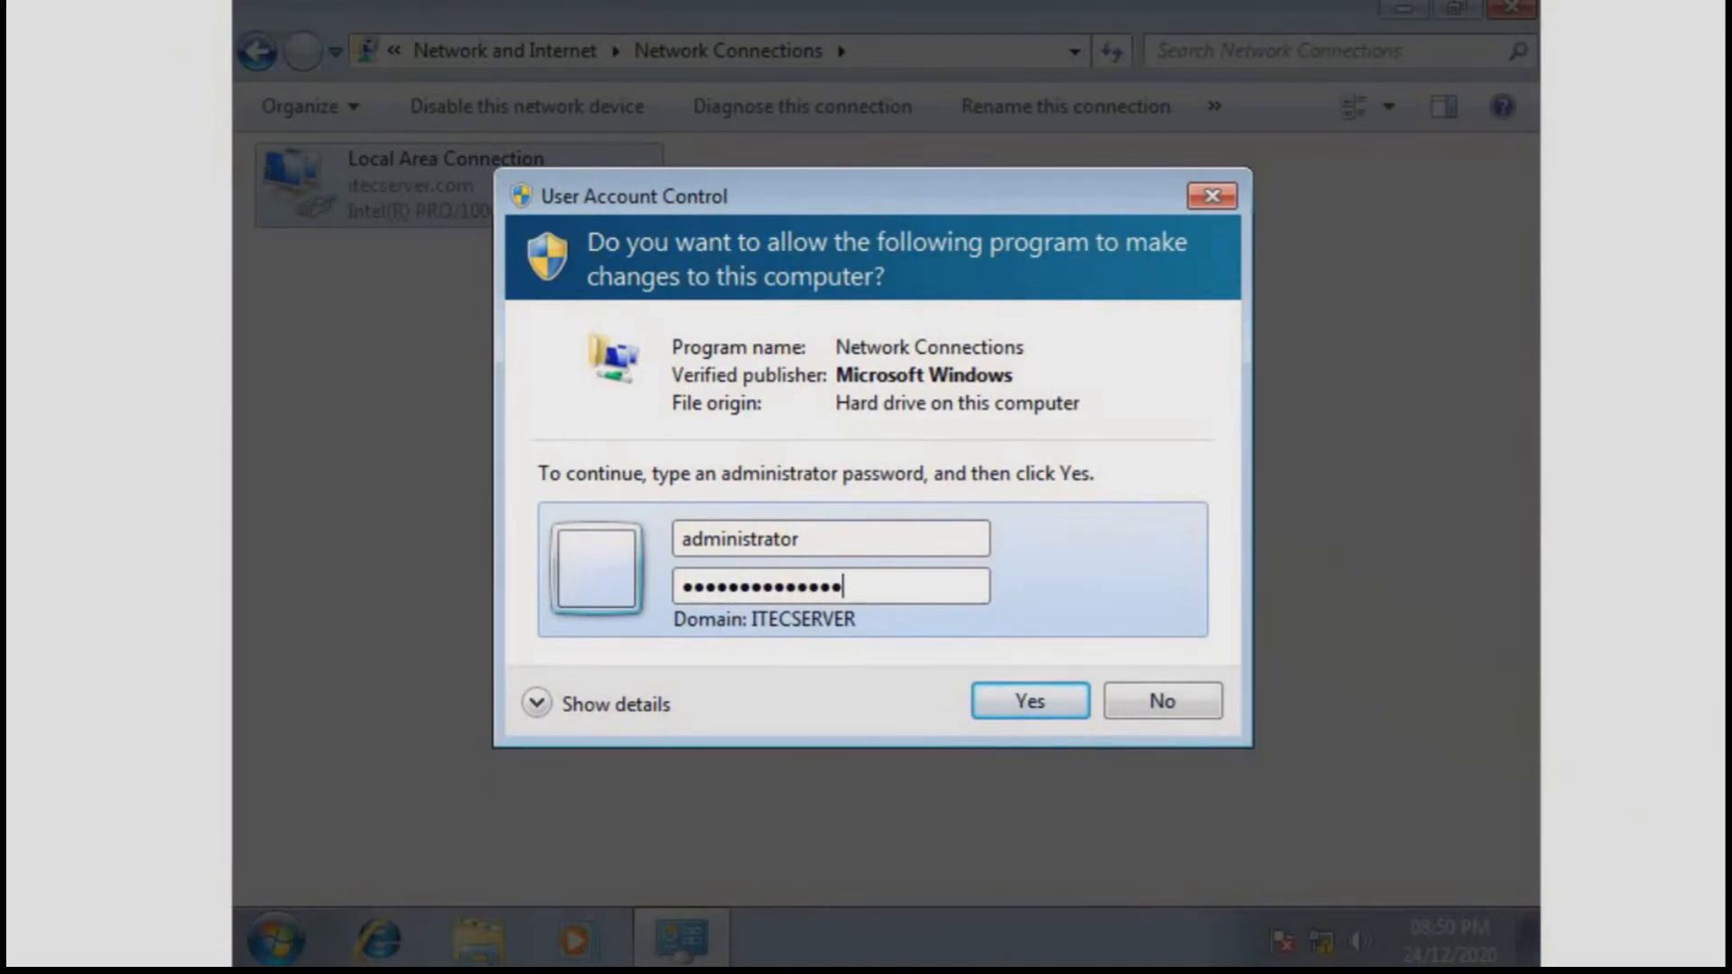
click(841, 540)
text(@itec)
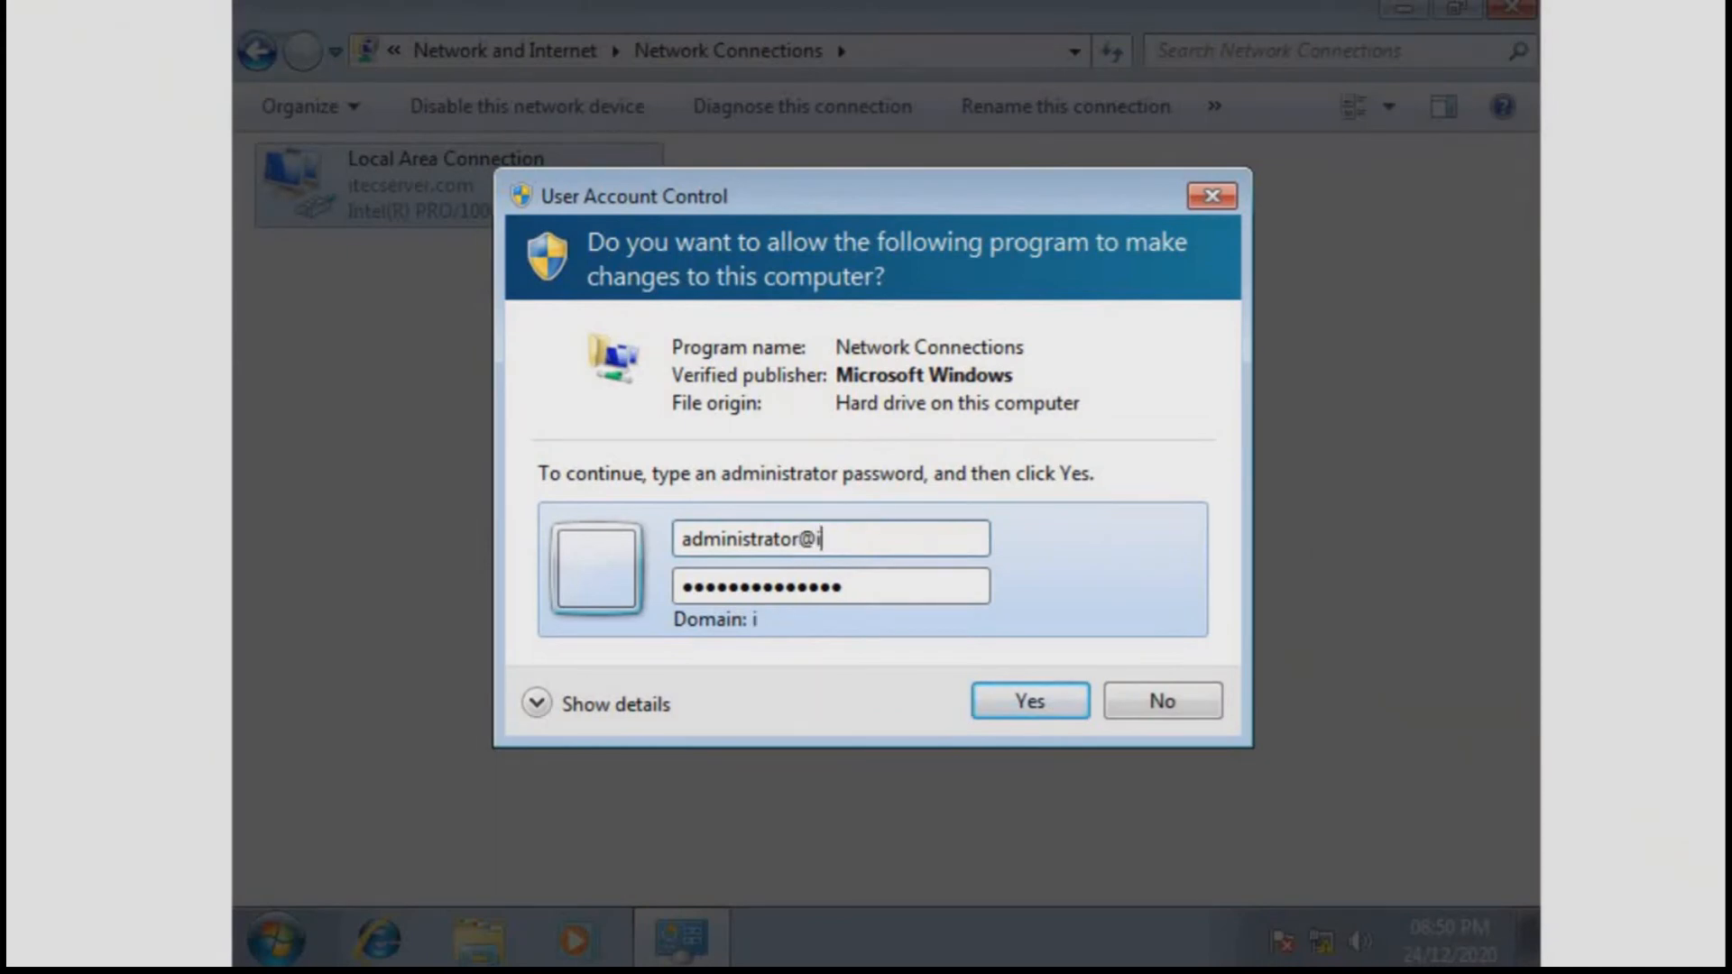
text(serve)
key(Return)
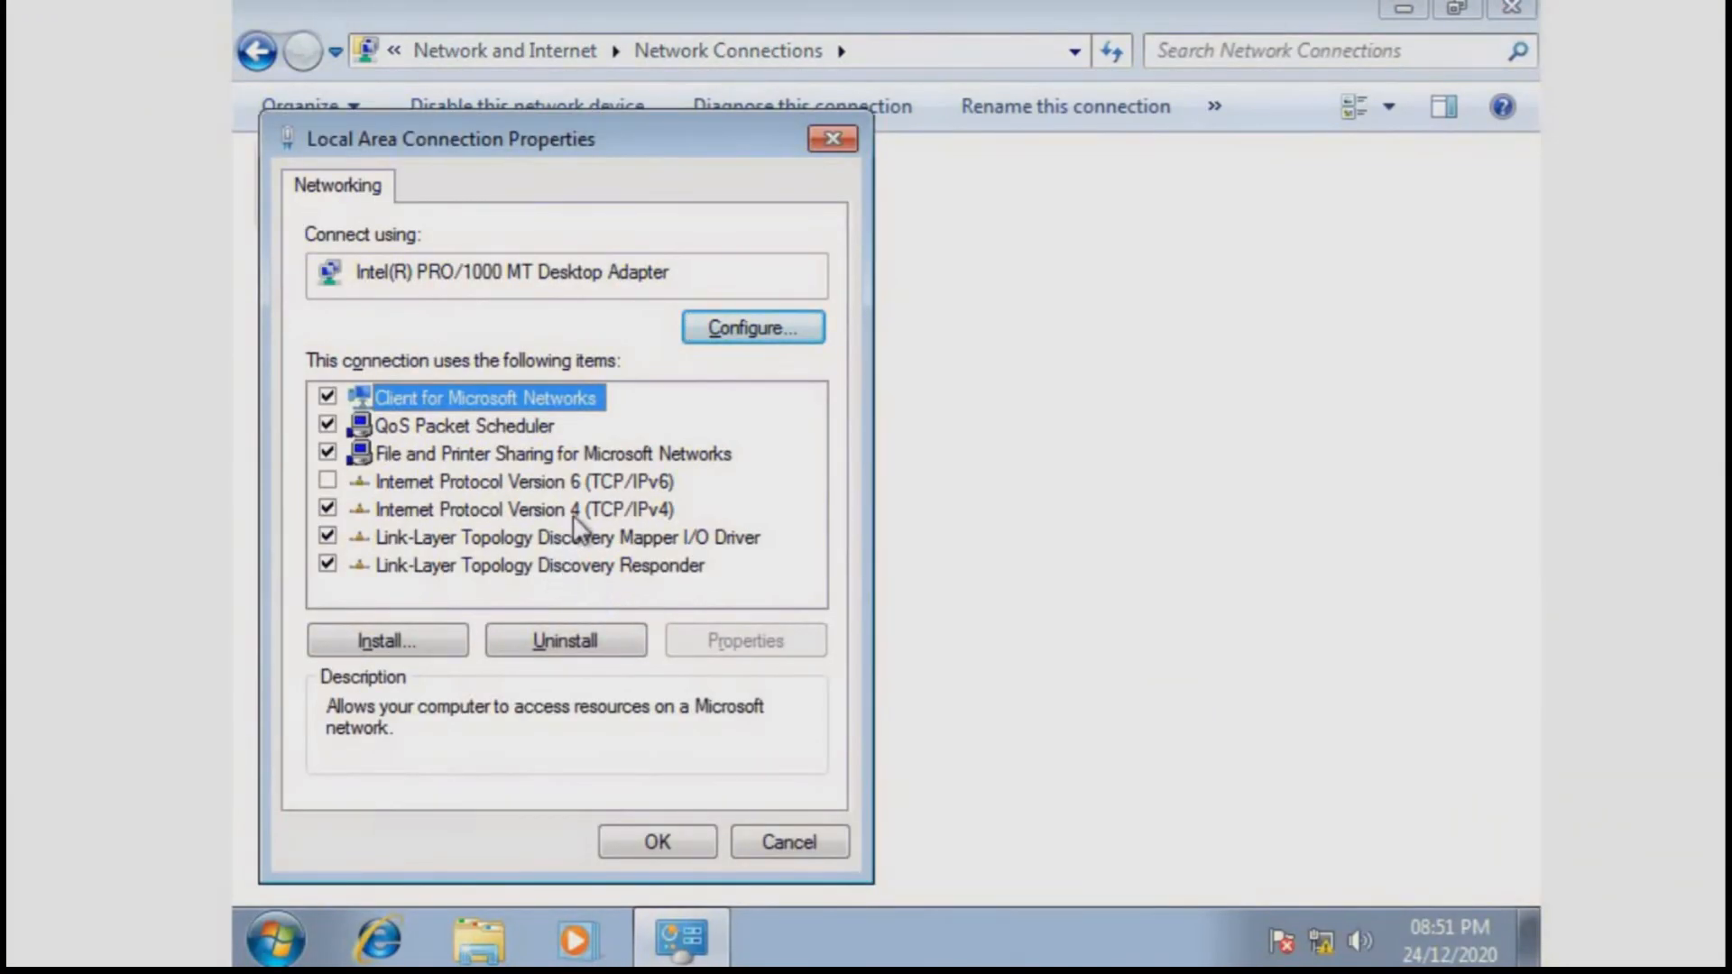
Set the Local Area Connection's IPv4 to obtain an IP address automatically, keeping DNS 192.168.56.10
double_click(581, 510)
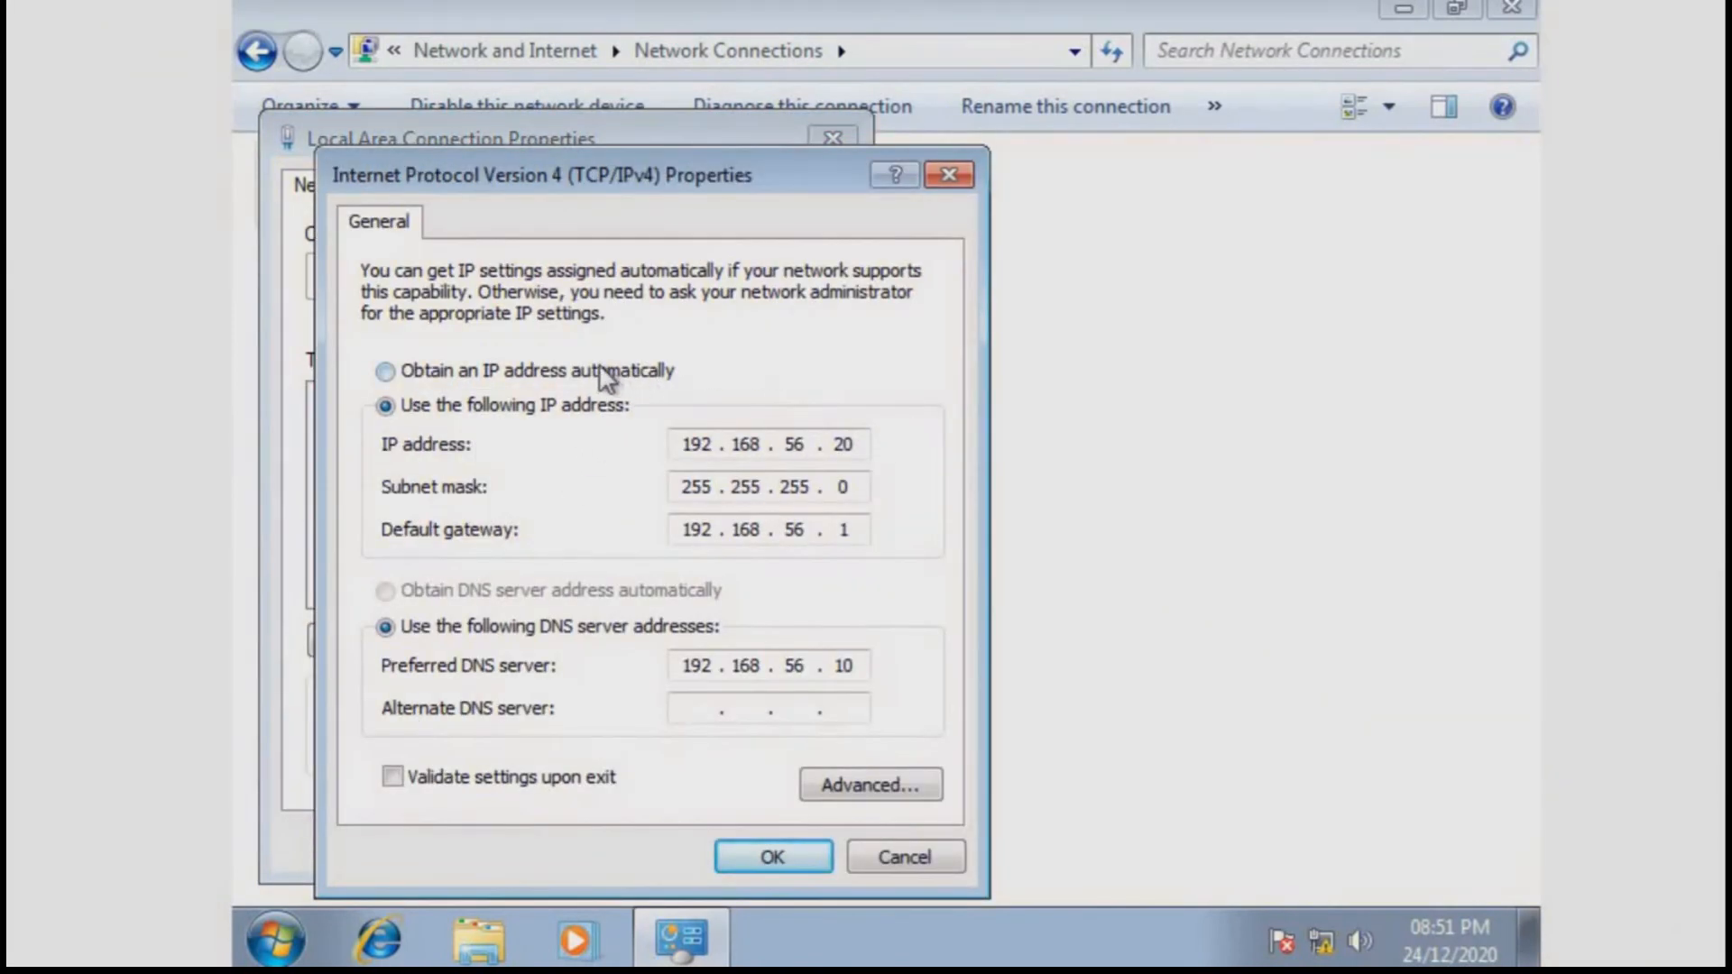
click(602, 379)
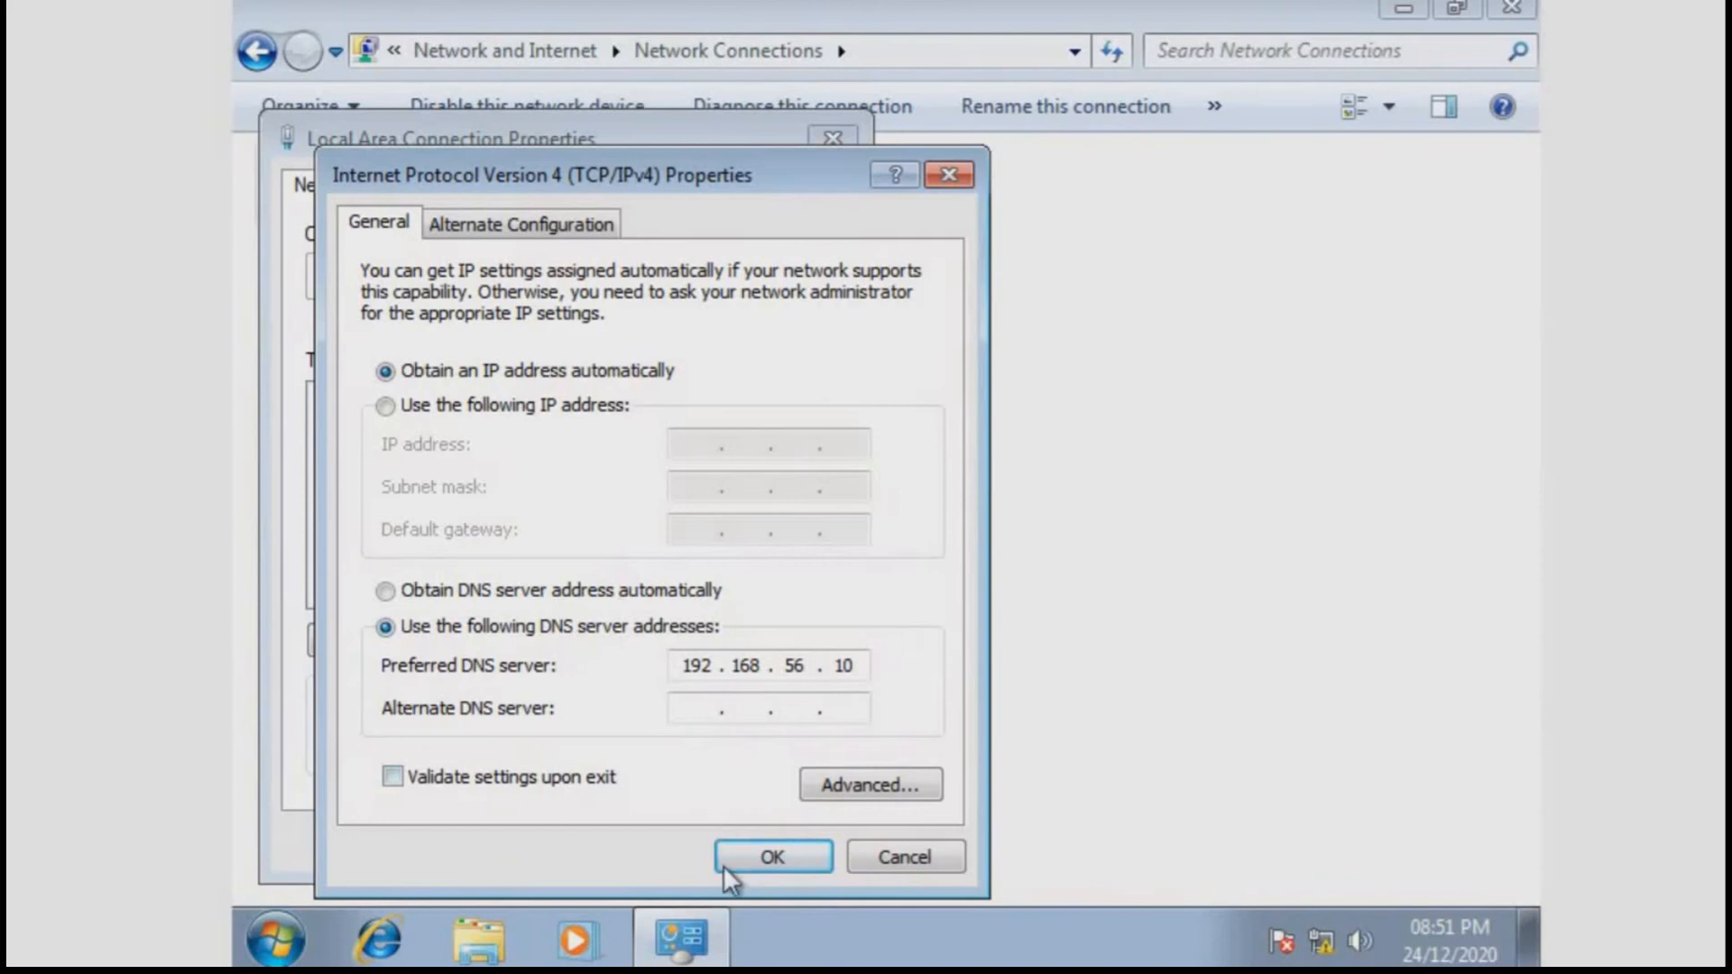
click(762, 862)
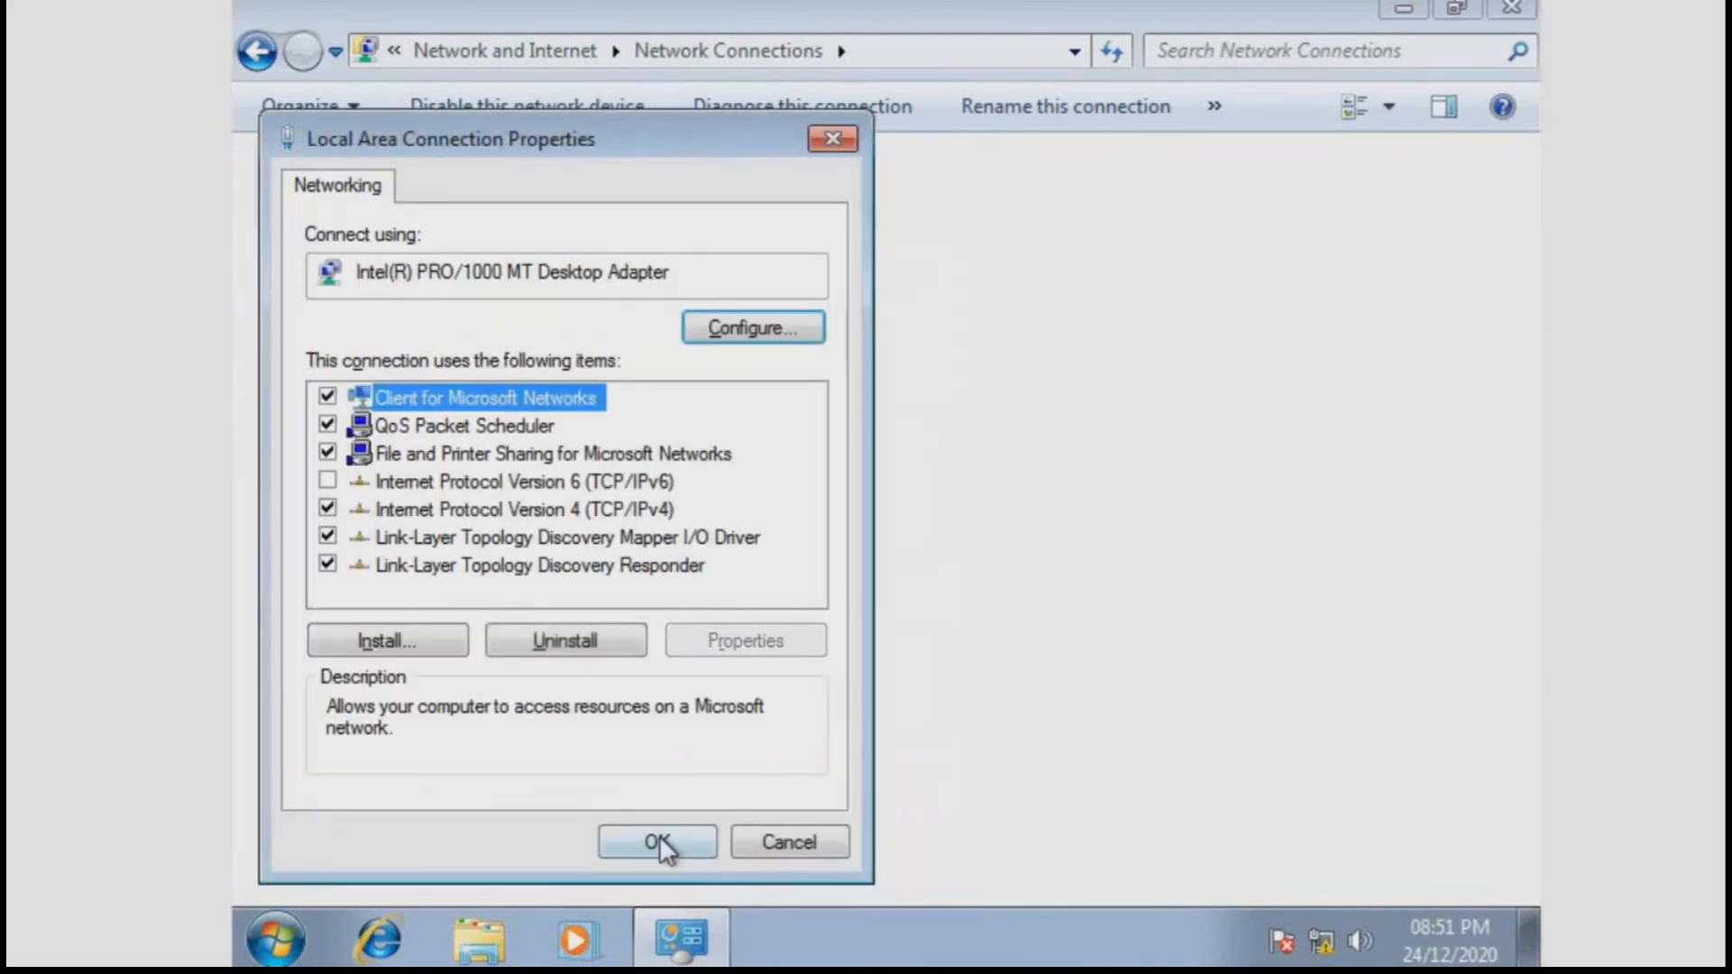
click(655, 842)
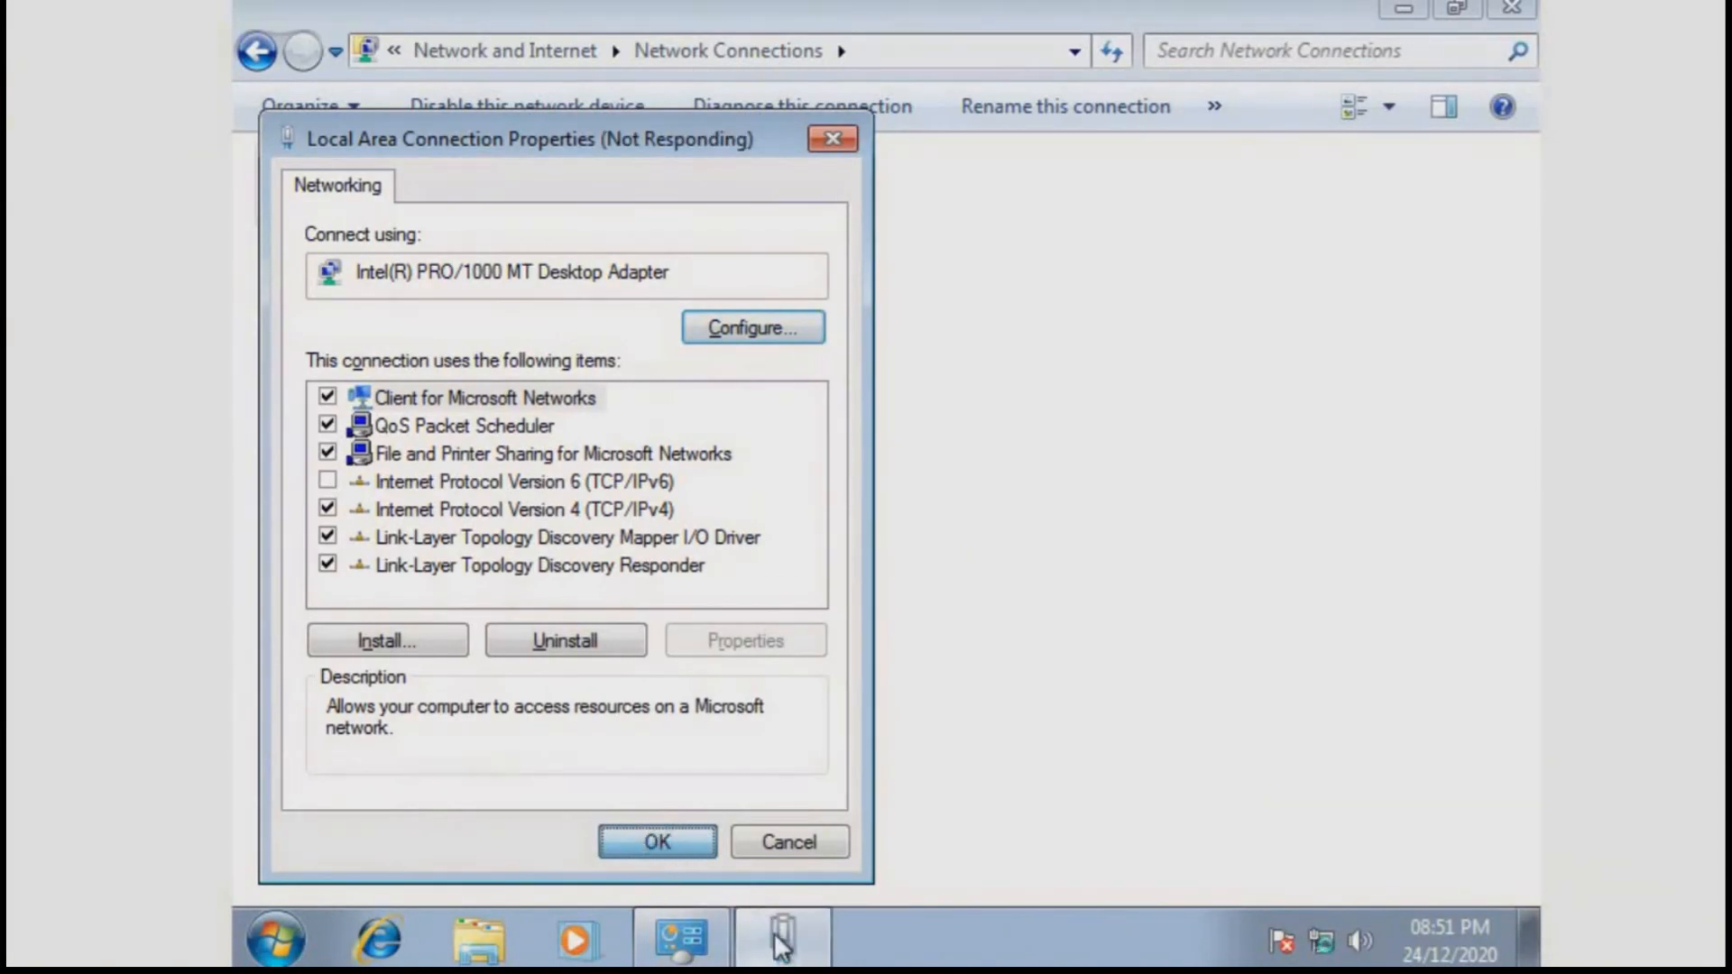
Refresh the Network Connections list so Local Area Connection shows on itecserver.com
click(776, 938)
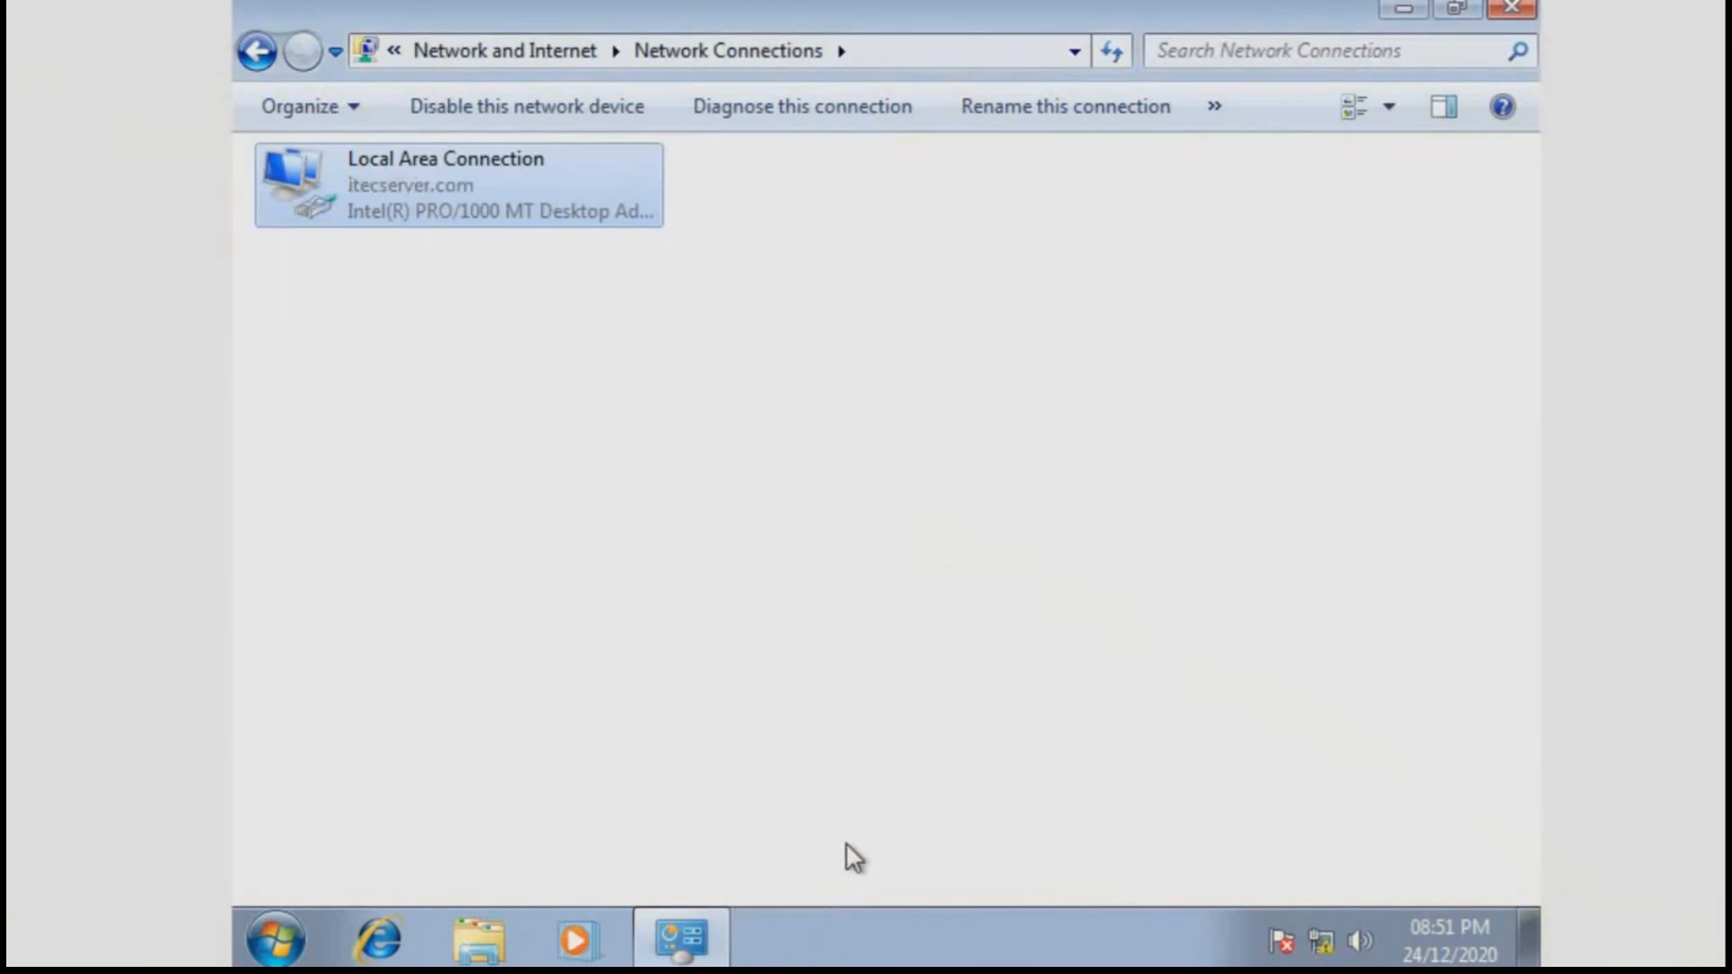
click(835, 742)
right_click(810, 487)
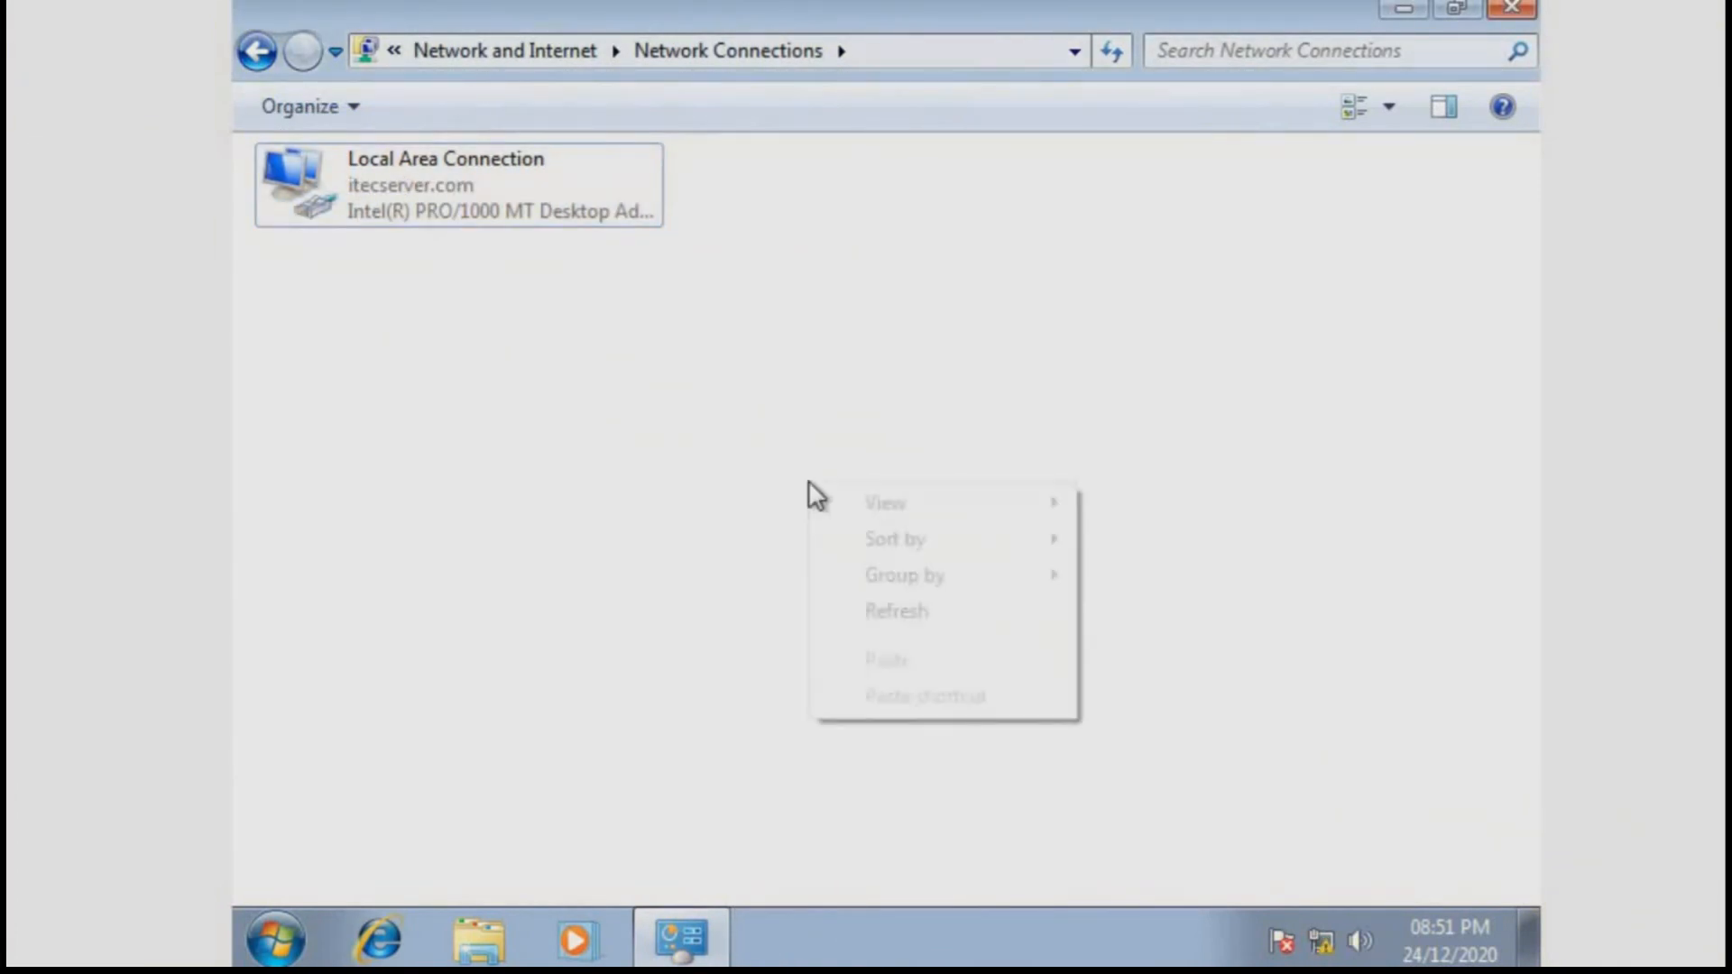
click(869, 618)
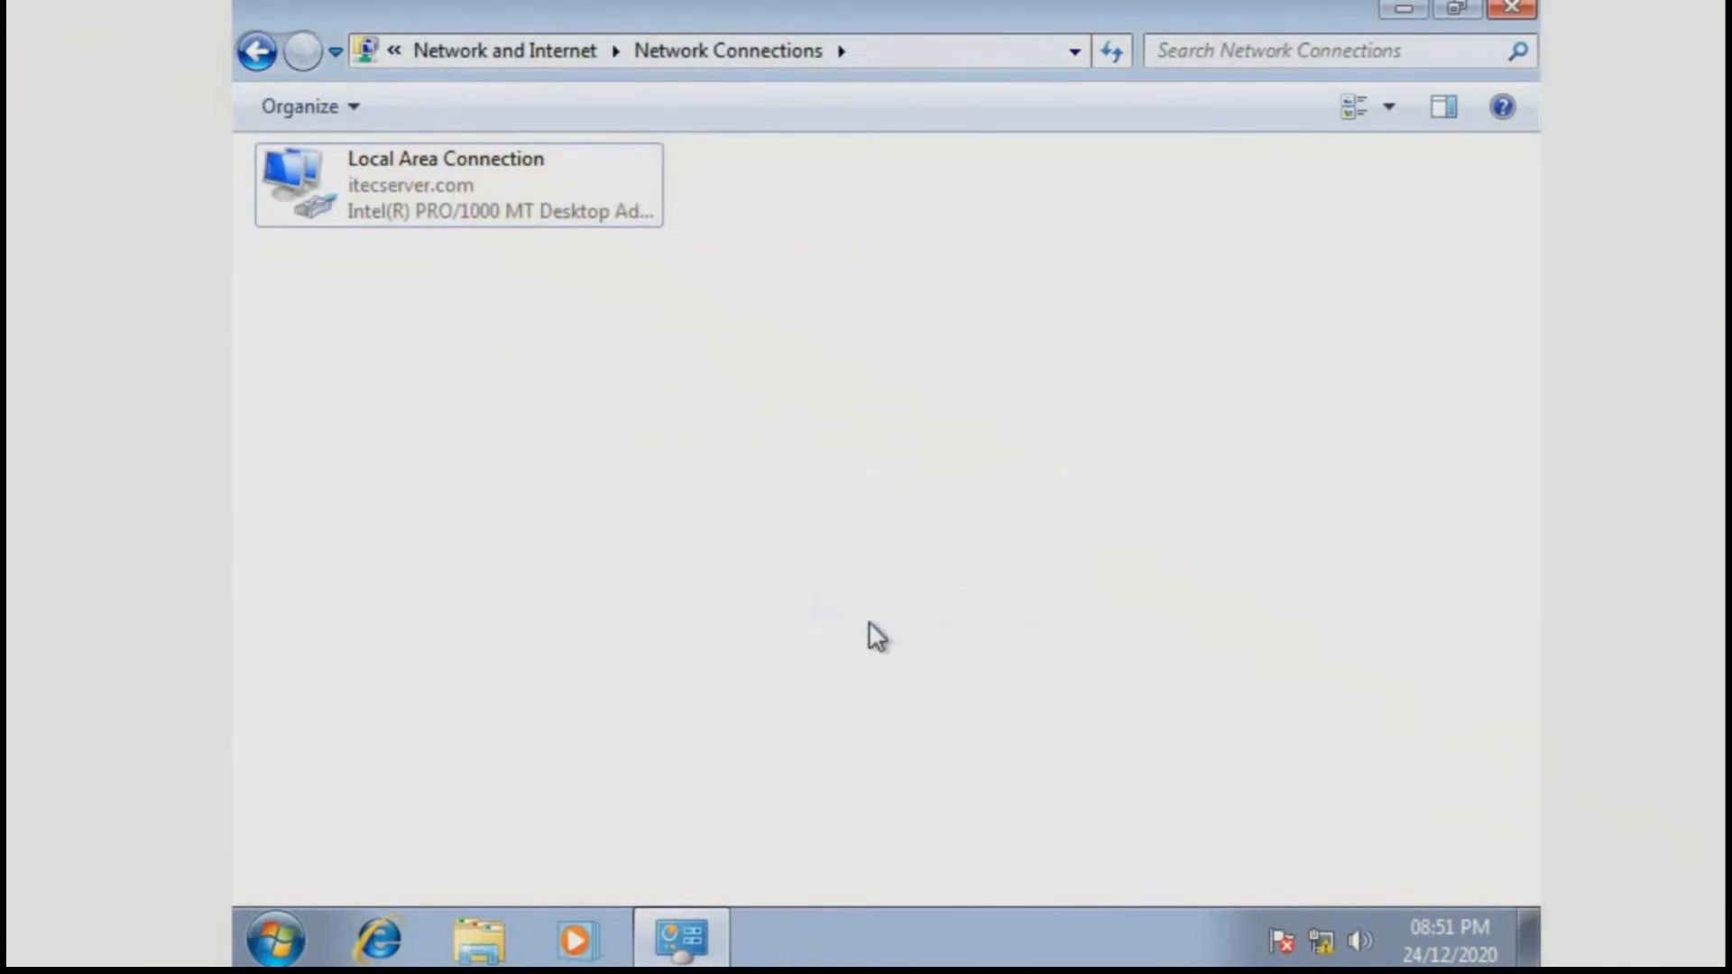
Close Network Connections and launch the Command Prompt via a cmd search
click(1524, 11)
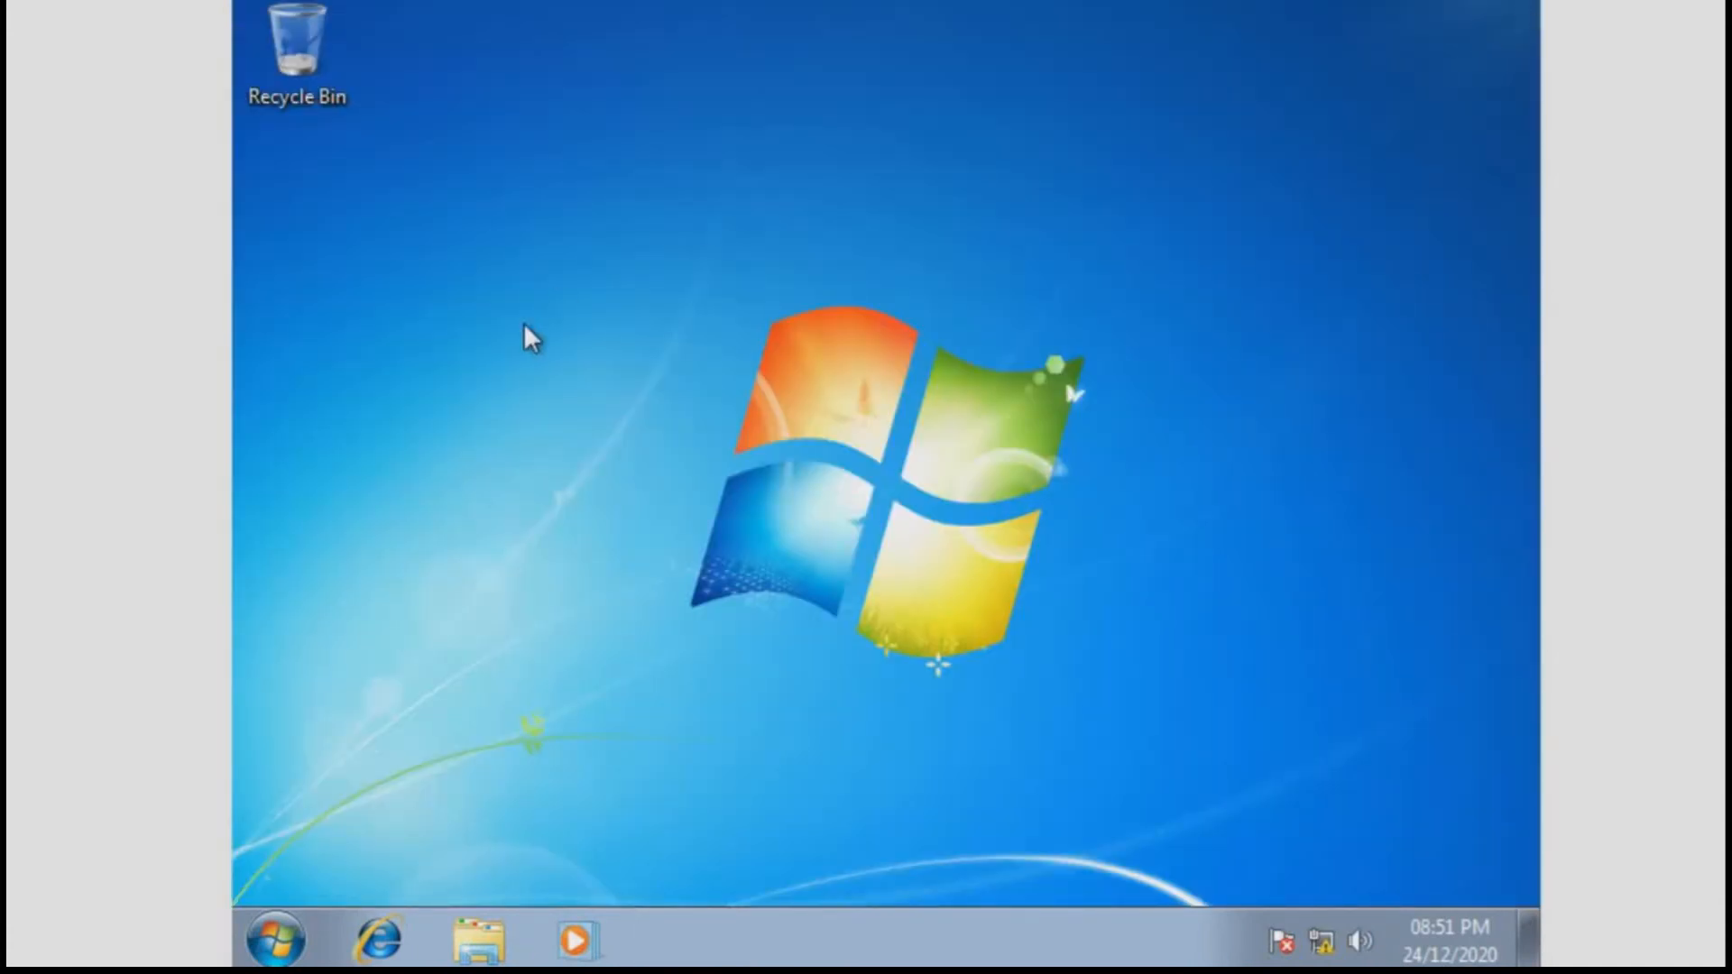
click(296, 922)
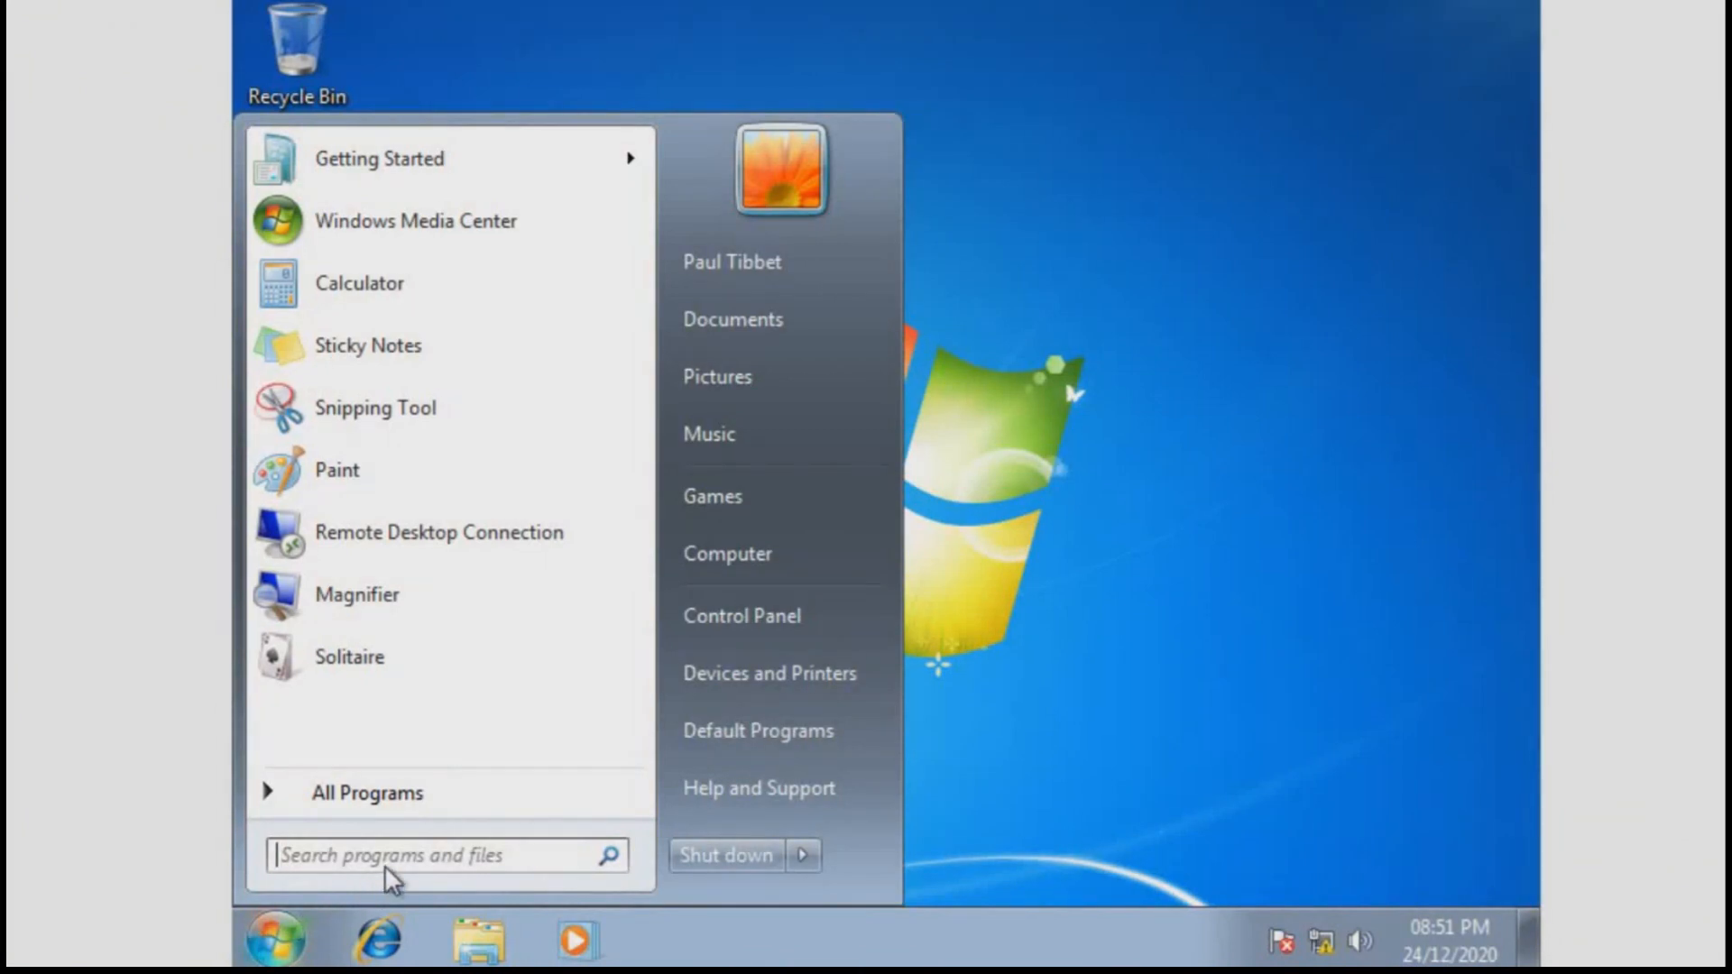
text(cmd)
key(Return)
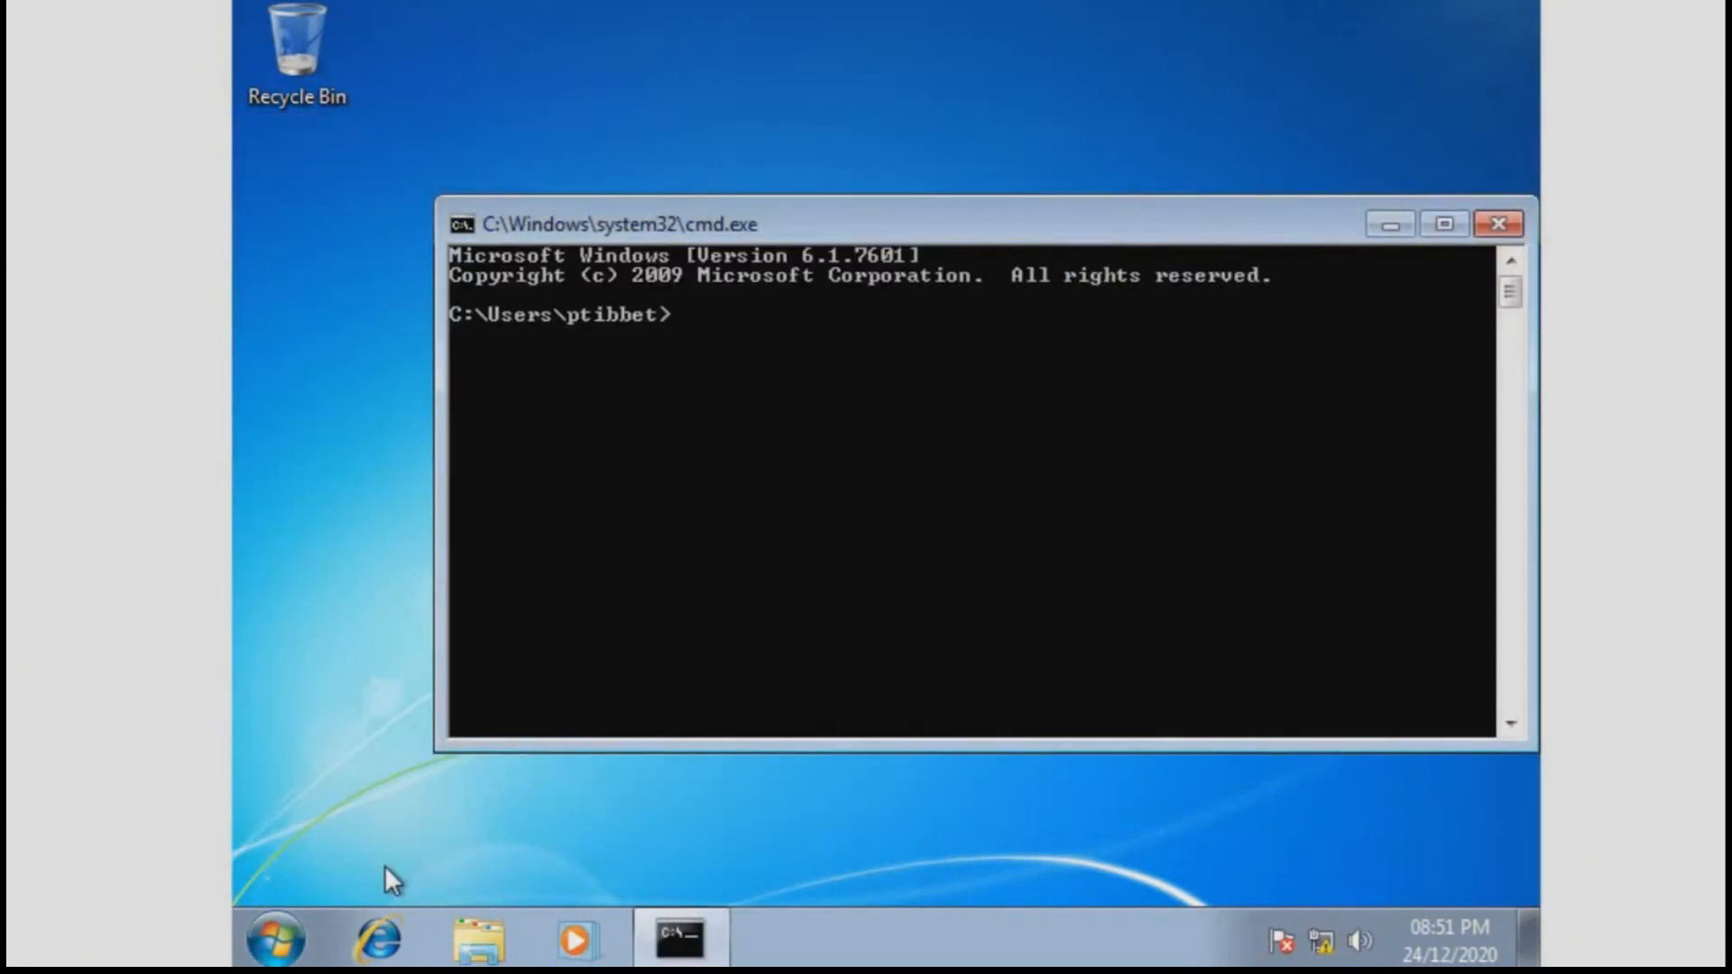
Run ipconfig to confirm the client got 192.168.56.20 with mask 255.255.255.0
text(ipconfig)
key(Return)
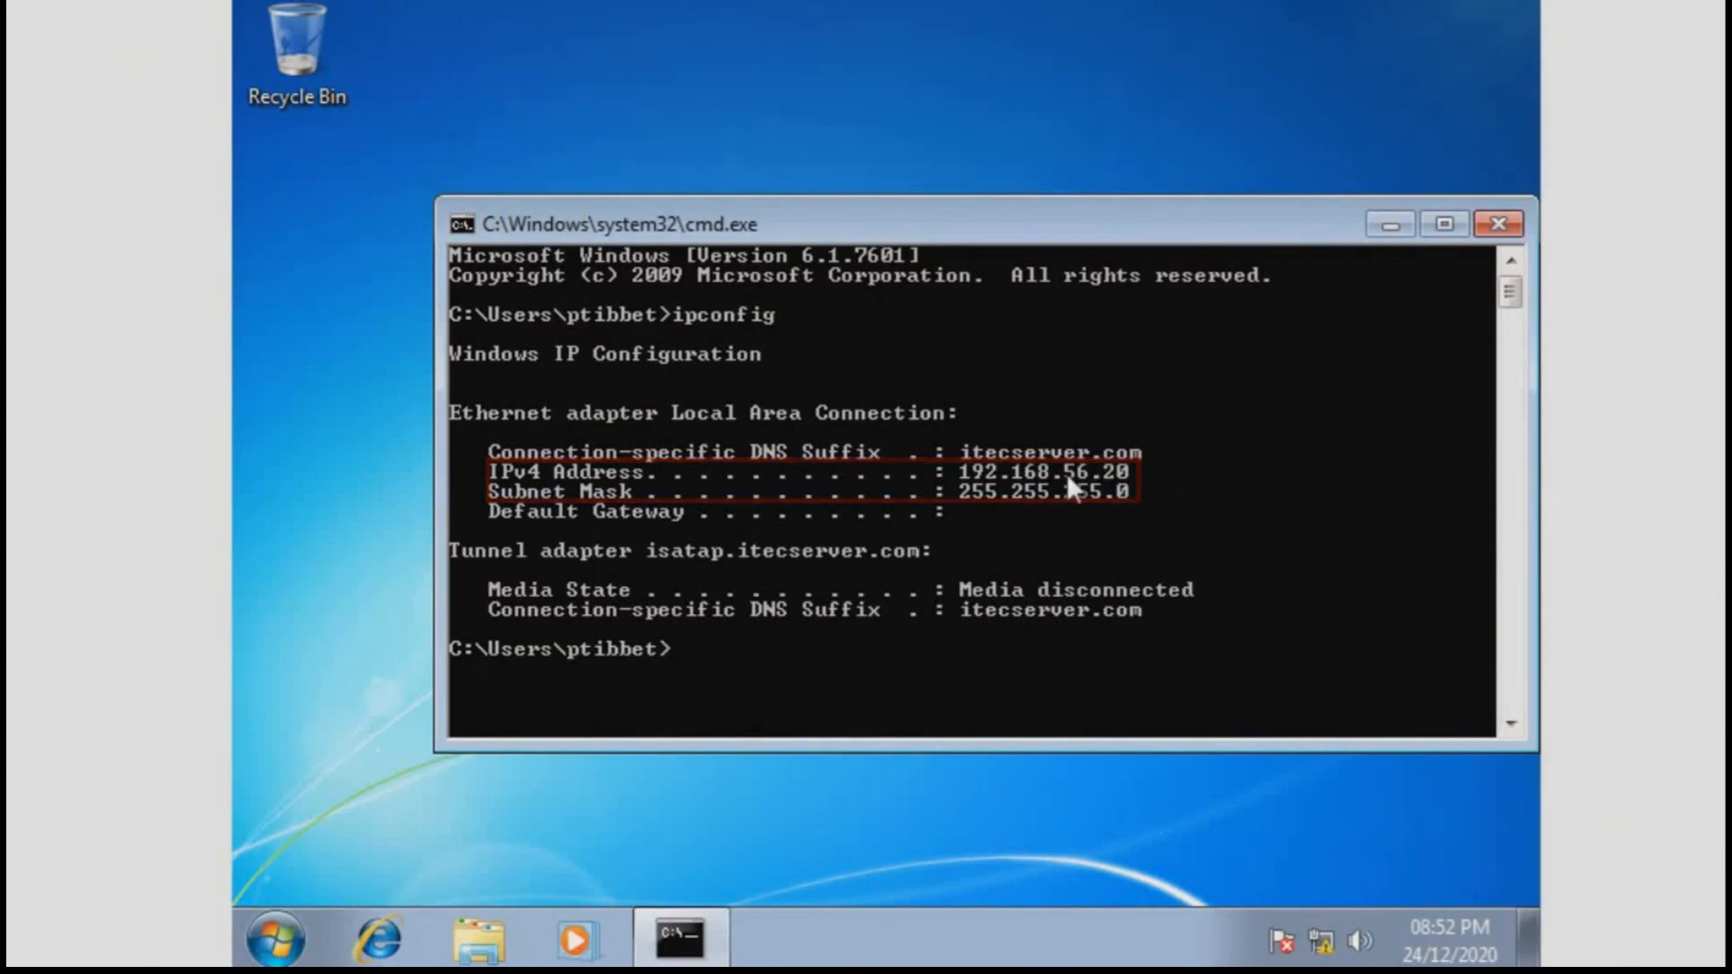
Run ipconfig /all to list the full IP configuration
key(Up)
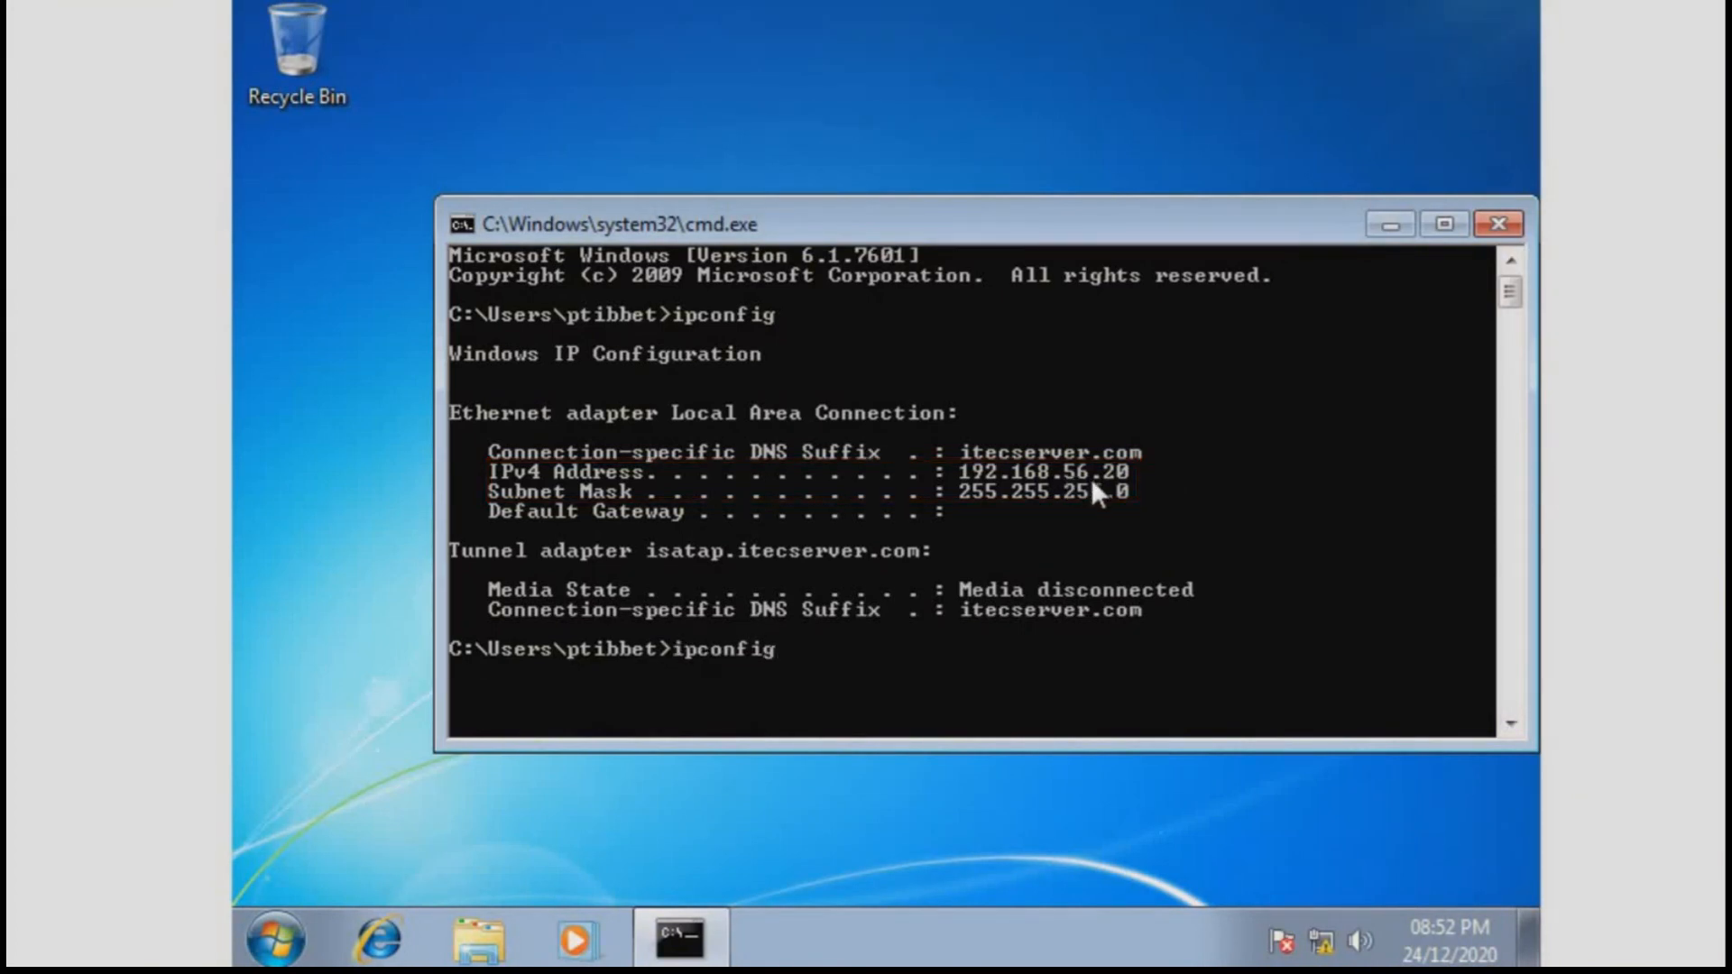
text(/all)
key(Return)
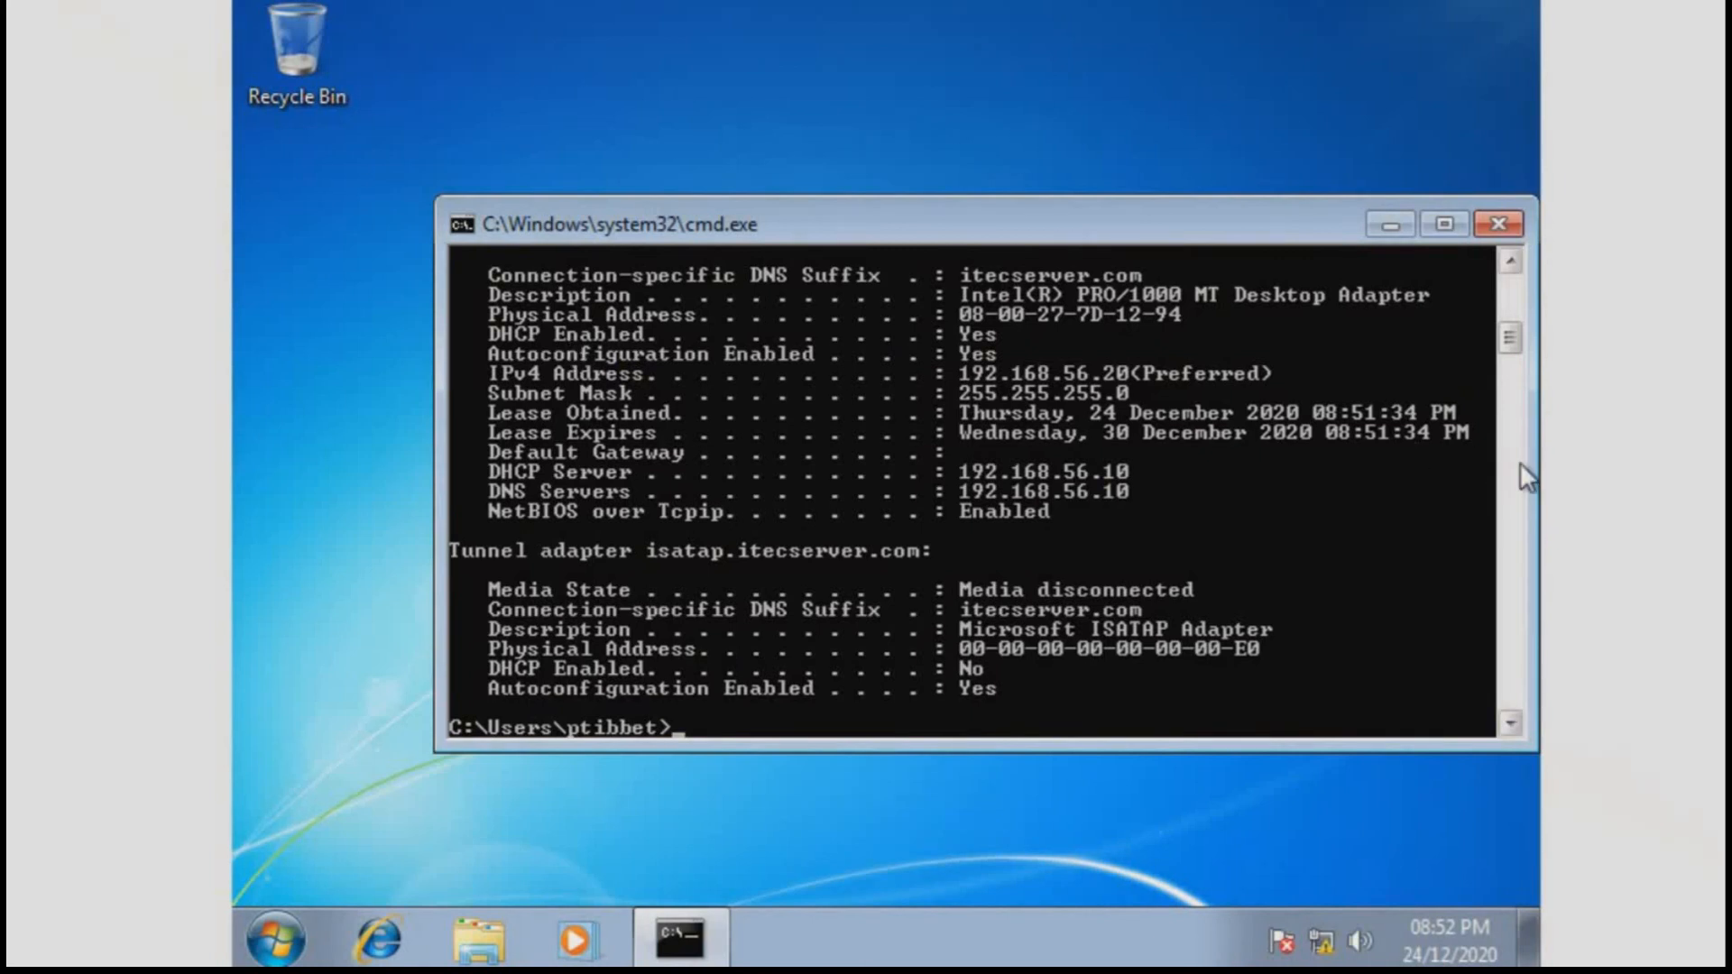
Review the output showing DHCP server 192.168.56.10 leased 192.168.56.20, then exit the console
click(1511, 263)
drag(1512, 268, 1512, 268)
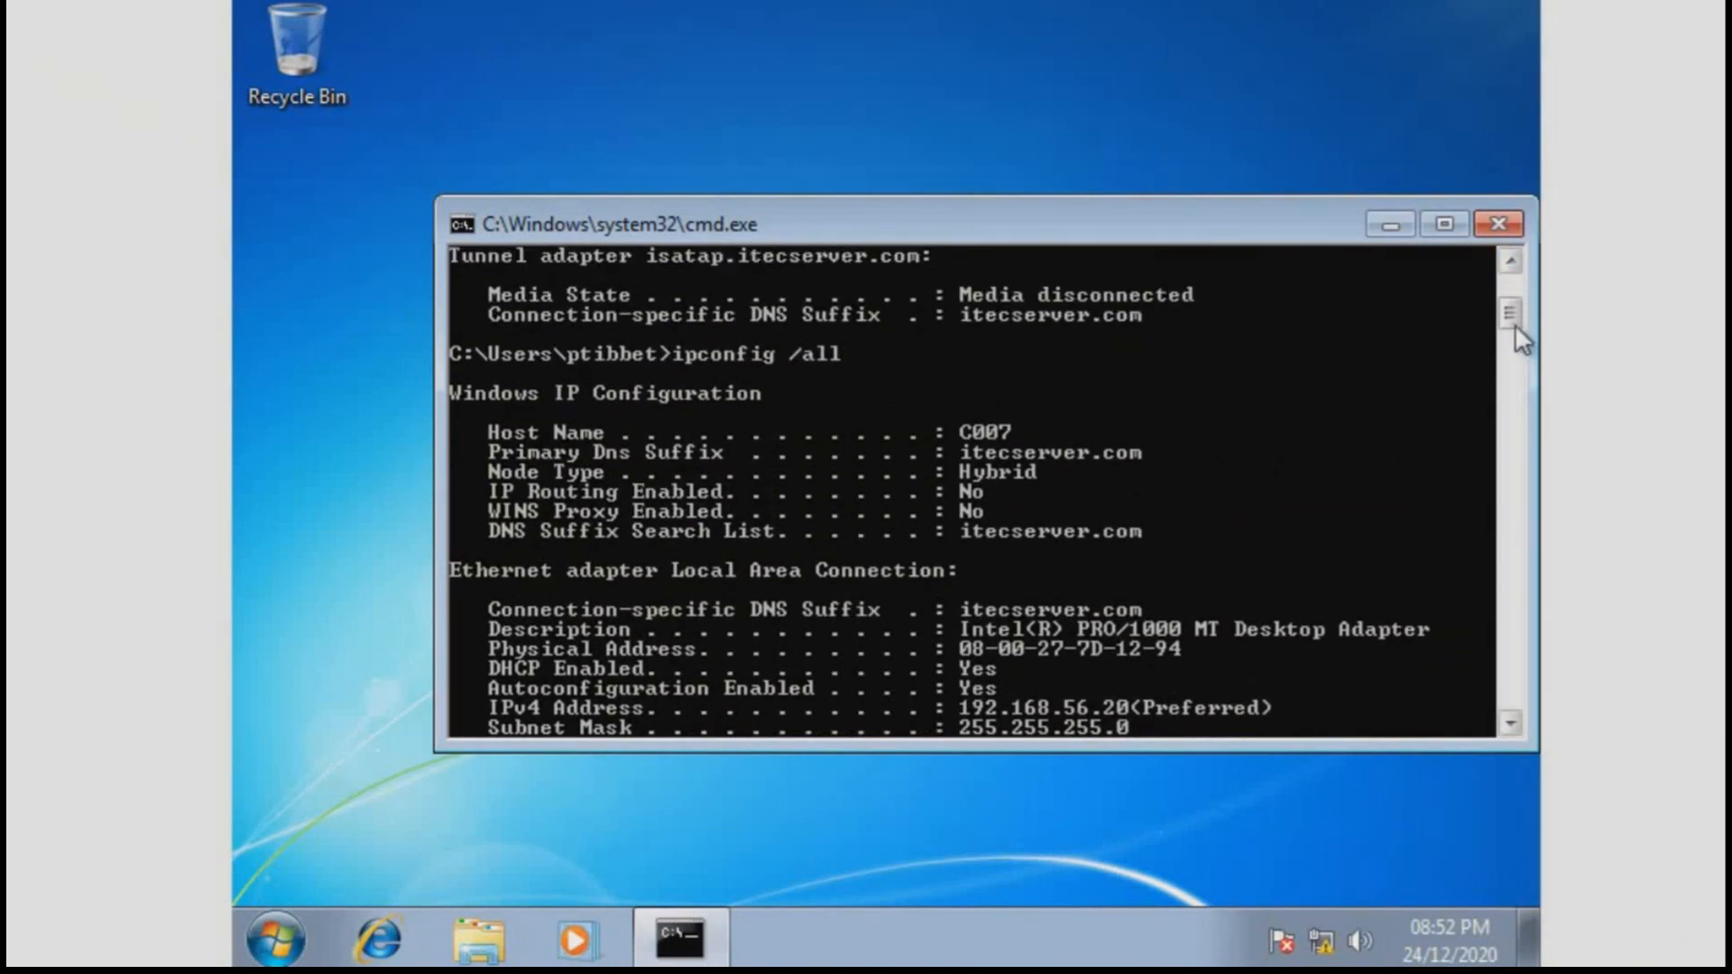
drag(1508, 307, 1508, 327)
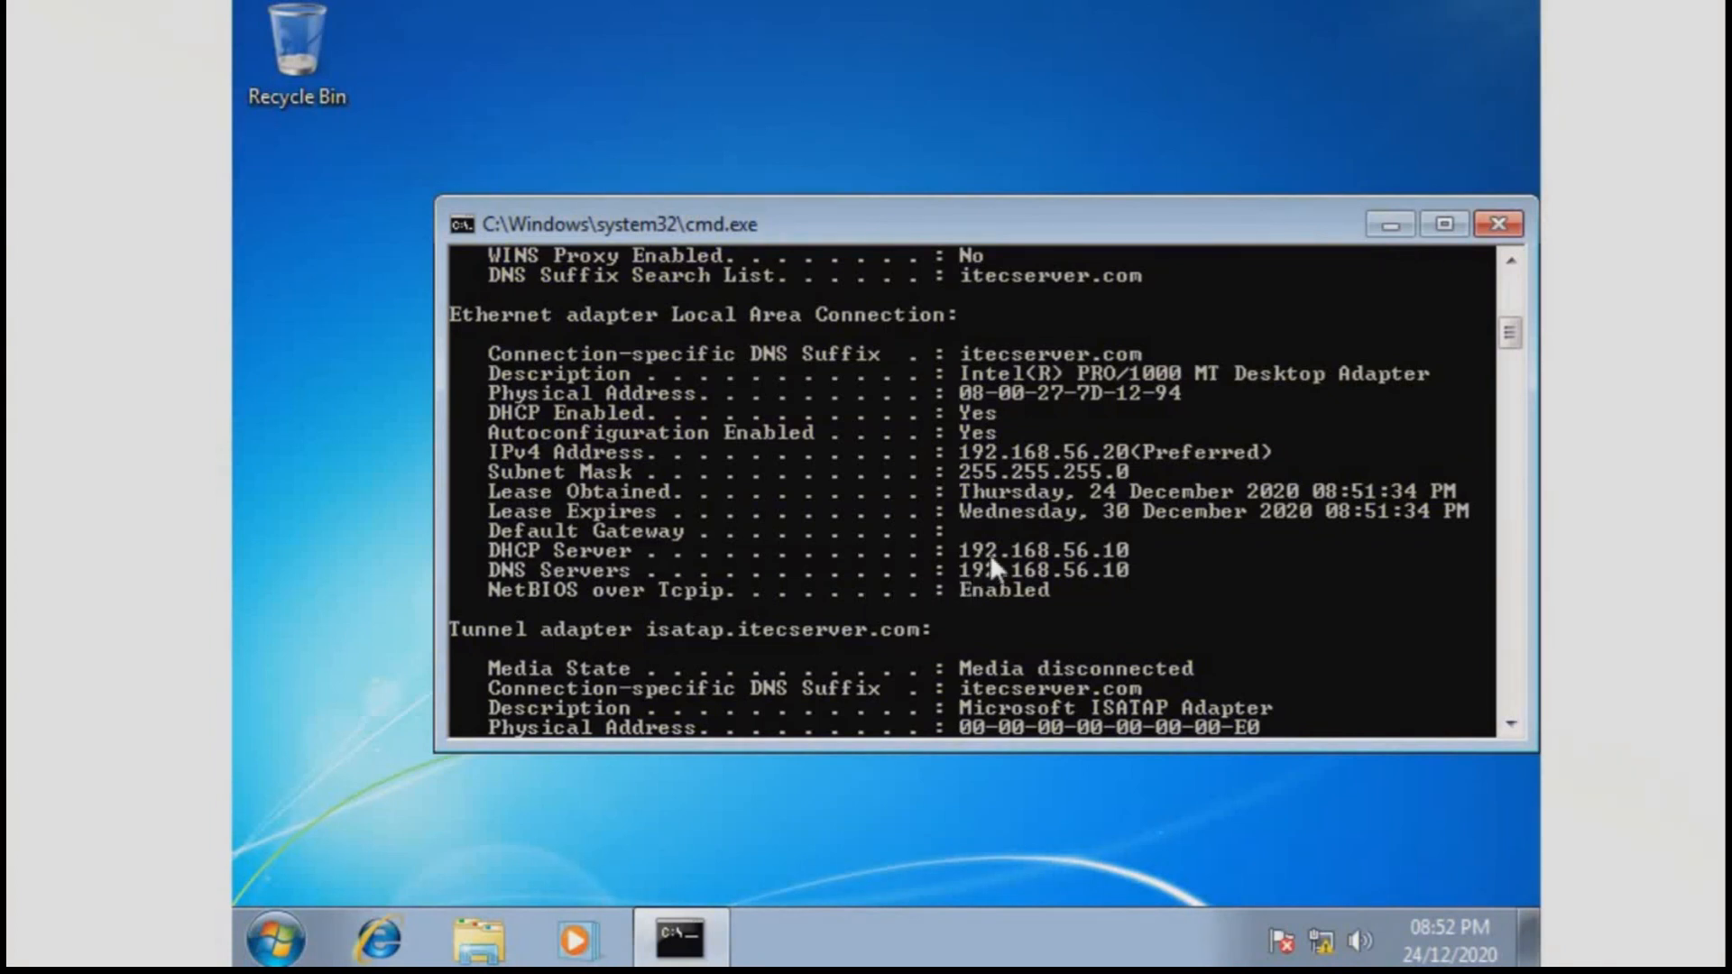
scroll(1162, 602, down, 8)
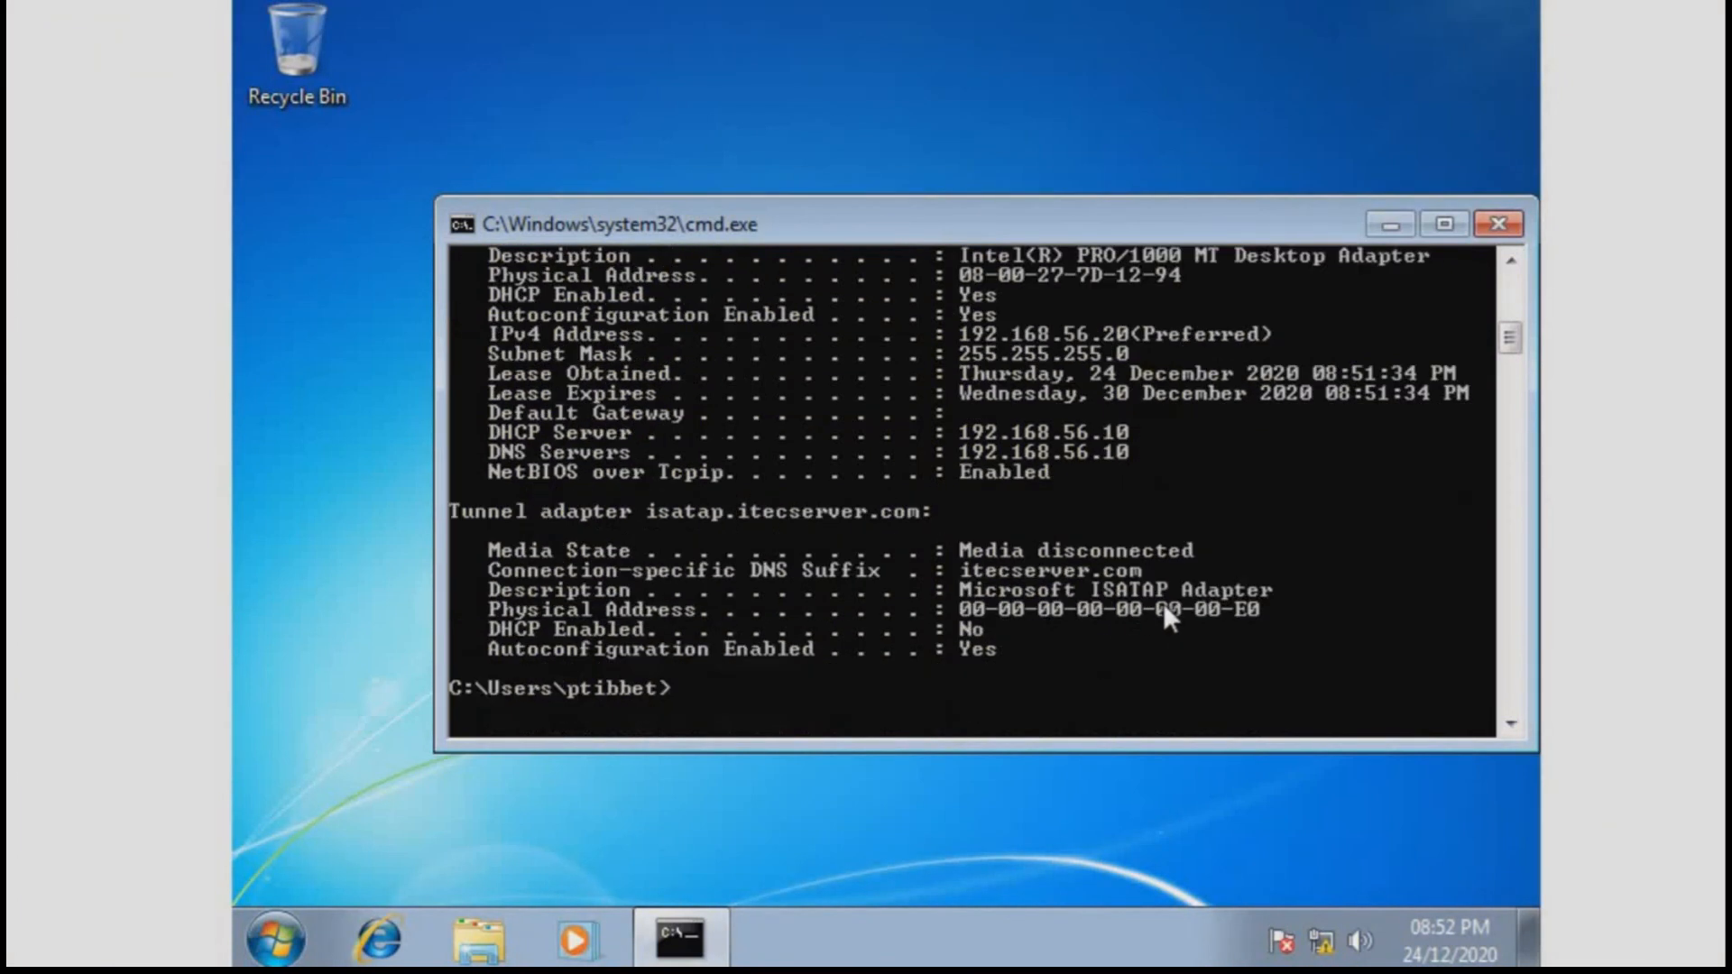
scroll(1162, 602, up, 2)
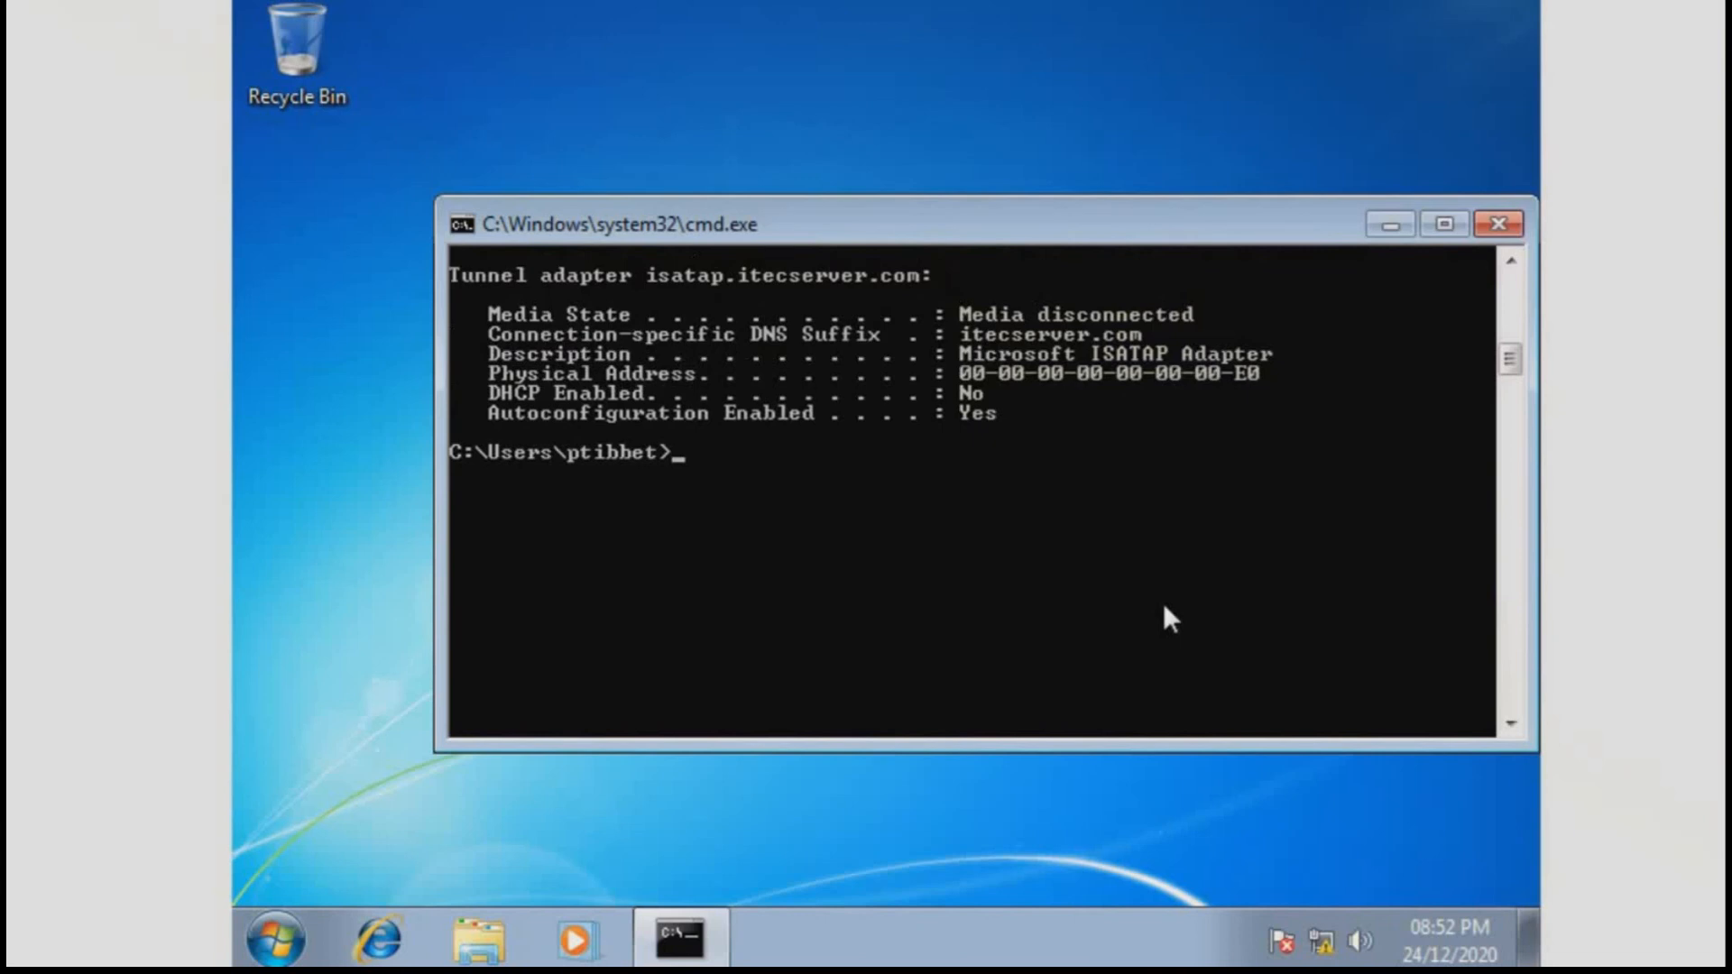
text(exit)
key(Return)
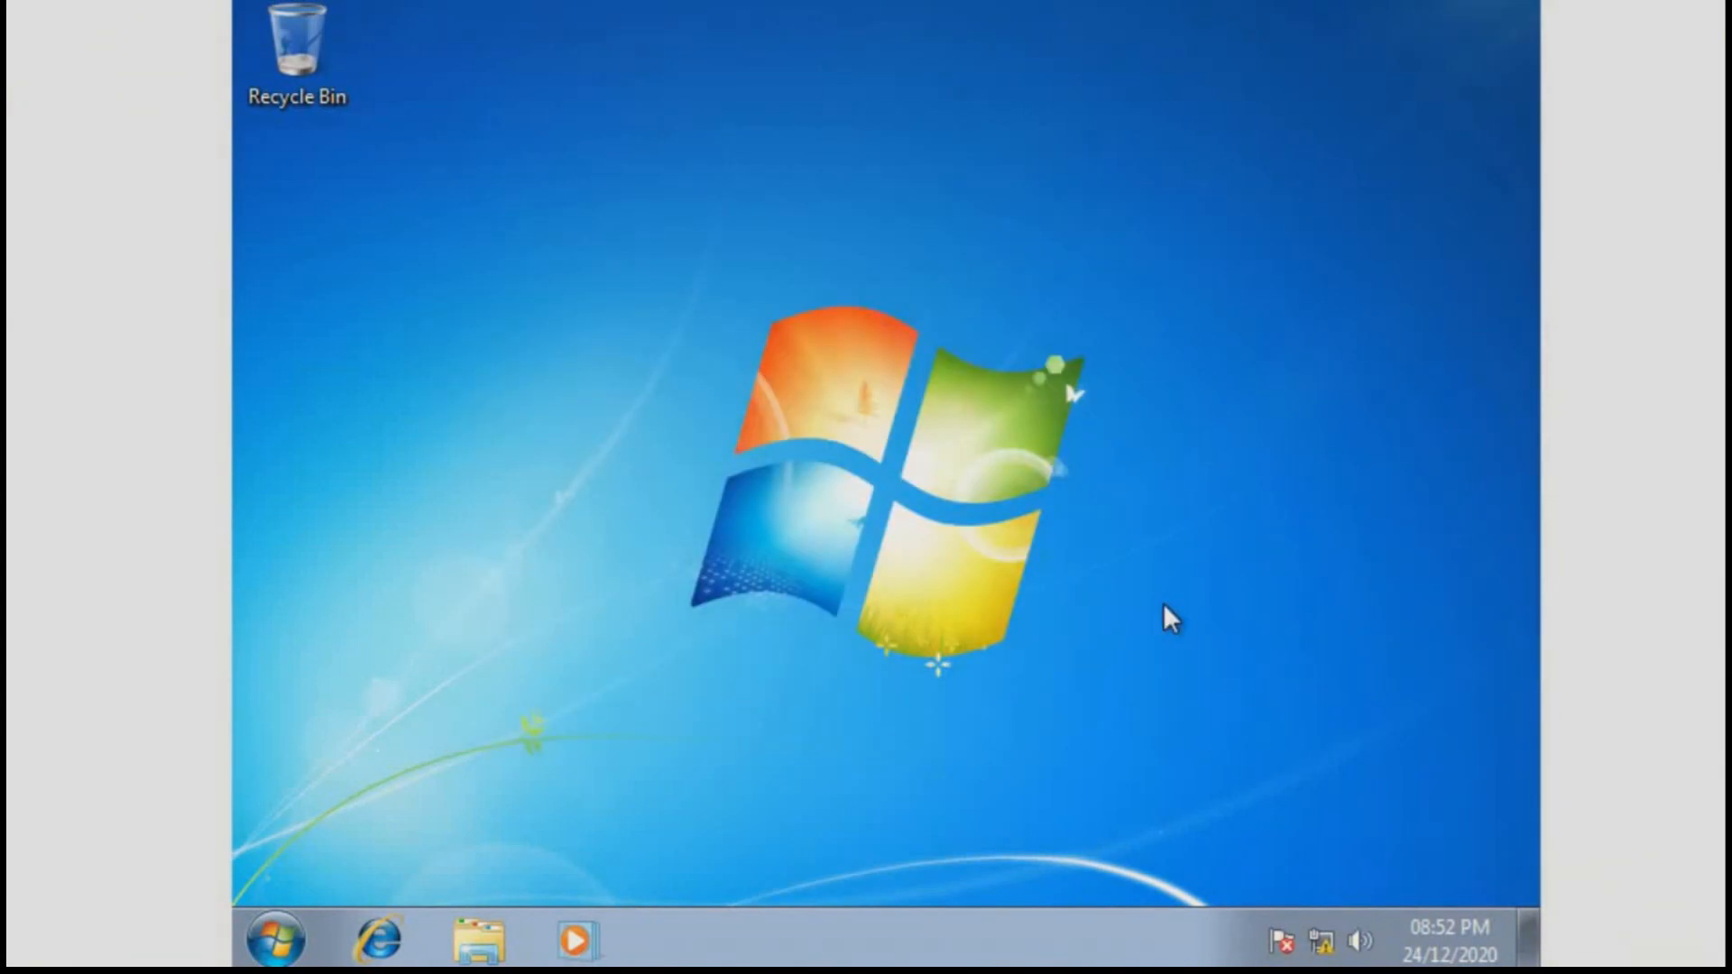